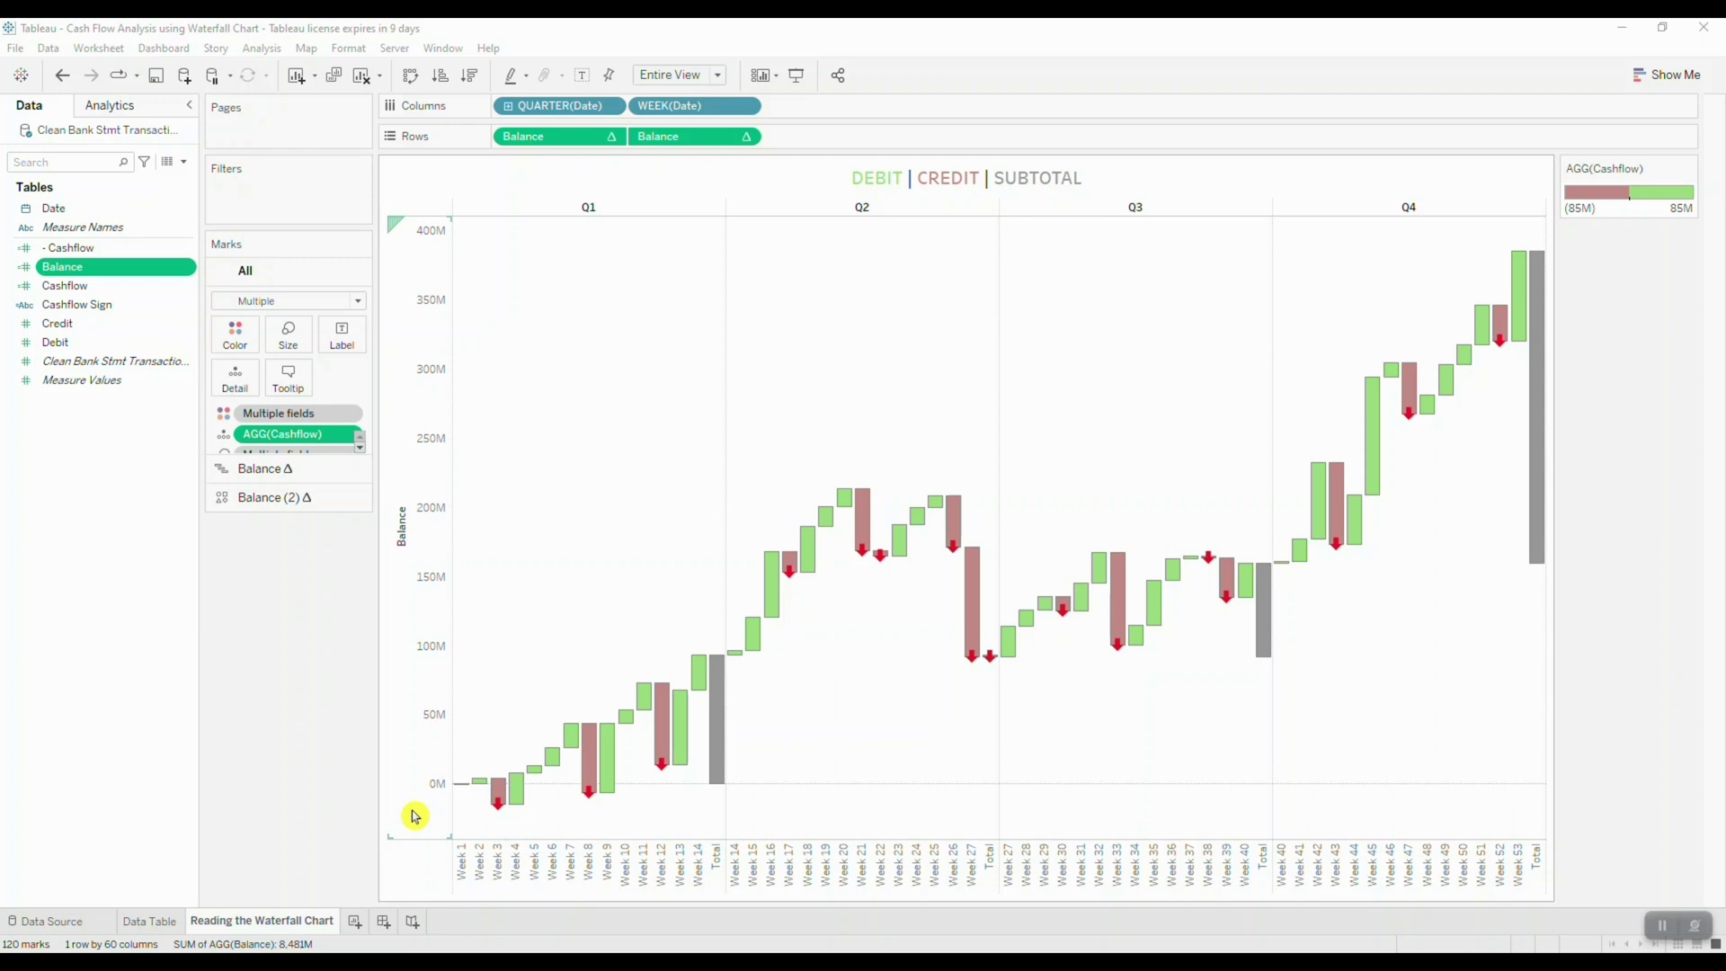
Step: Read the grey quarterly Total bar values, then go to the Building the Waterfall Chart sheet
mouse_move(465, 795)
mouse_move(719, 737)
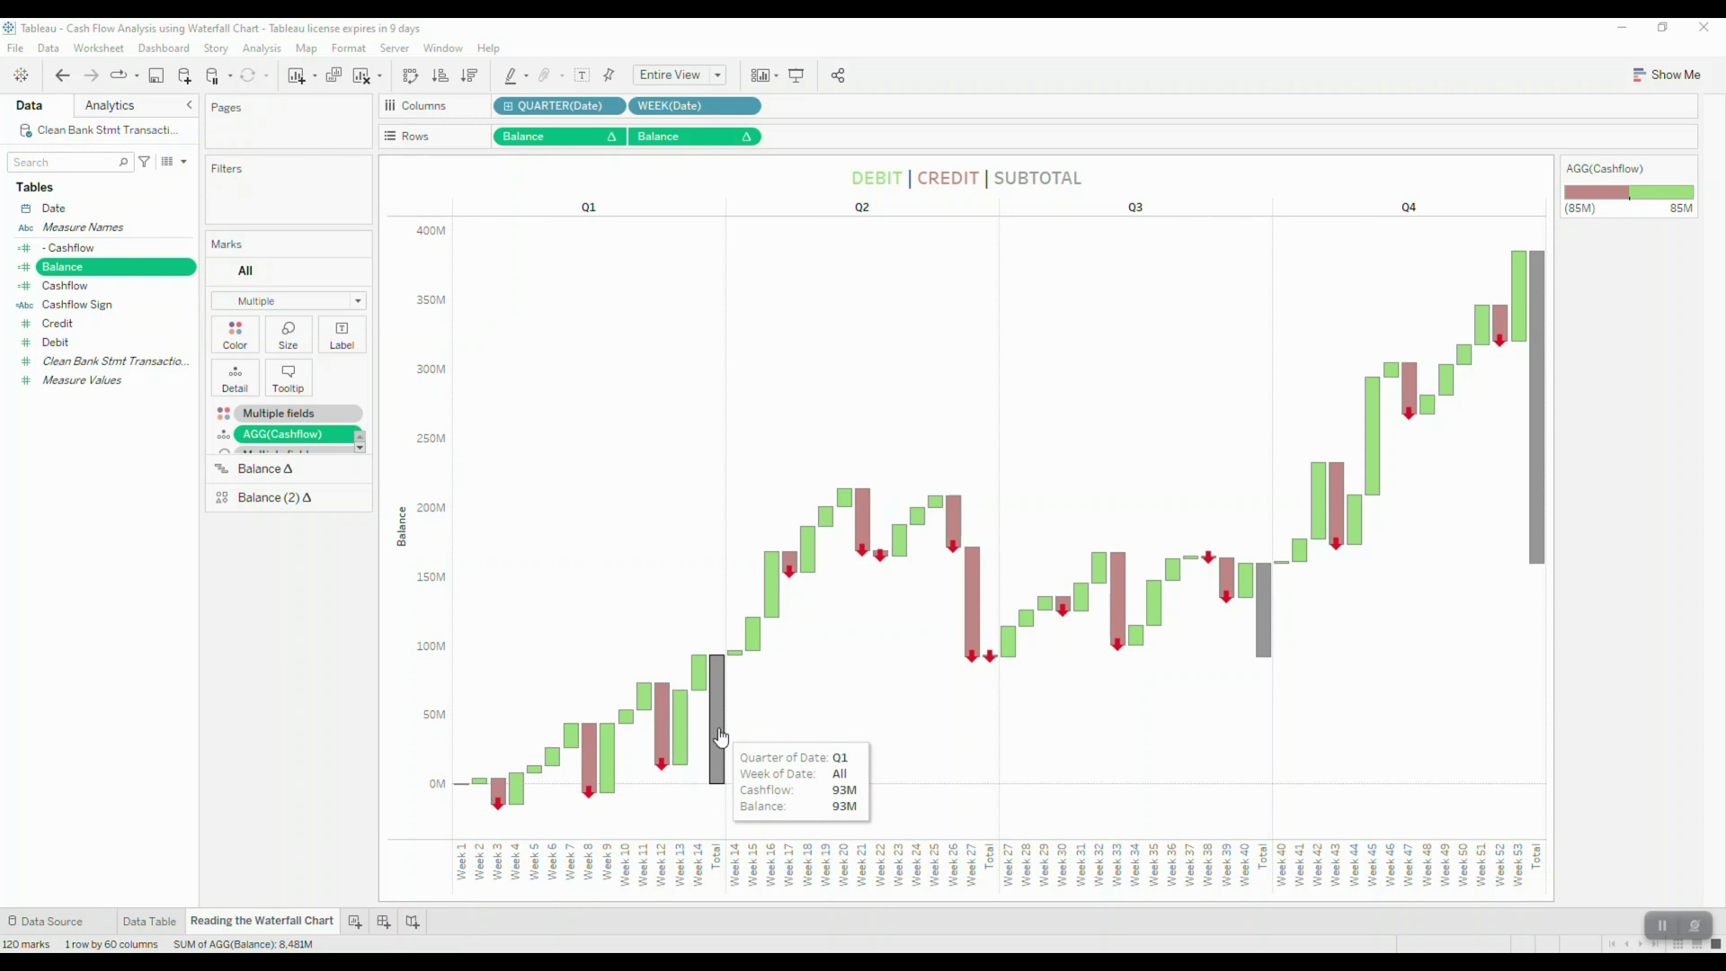
mouse_move(1262, 623)
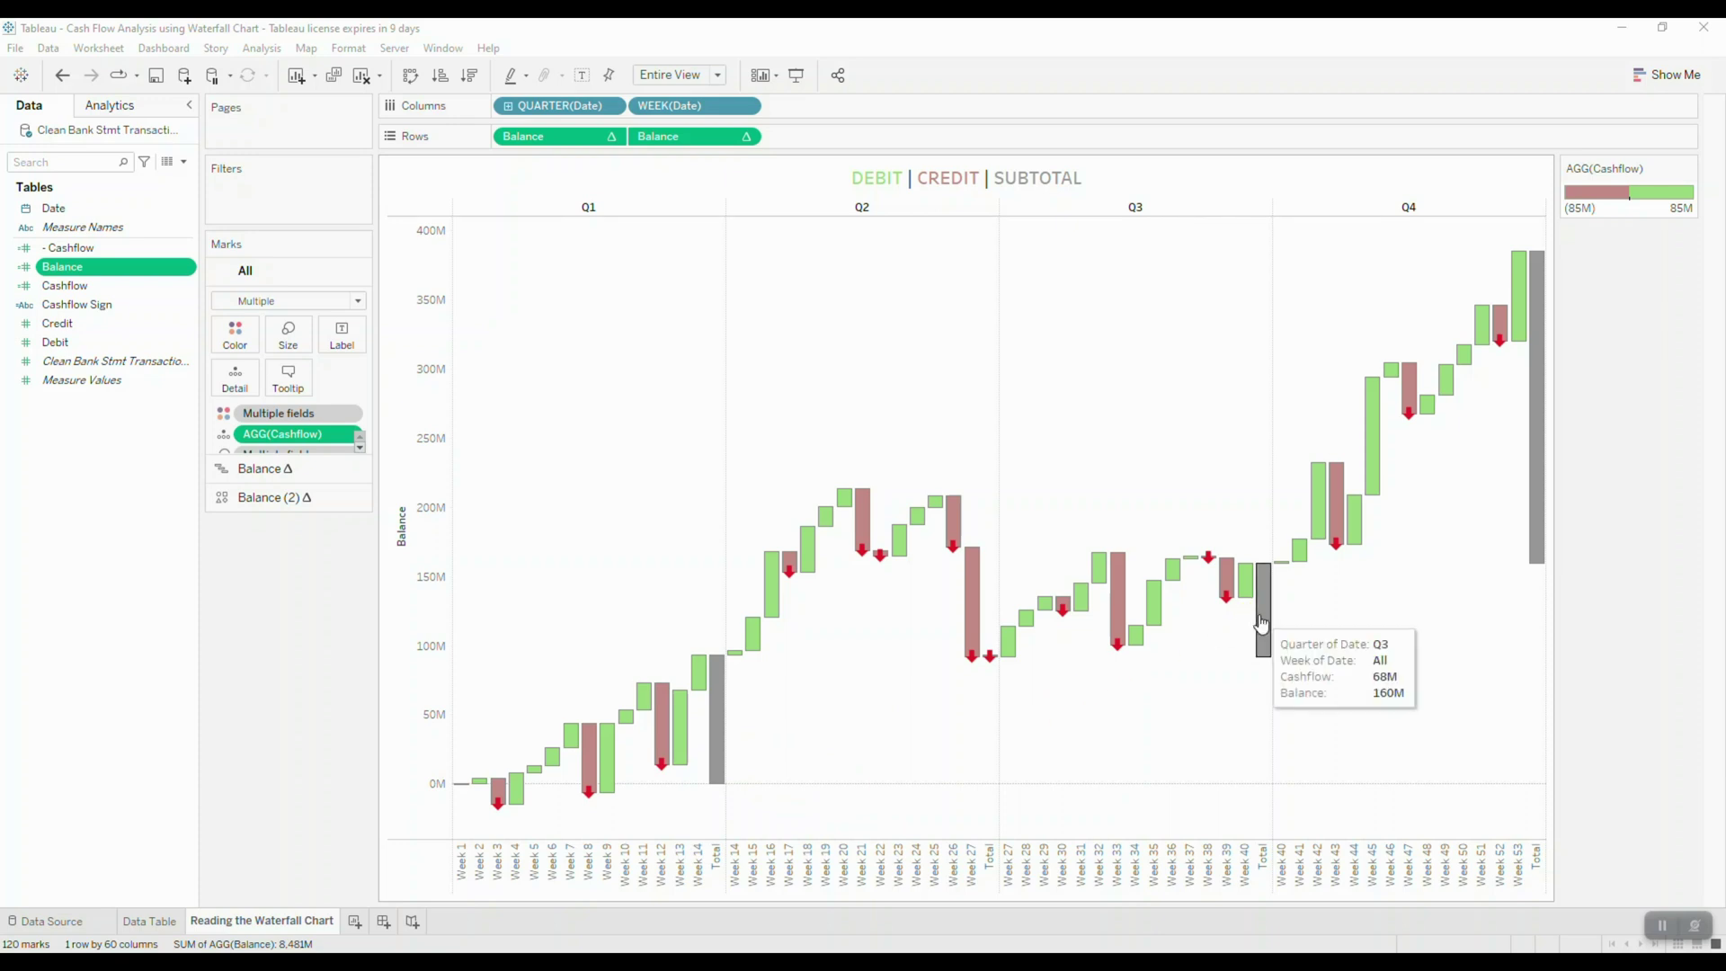
mouse_move(1538, 496)
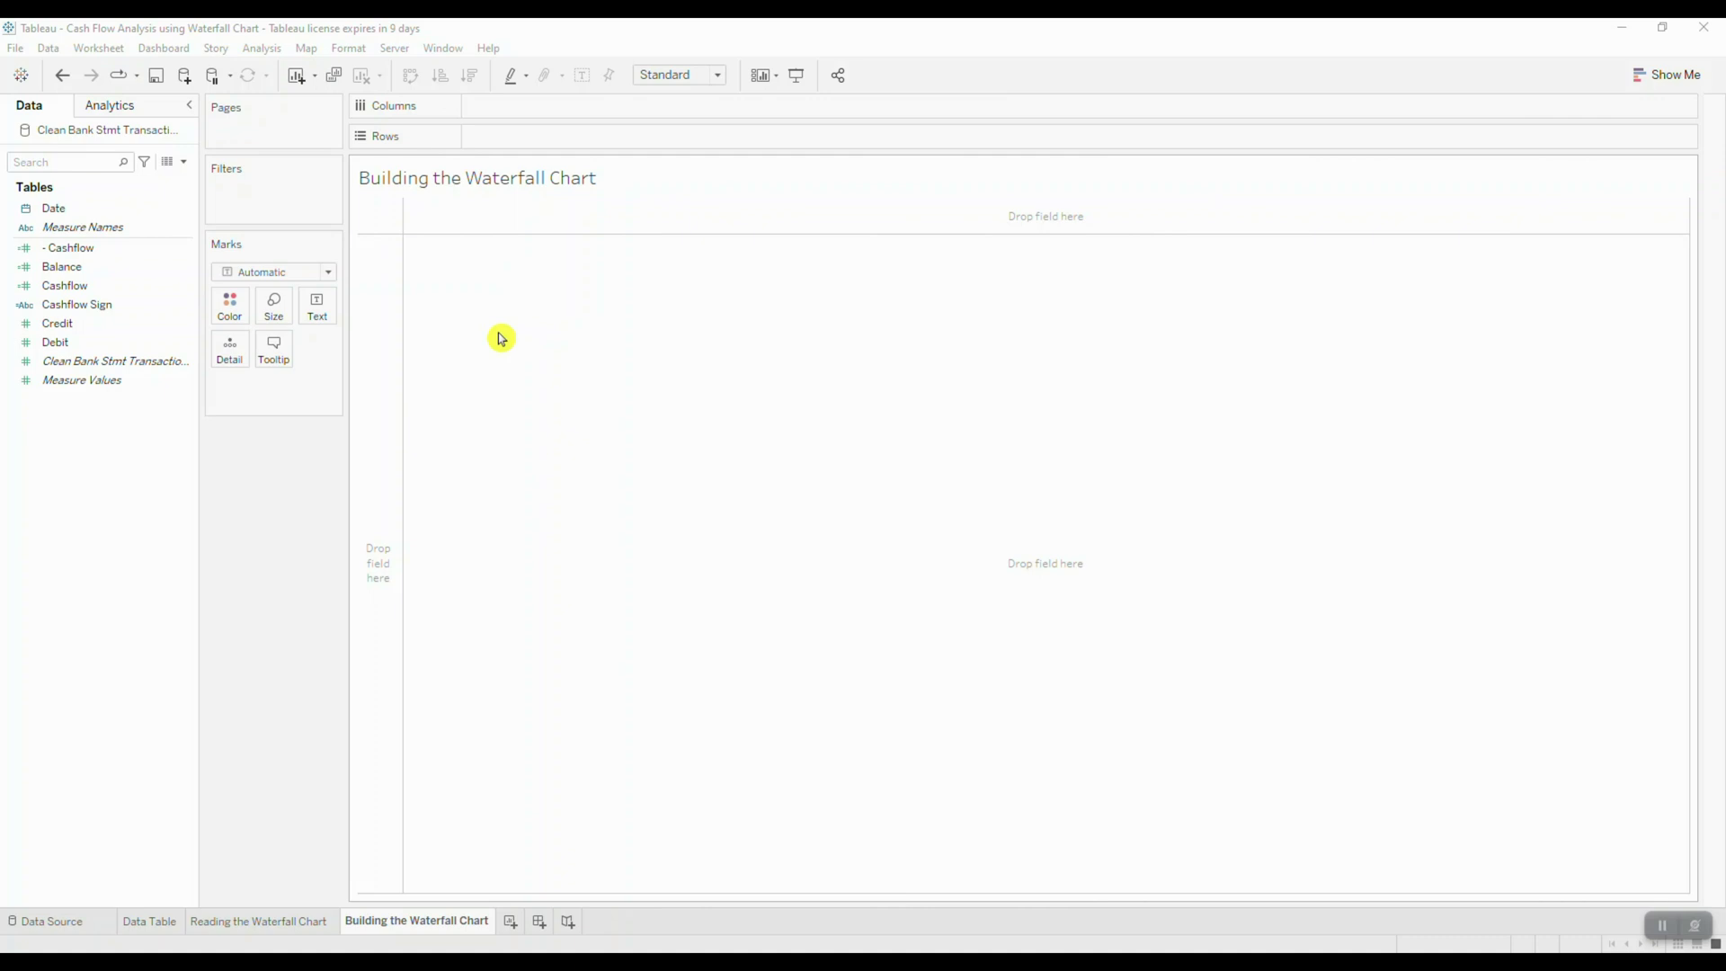
Step: Put Date on Columns twice, as Quarter and as Week Number, grouping weeks under Q1–Q4
drag(131, 213, 531, 114)
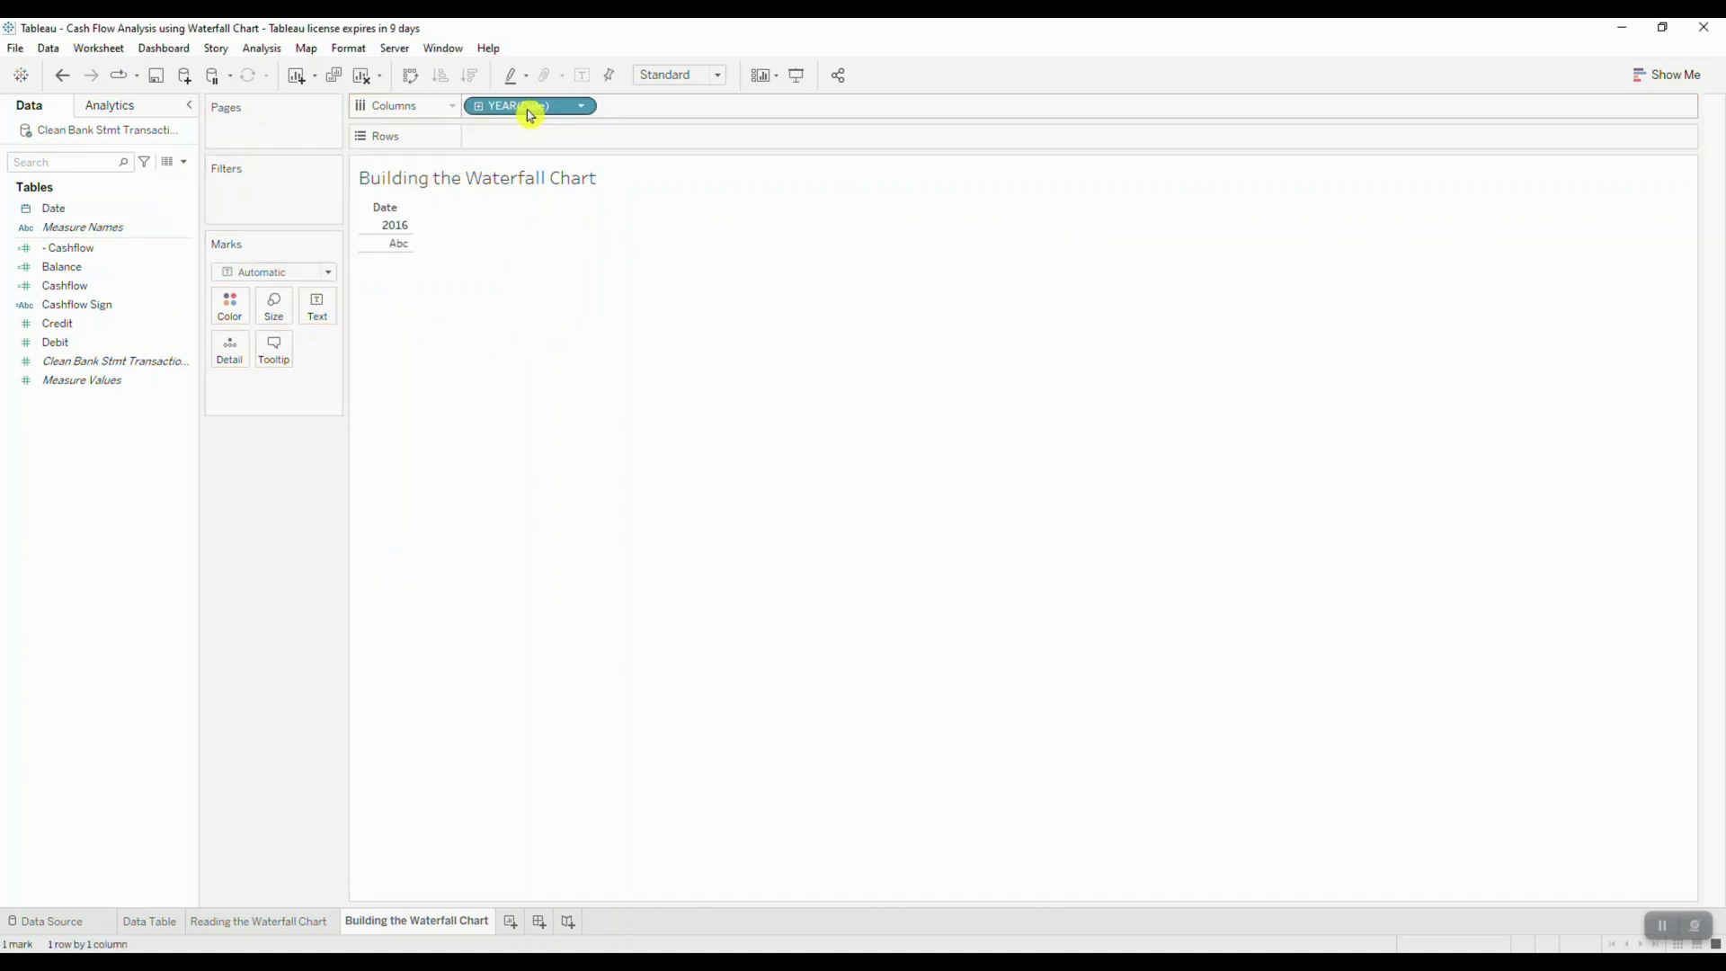
click(582, 107)
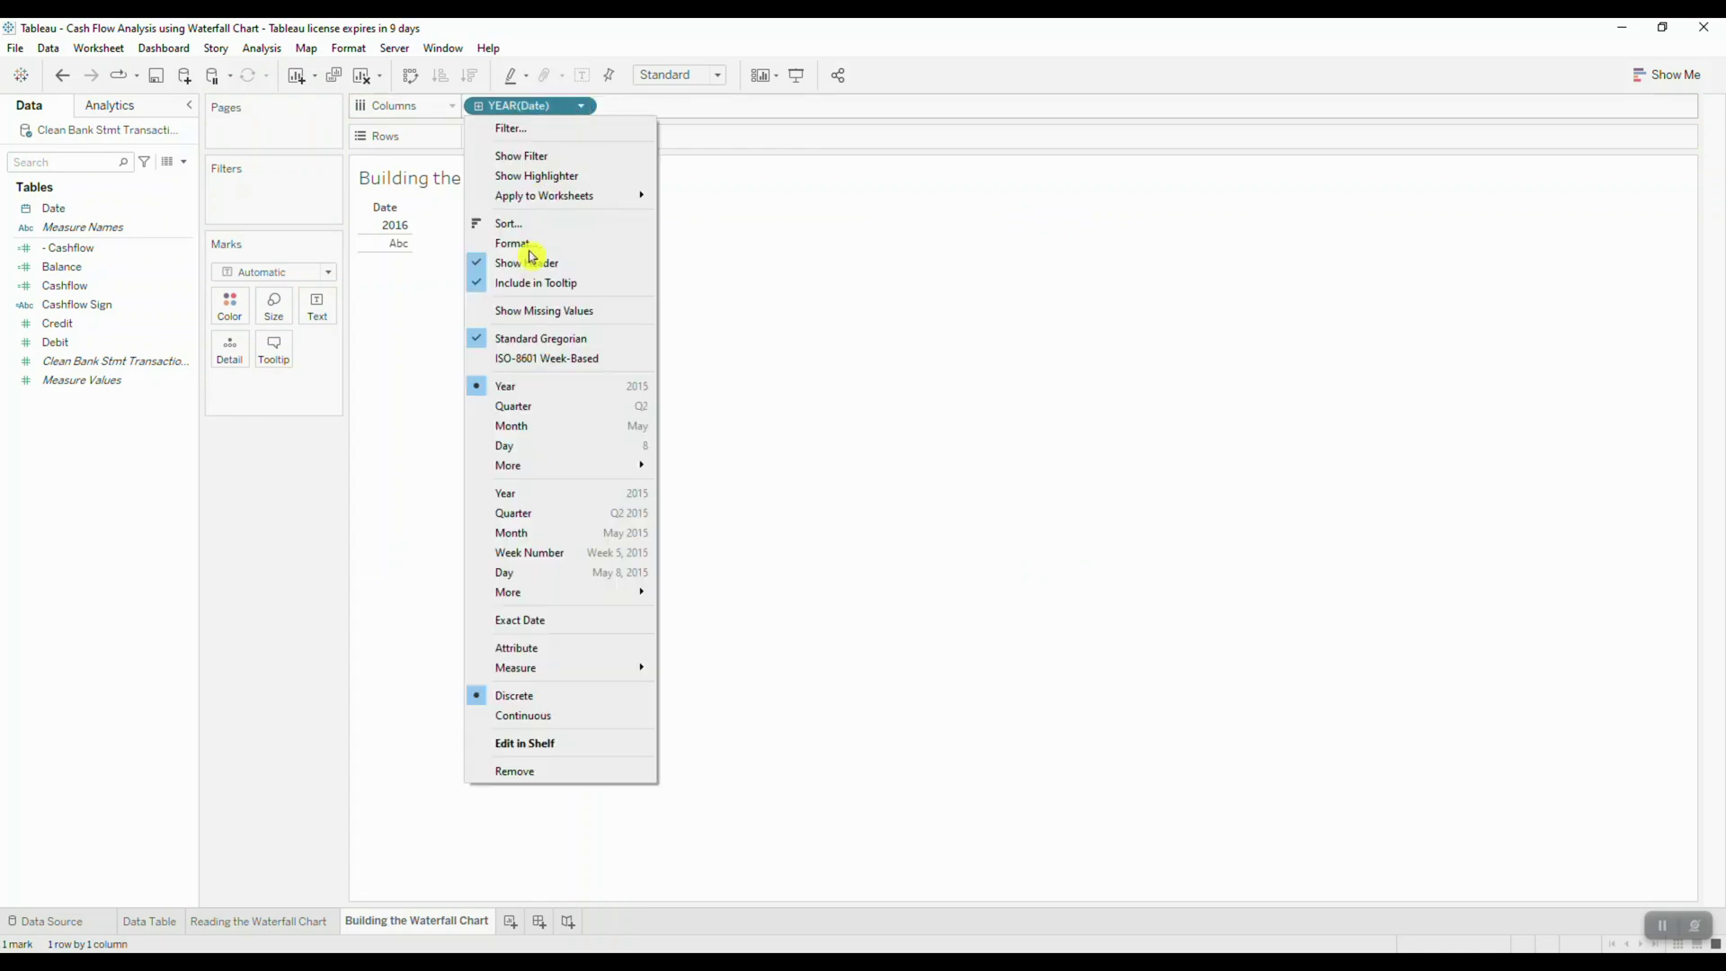
click(564, 408)
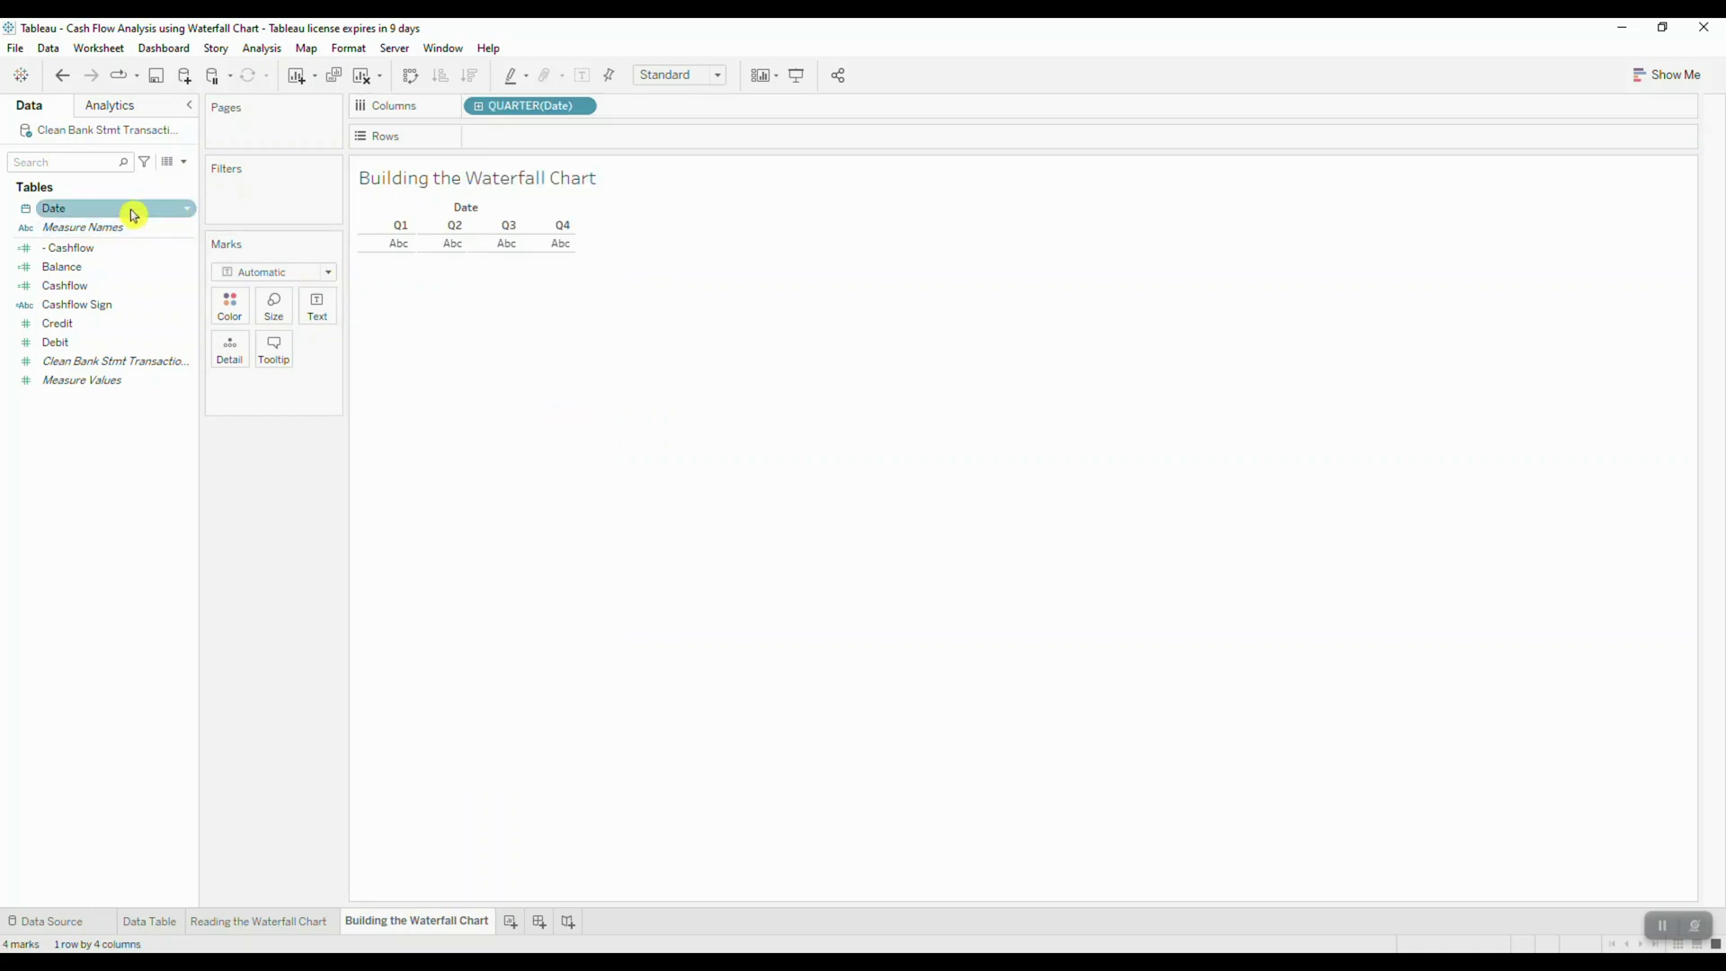
drag(127, 208, 704, 106)
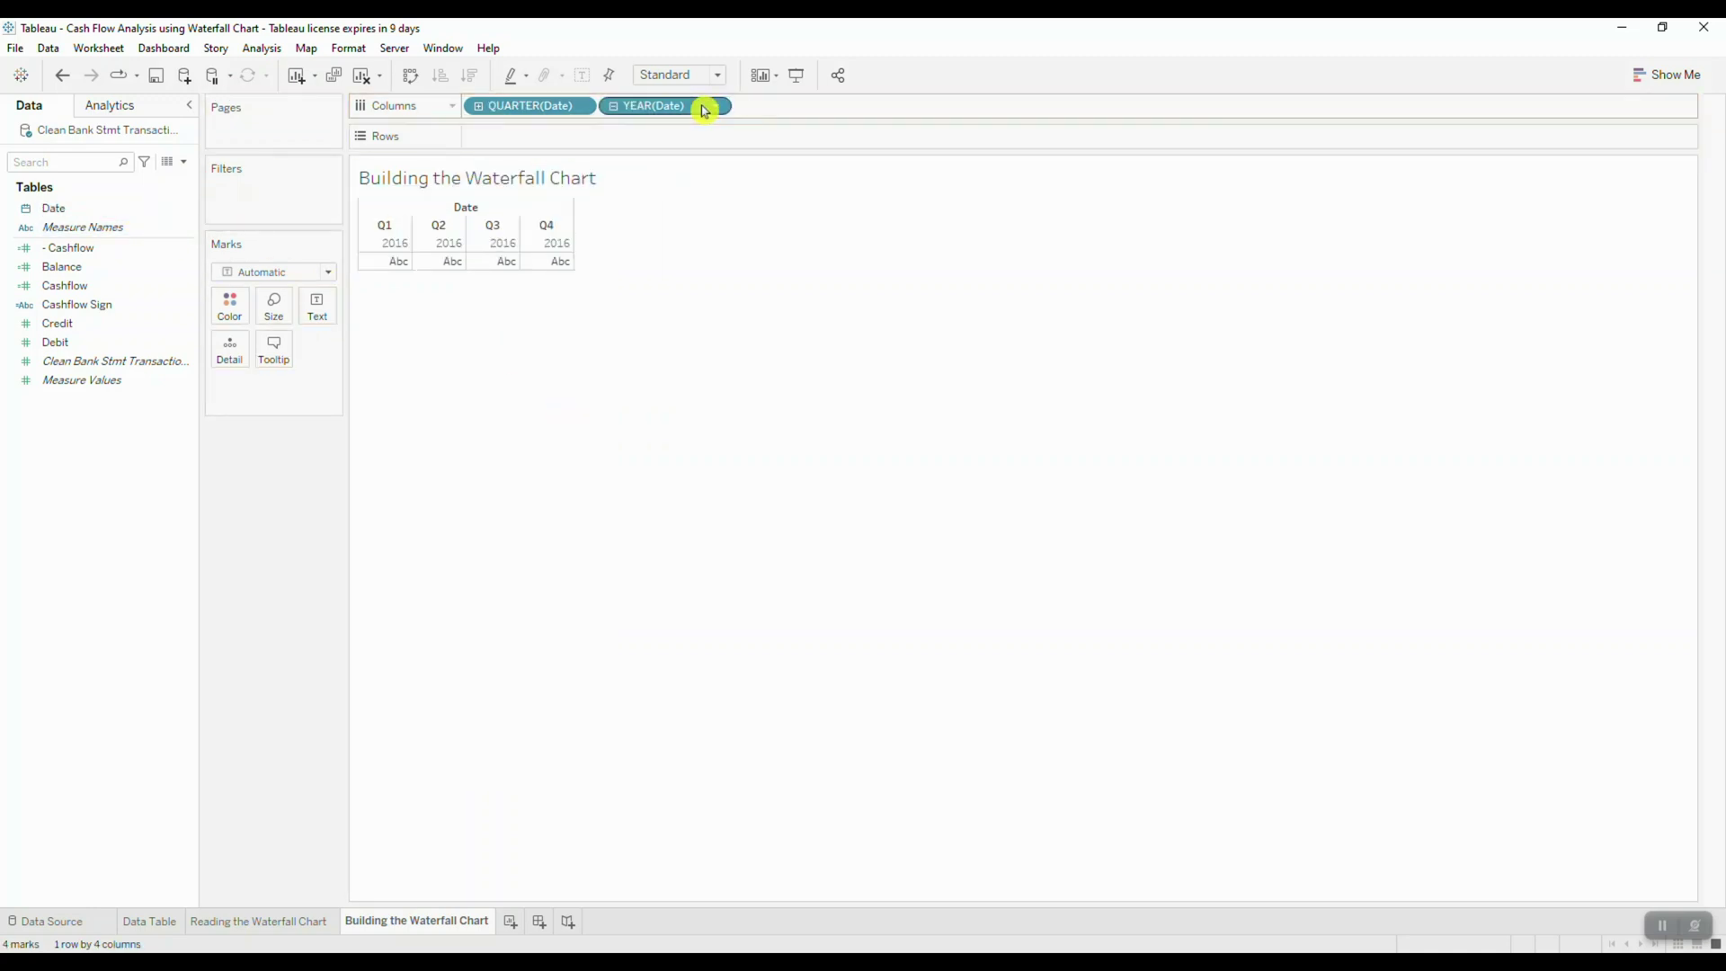
click(719, 110)
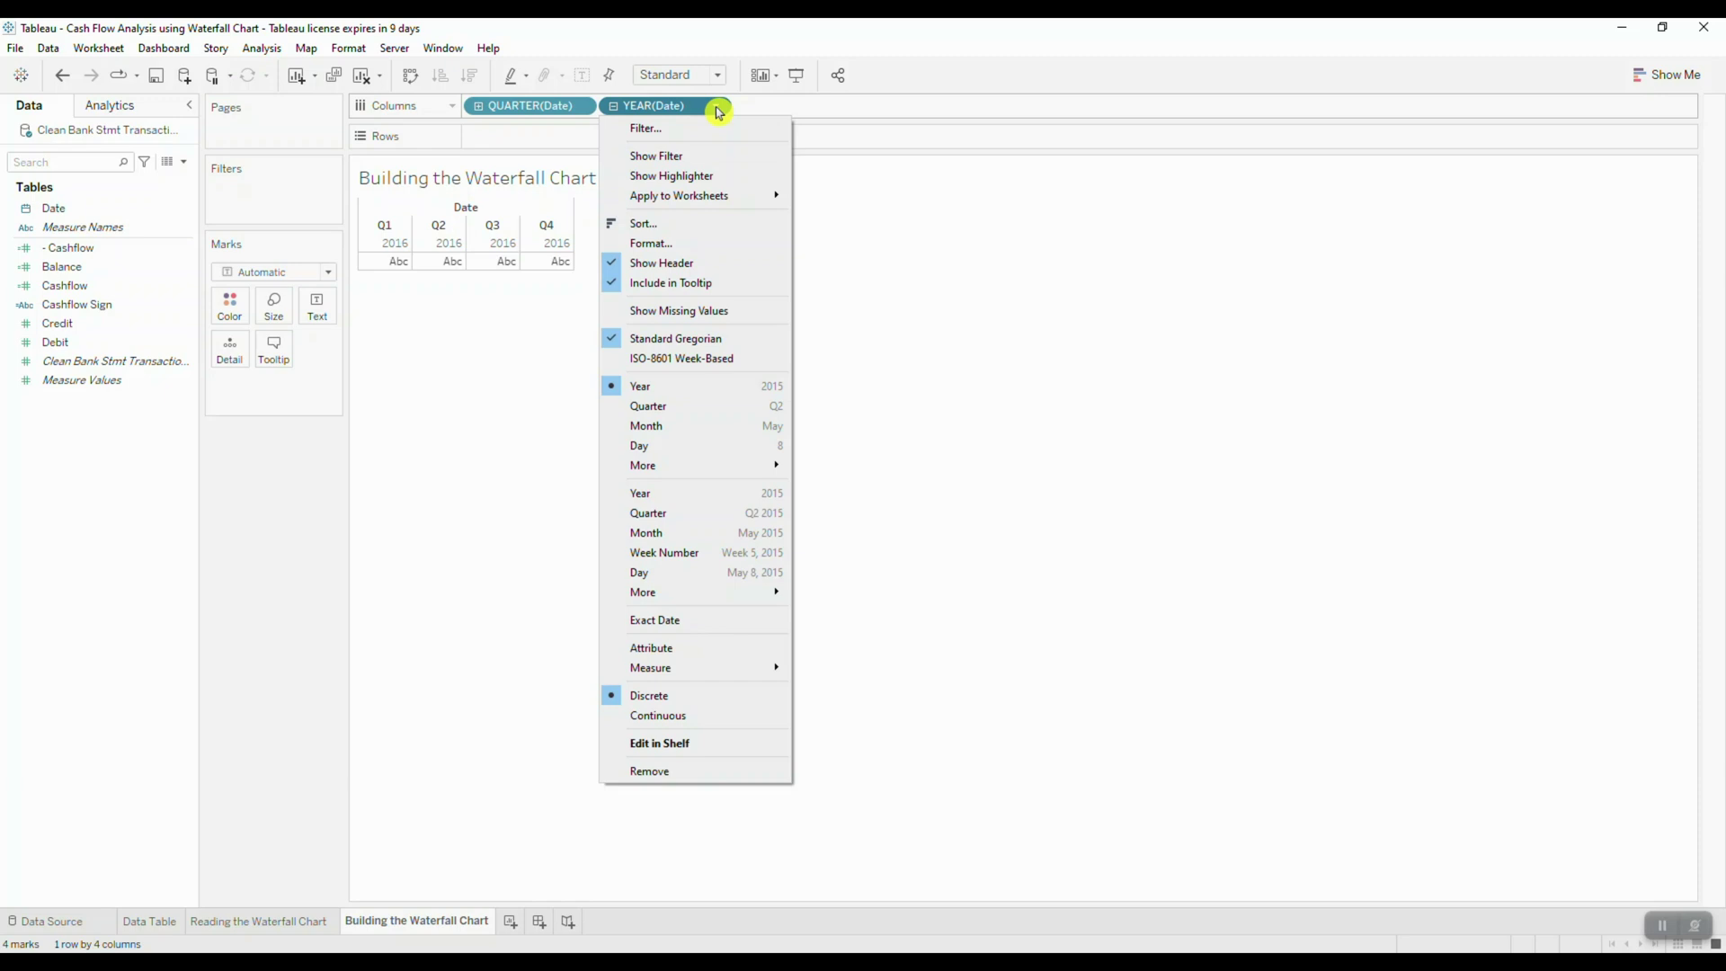
mouse_move(732, 465)
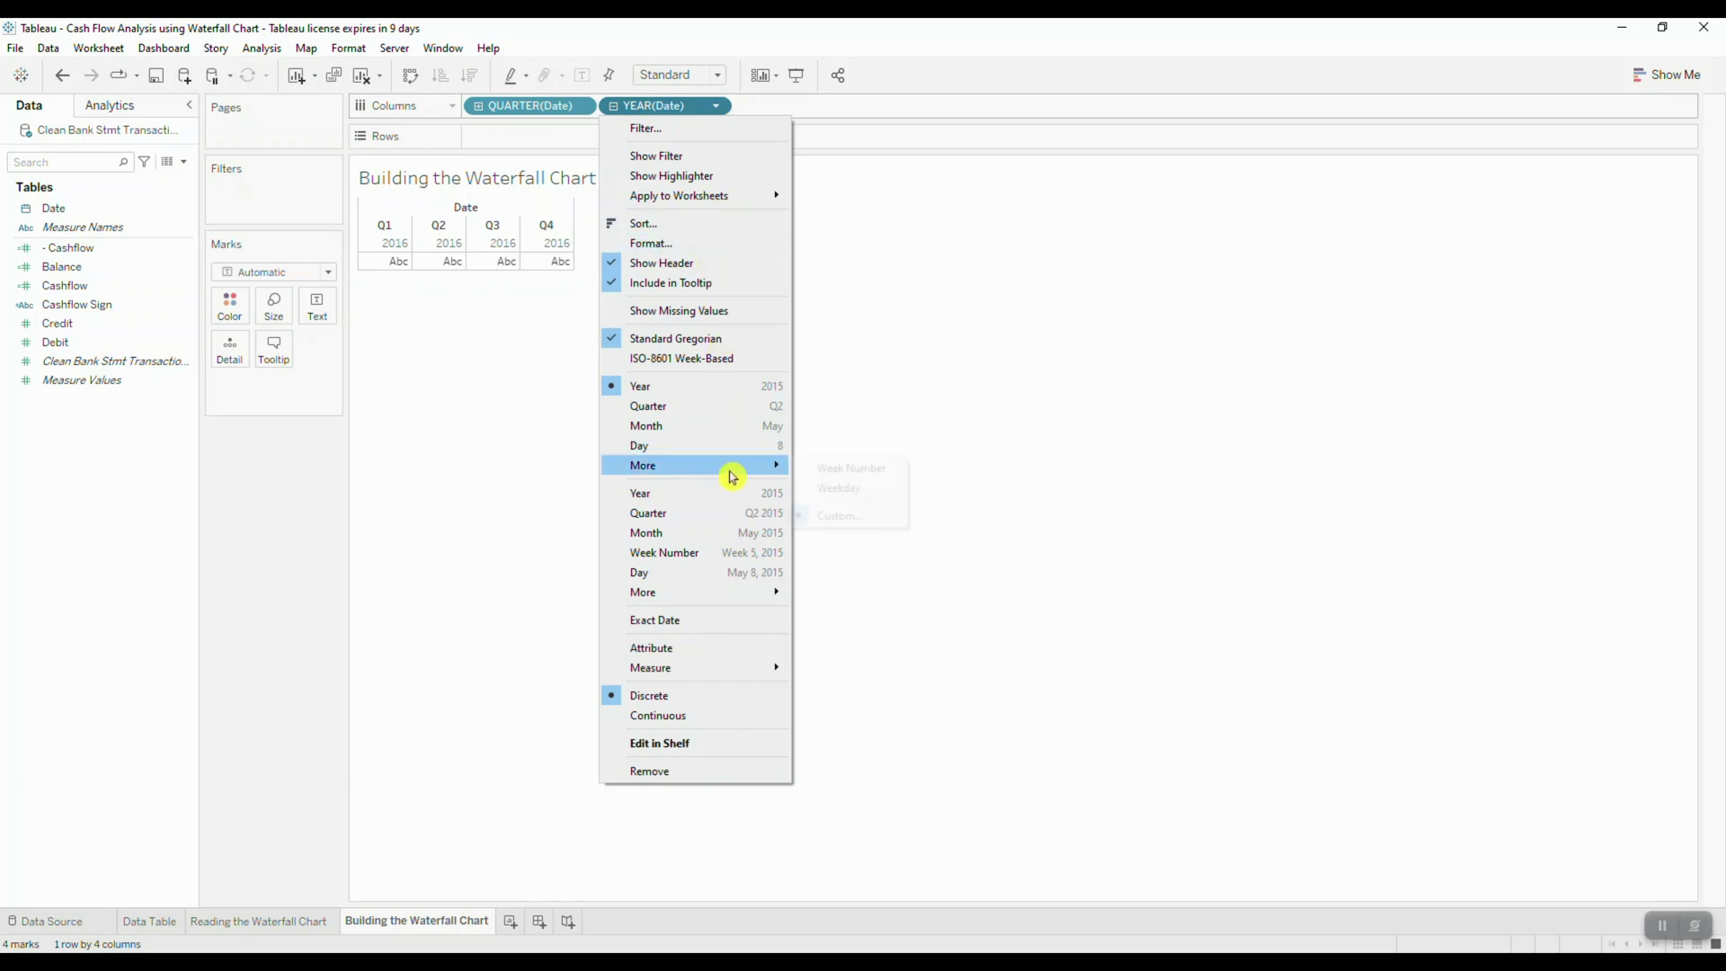
click(881, 469)
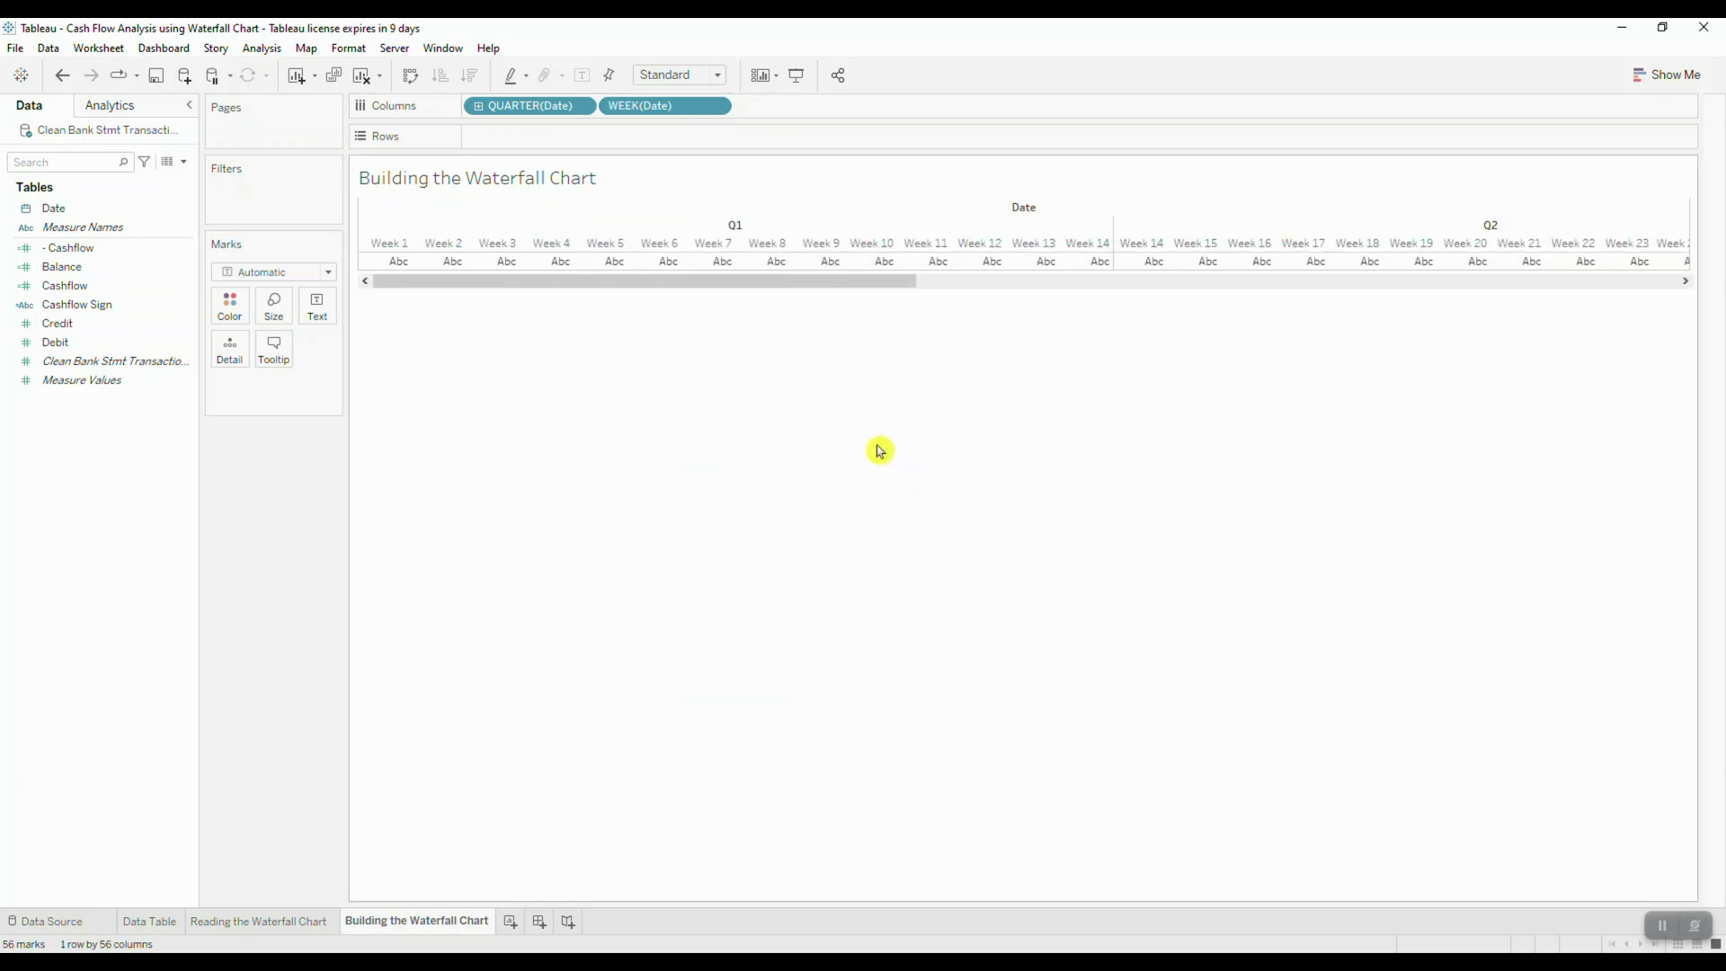
Step: Plot Balance on Rows as Gantt bars sized by negative Cashflow
click(125, 270)
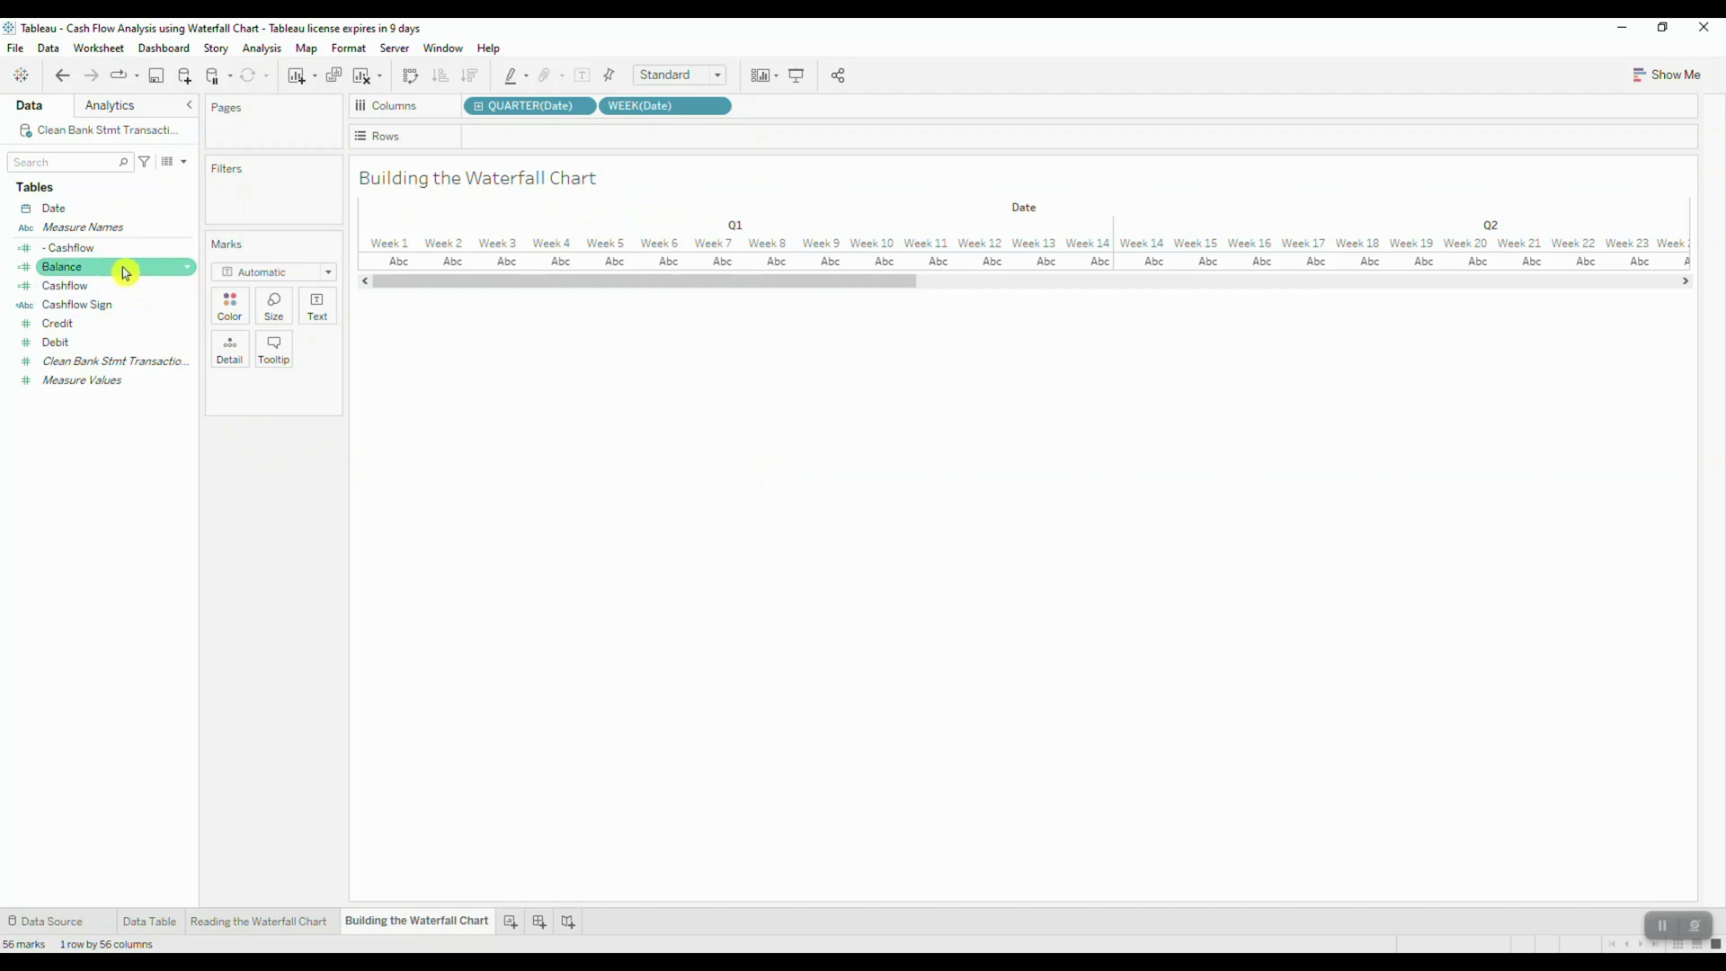
drag(125, 272, 555, 141)
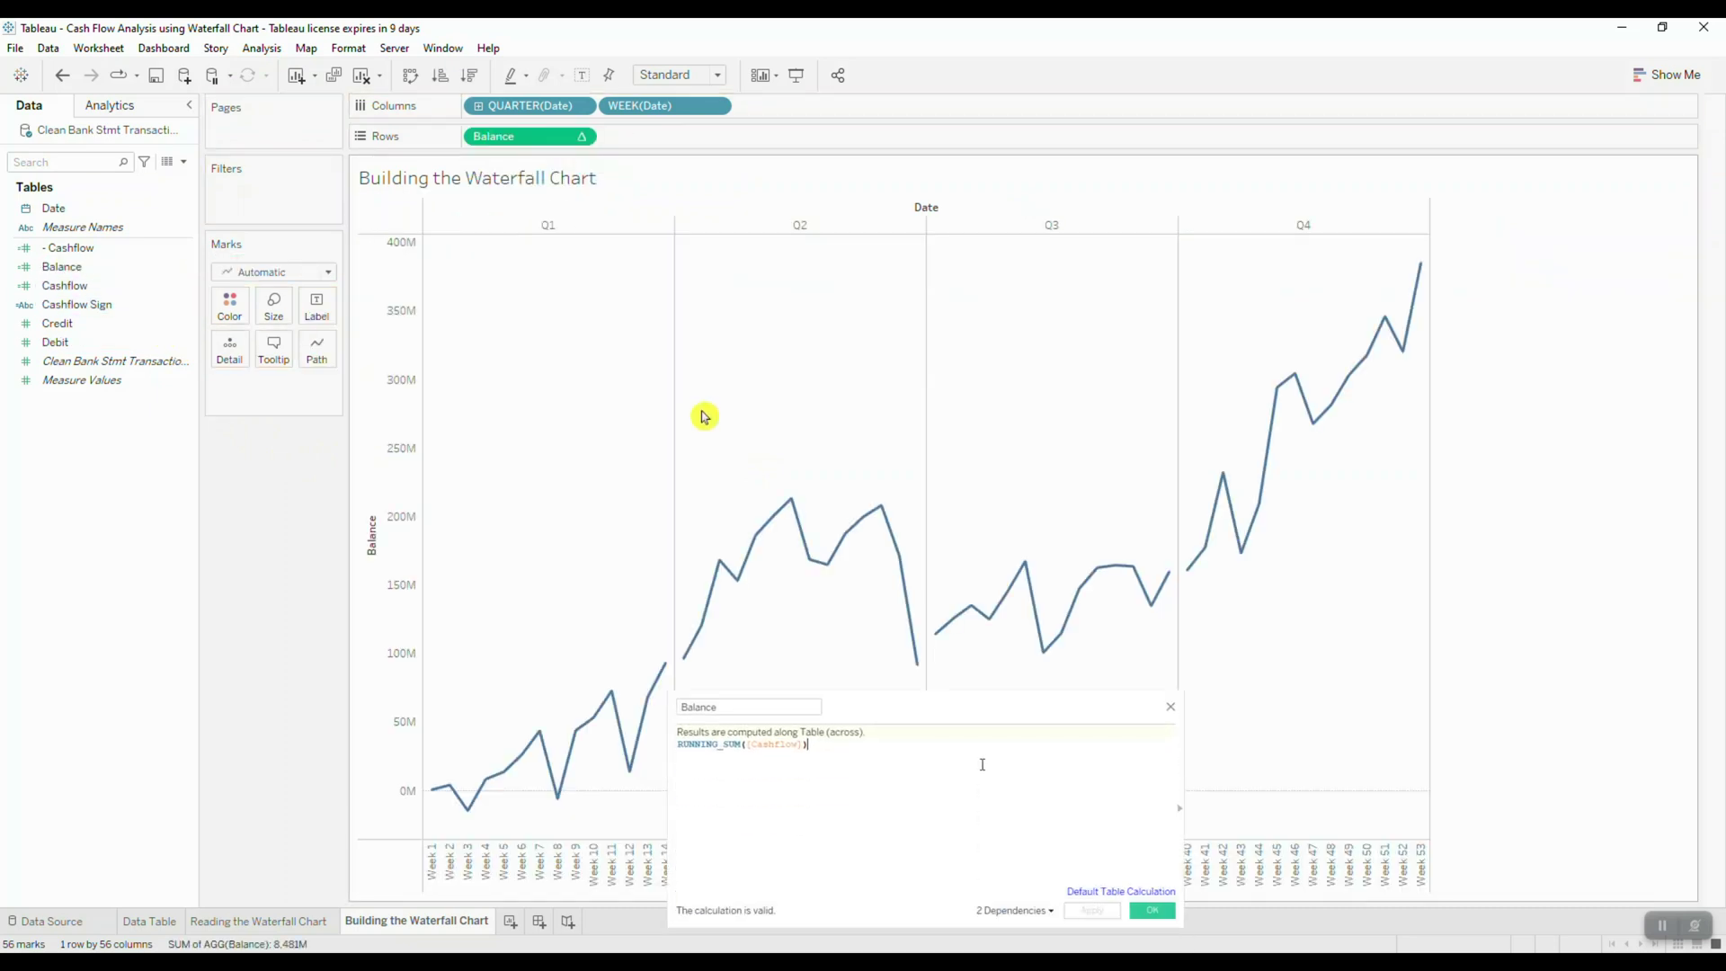
drag(983, 759, 981, 305)
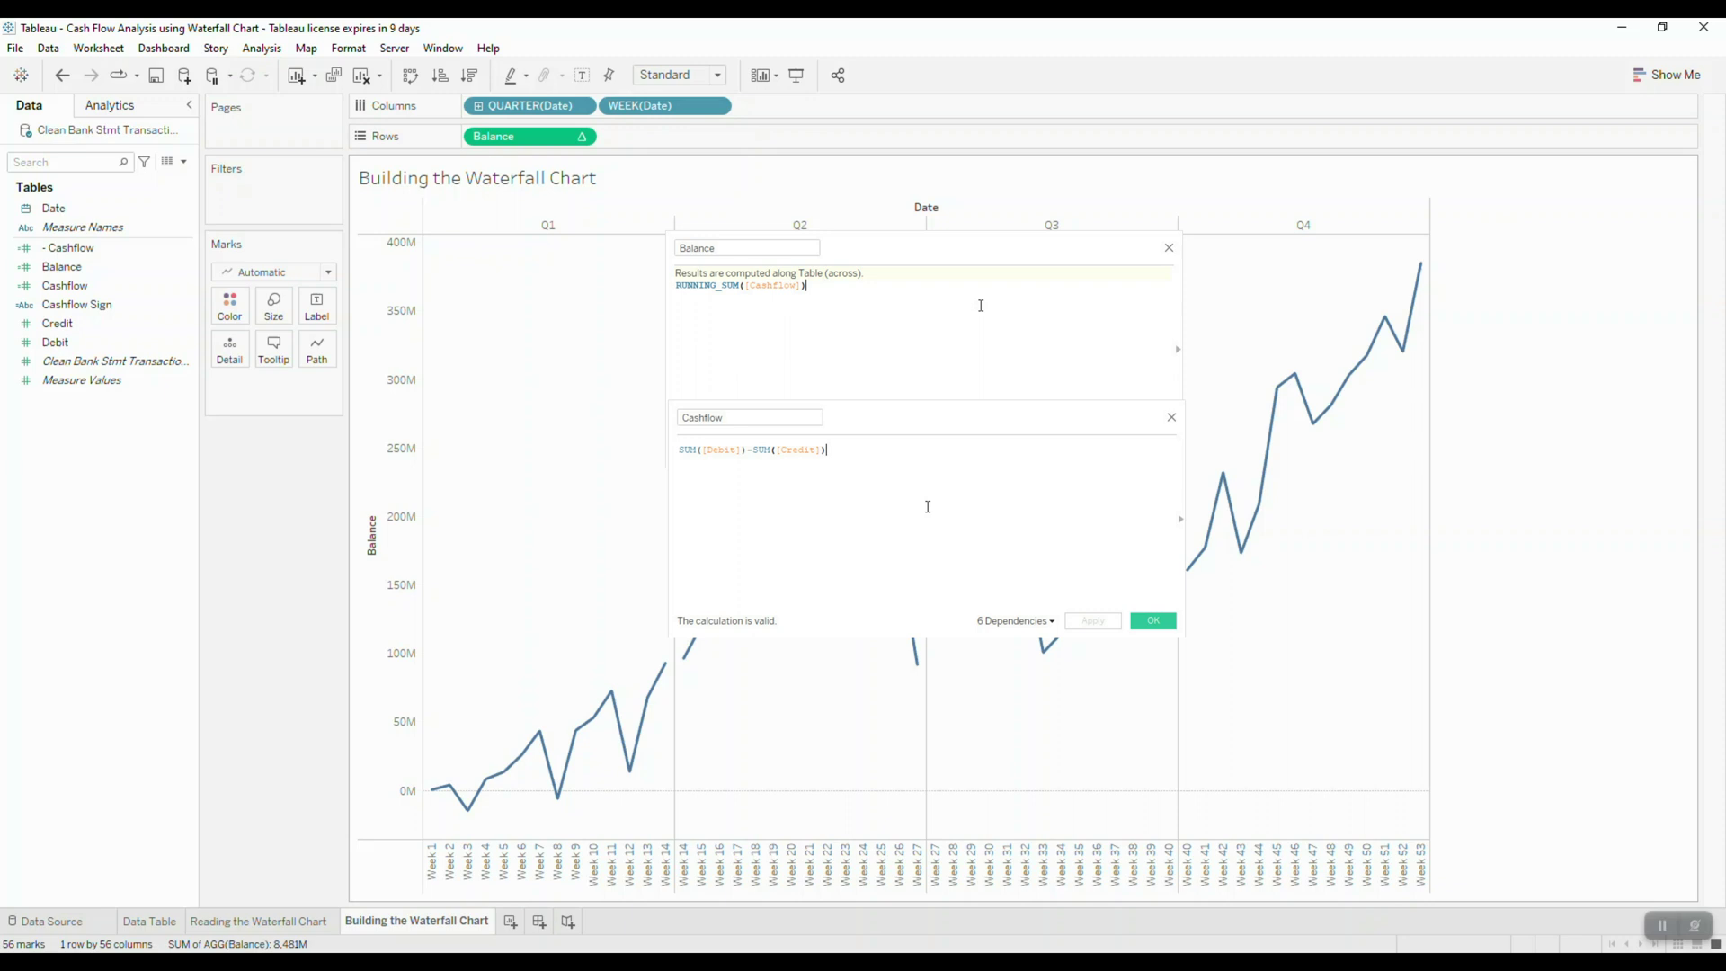
click(325, 278)
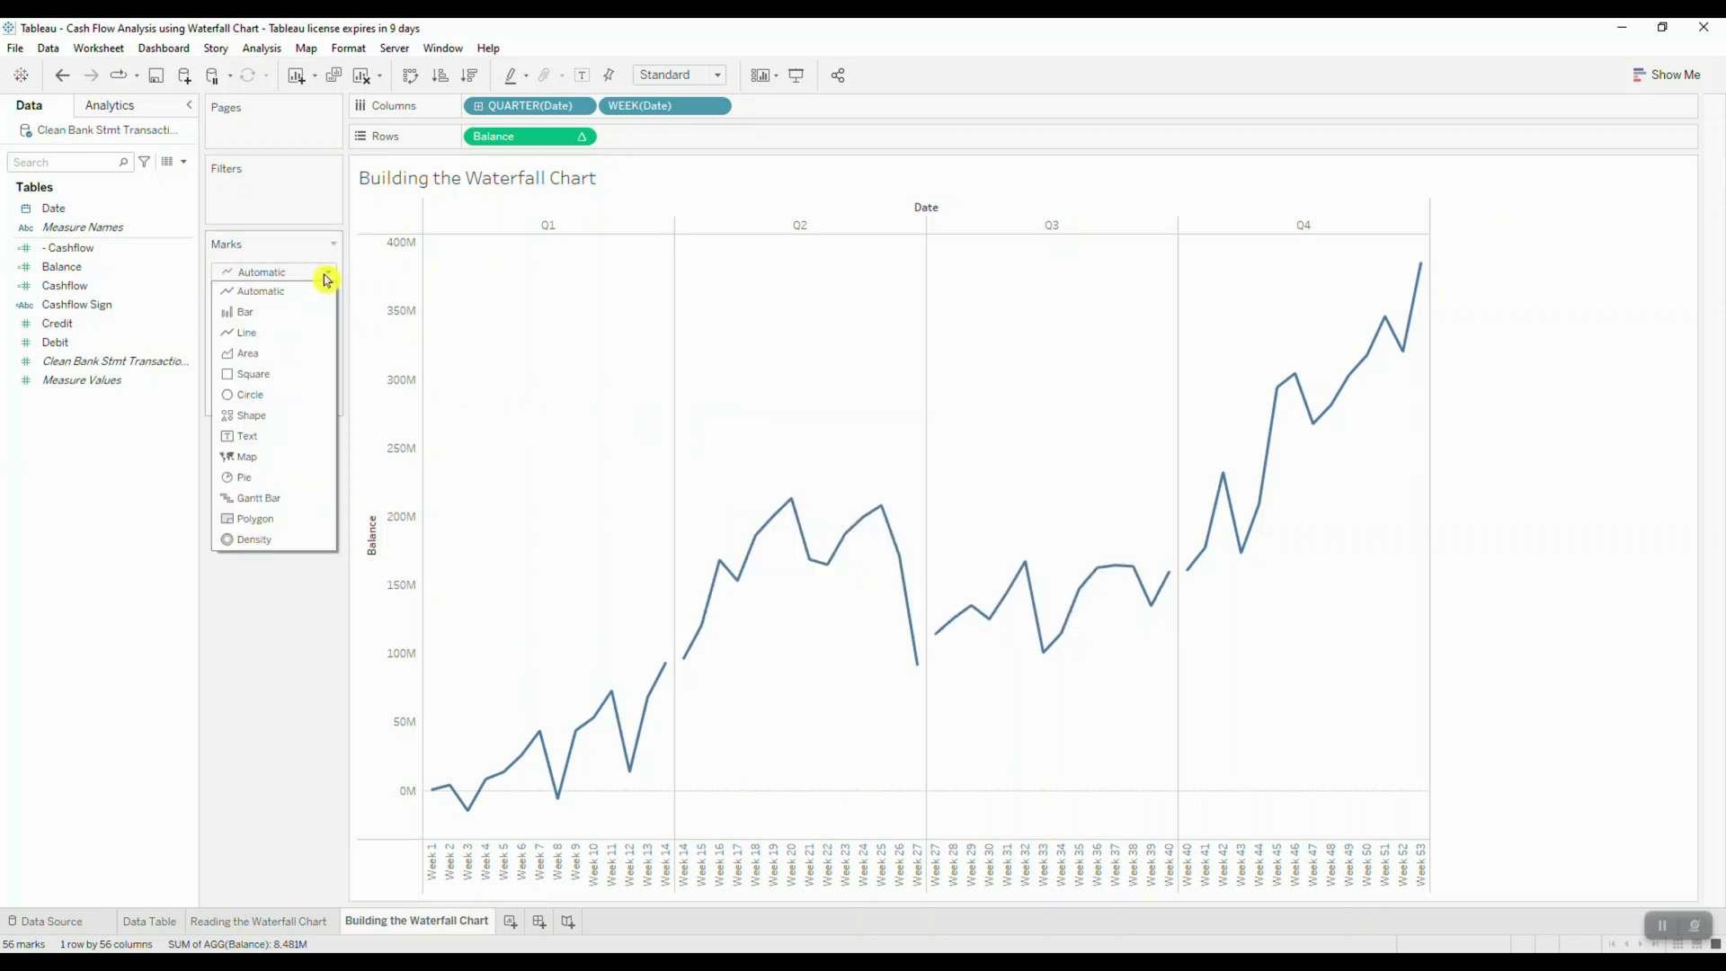
click(291, 498)
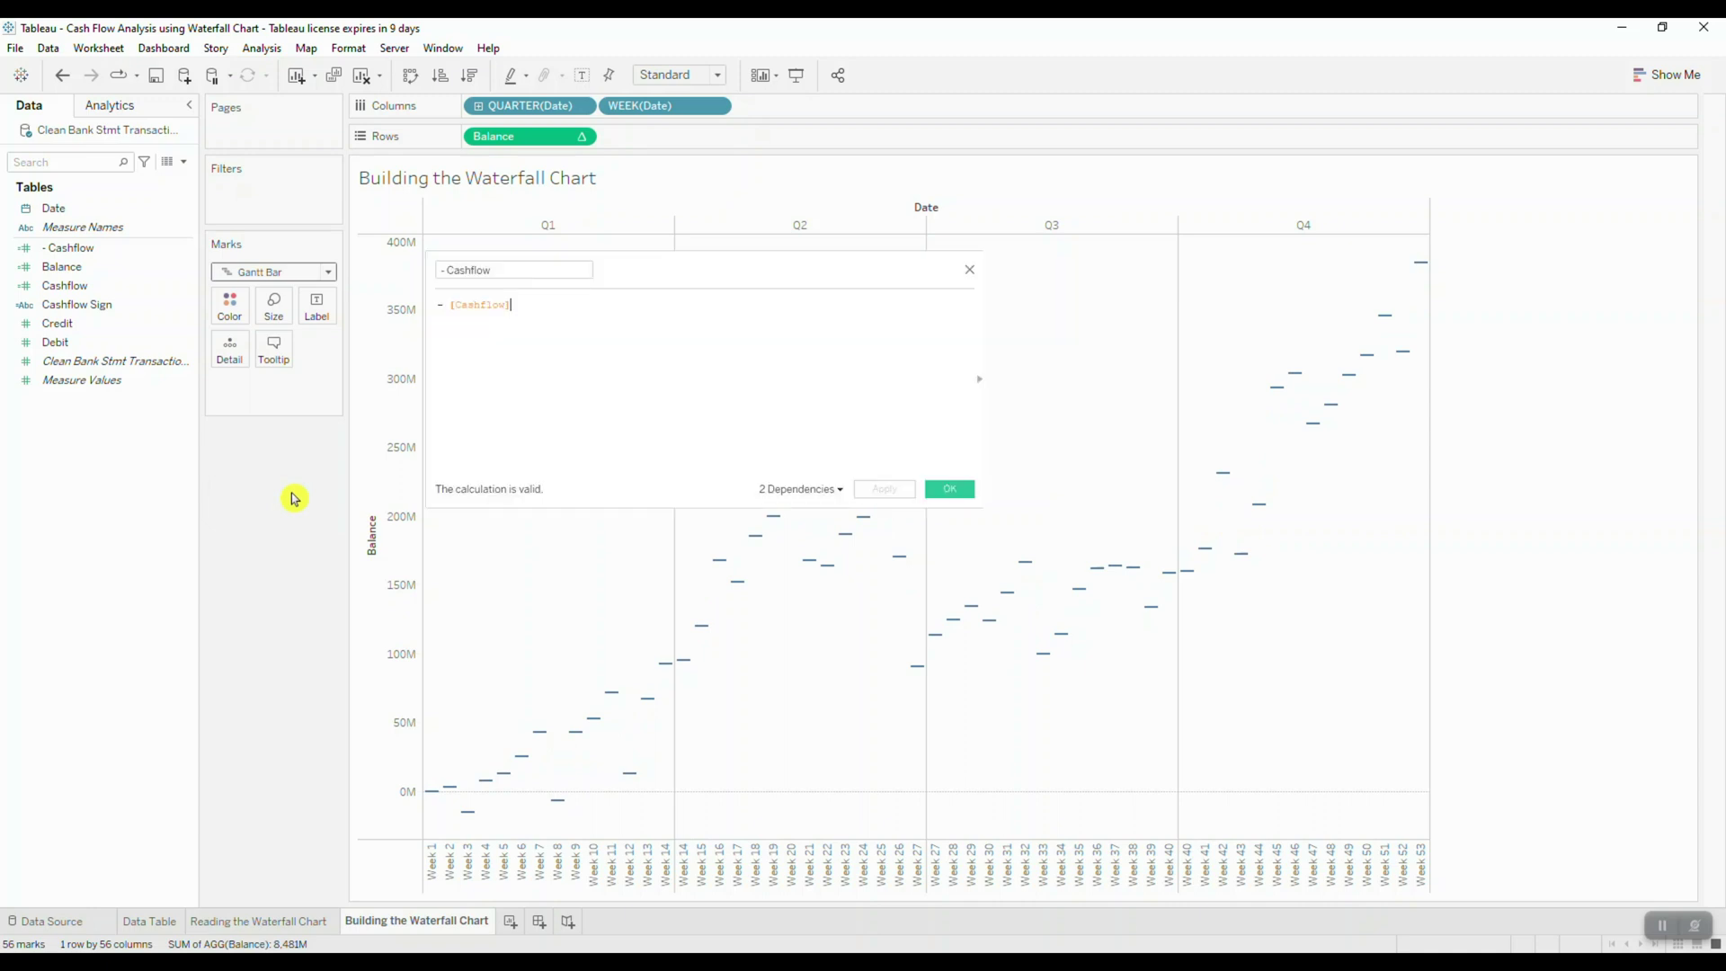
drag(90, 248, 274, 306)
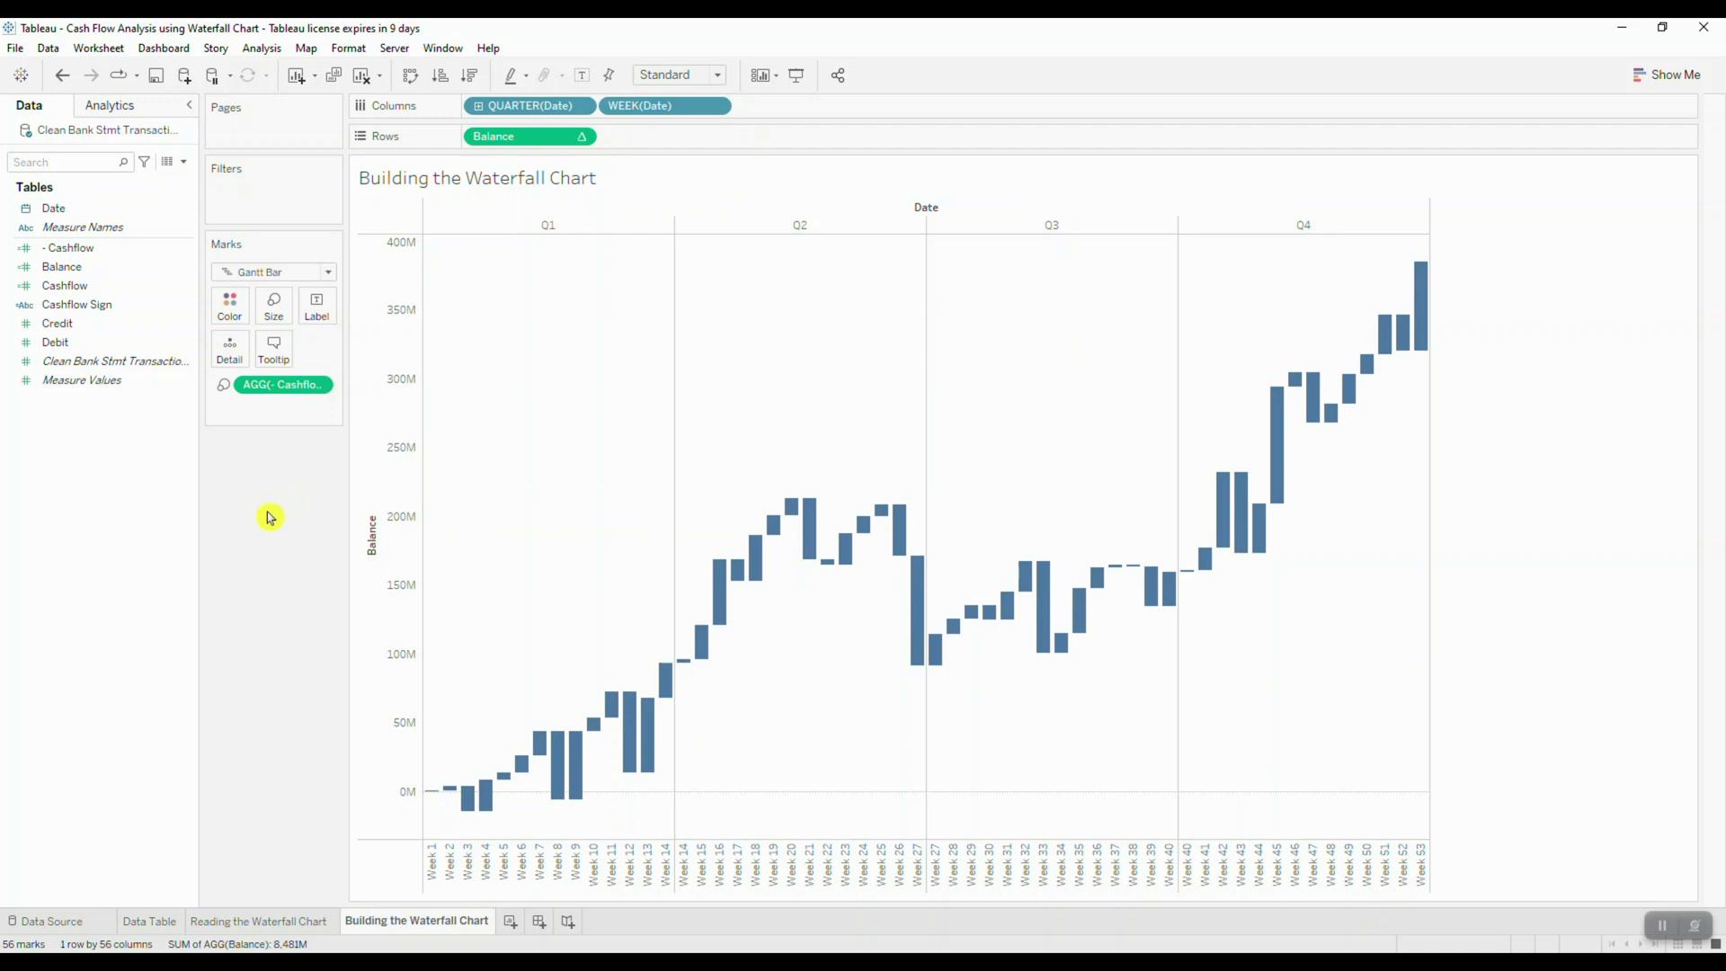
Step: Fit the chart to width and colour bars by Cashflow with a 2-step red-green diverging palette
click(718, 76)
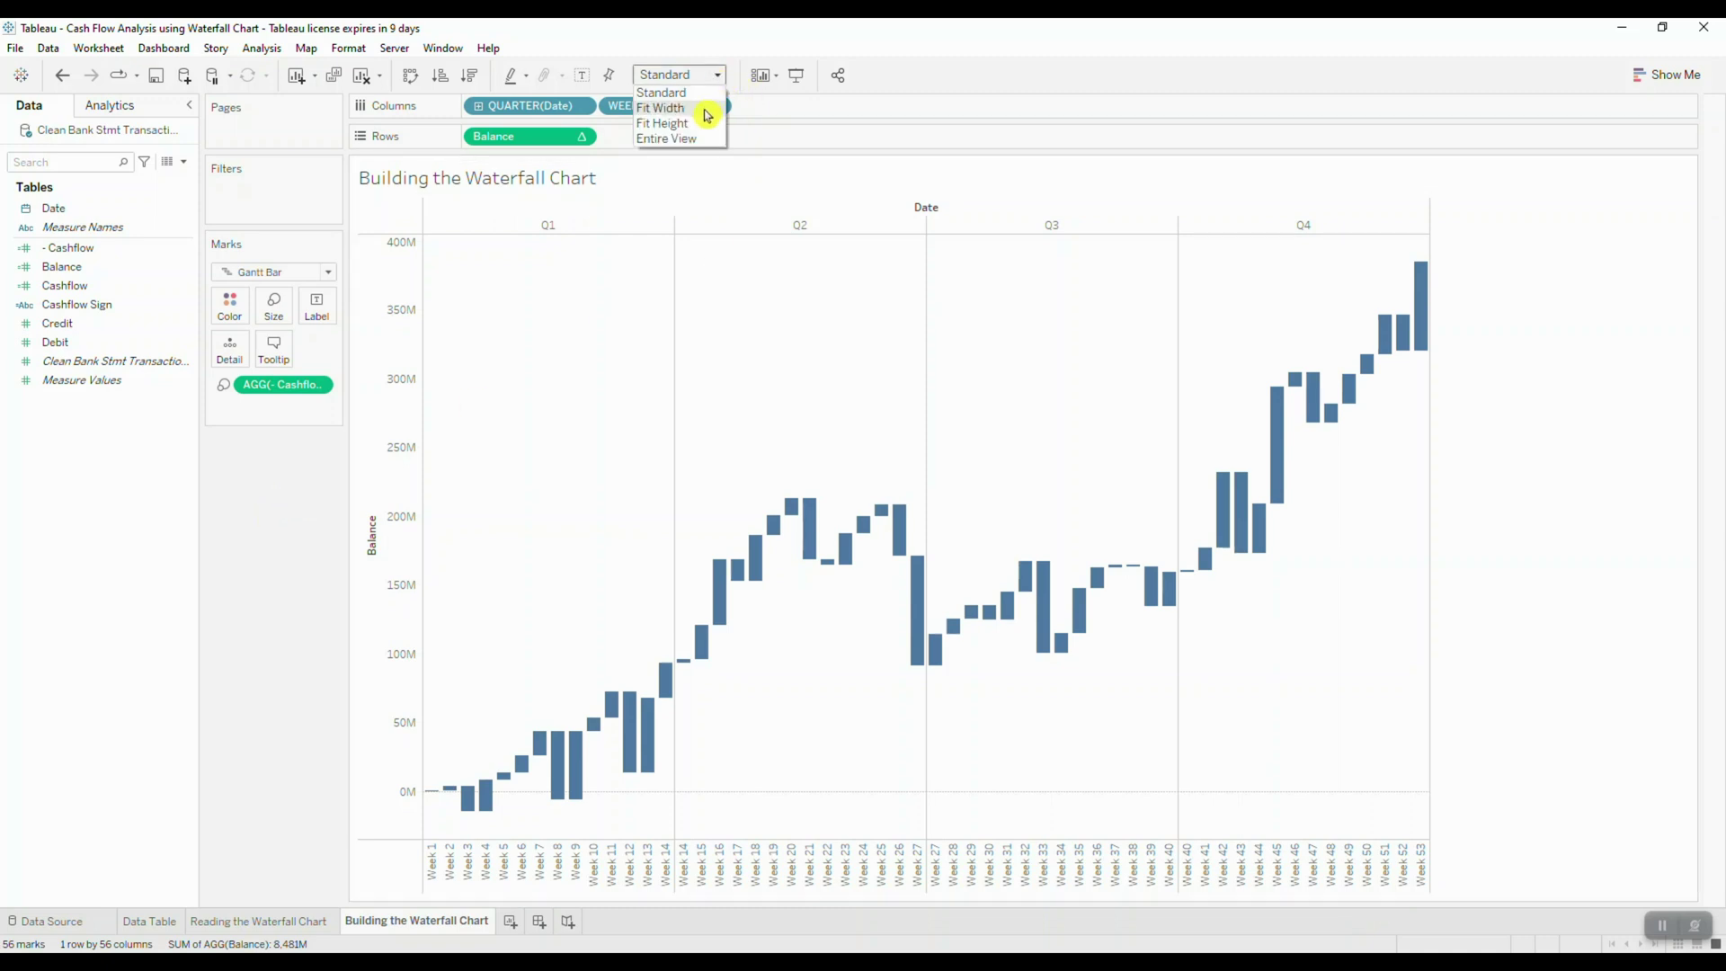
click(665, 108)
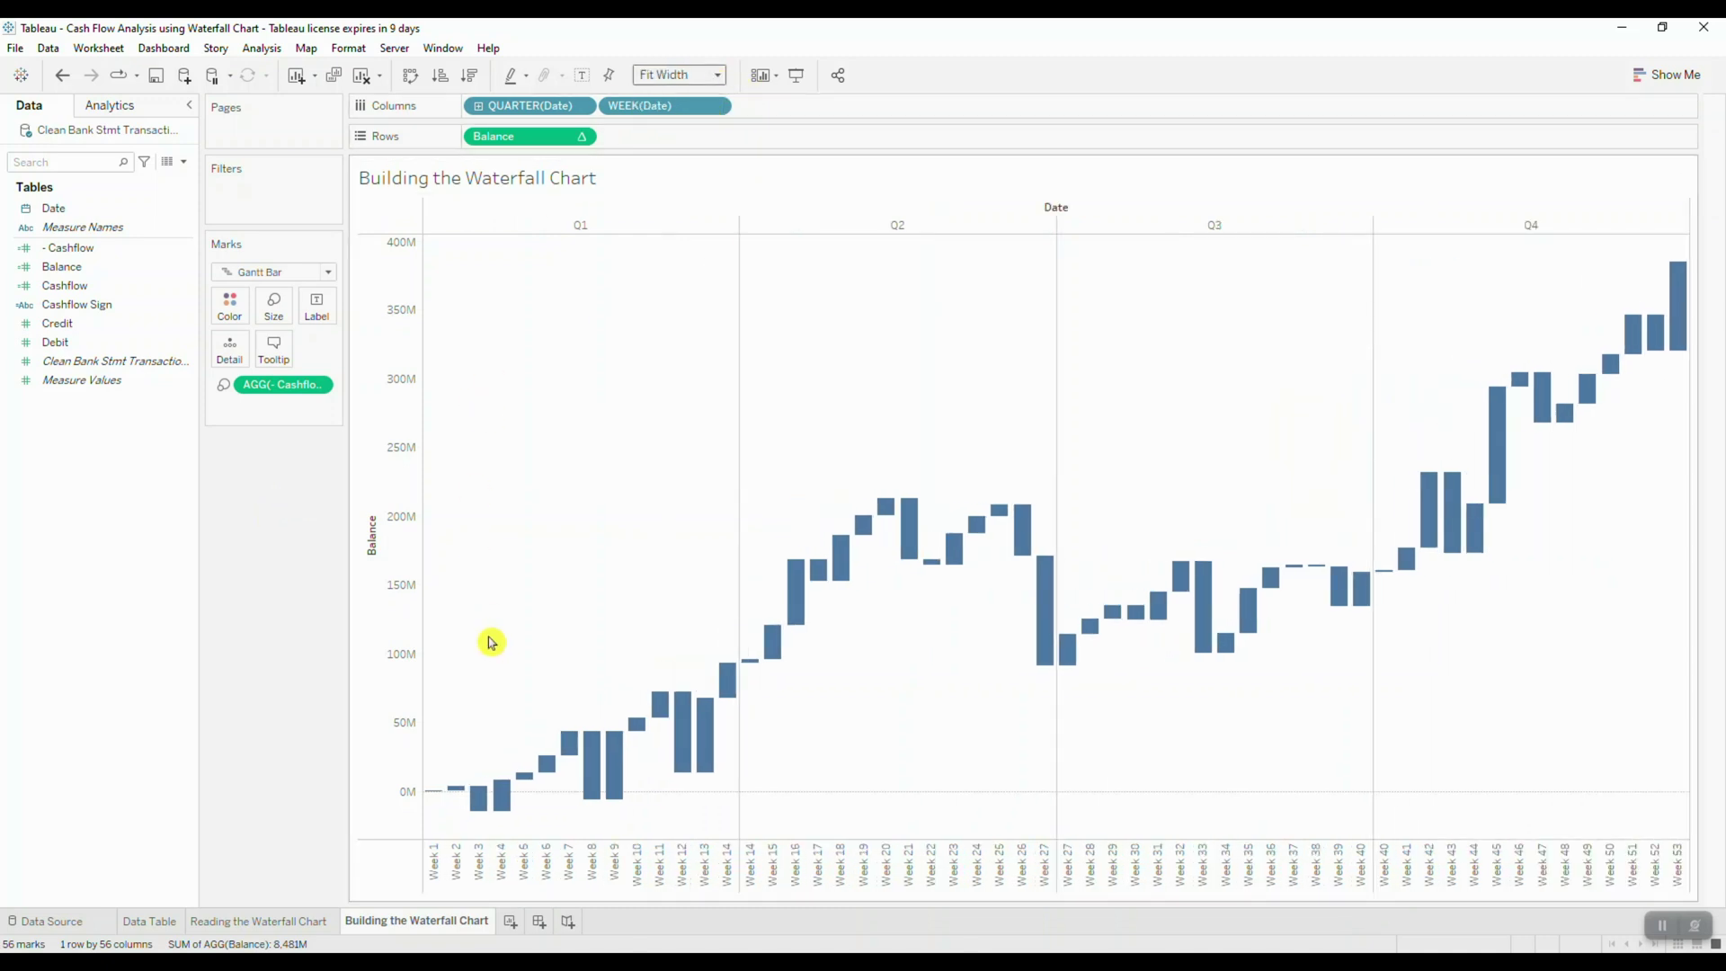
mouse_move(495, 803)
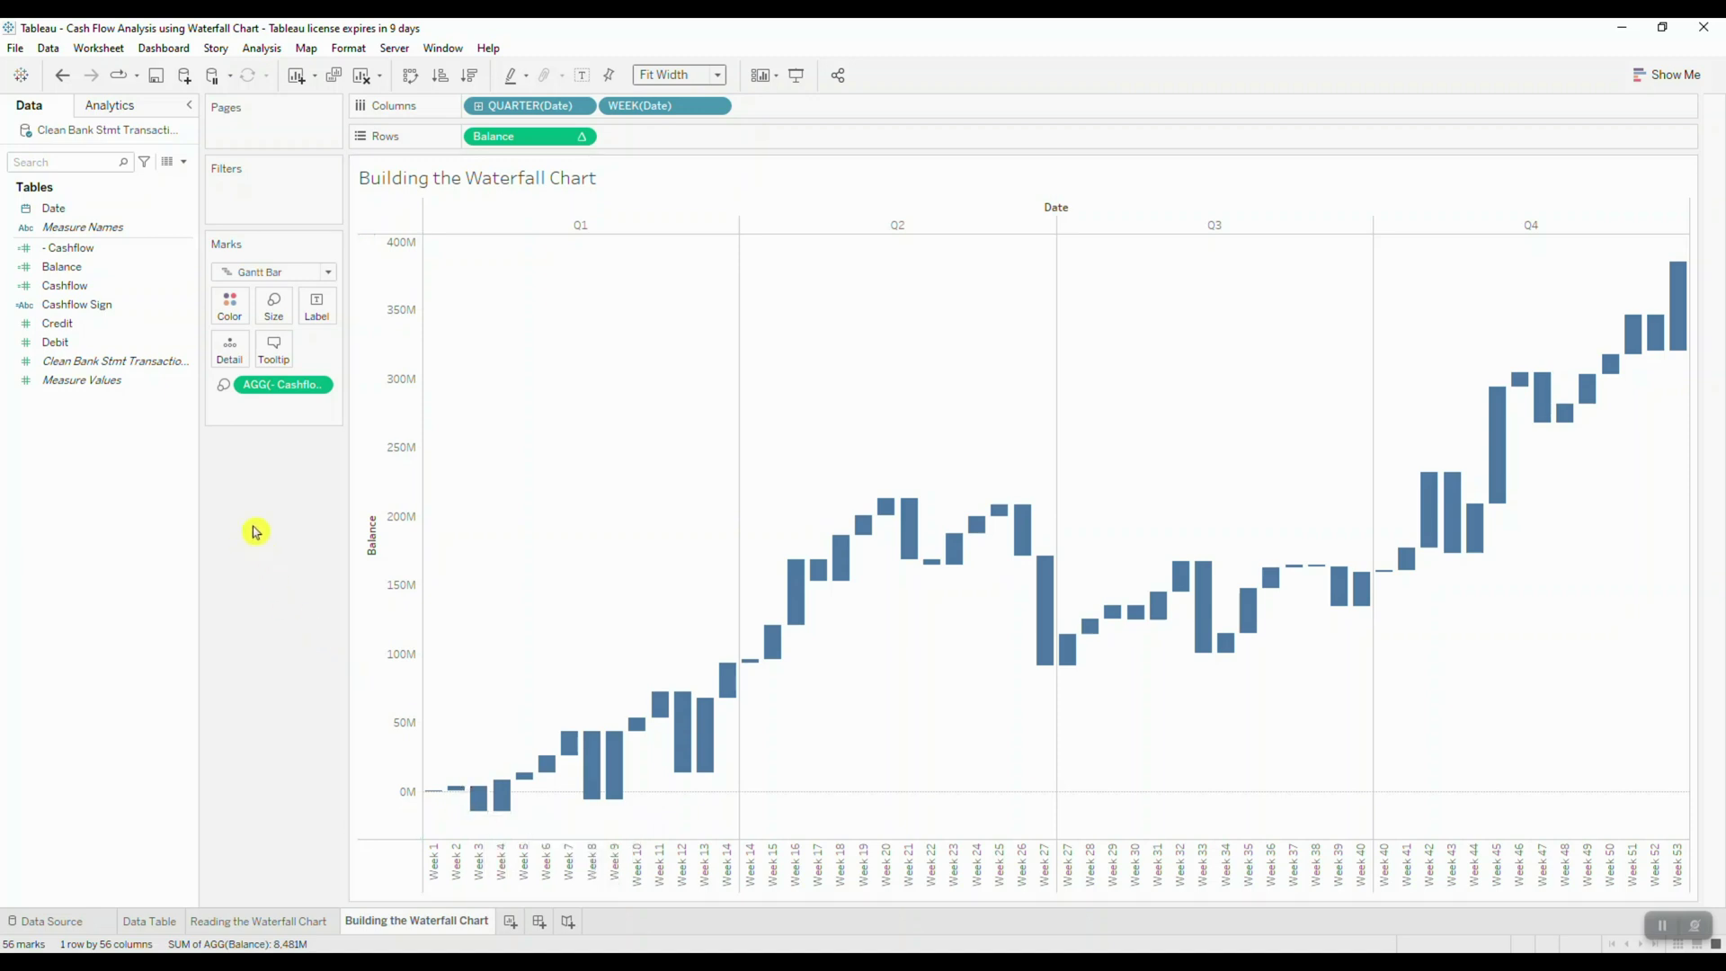
click(139, 306)
click(130, 293)
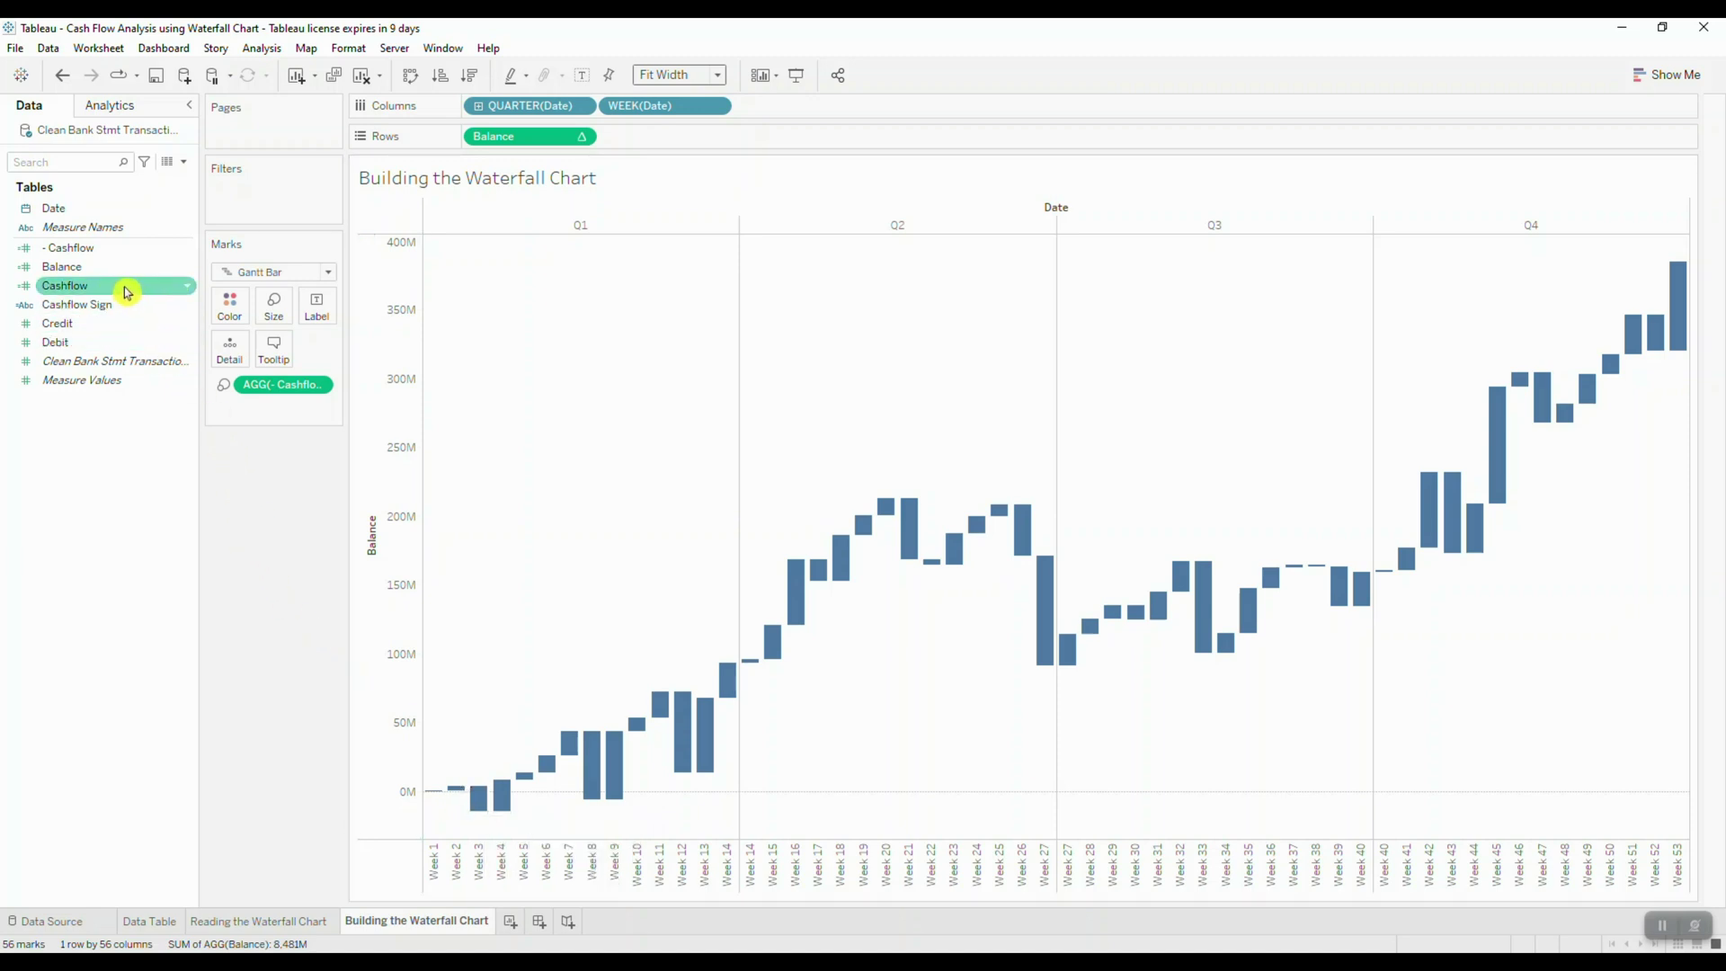
drag(126, 293, 254, 393)
click(229, 305)
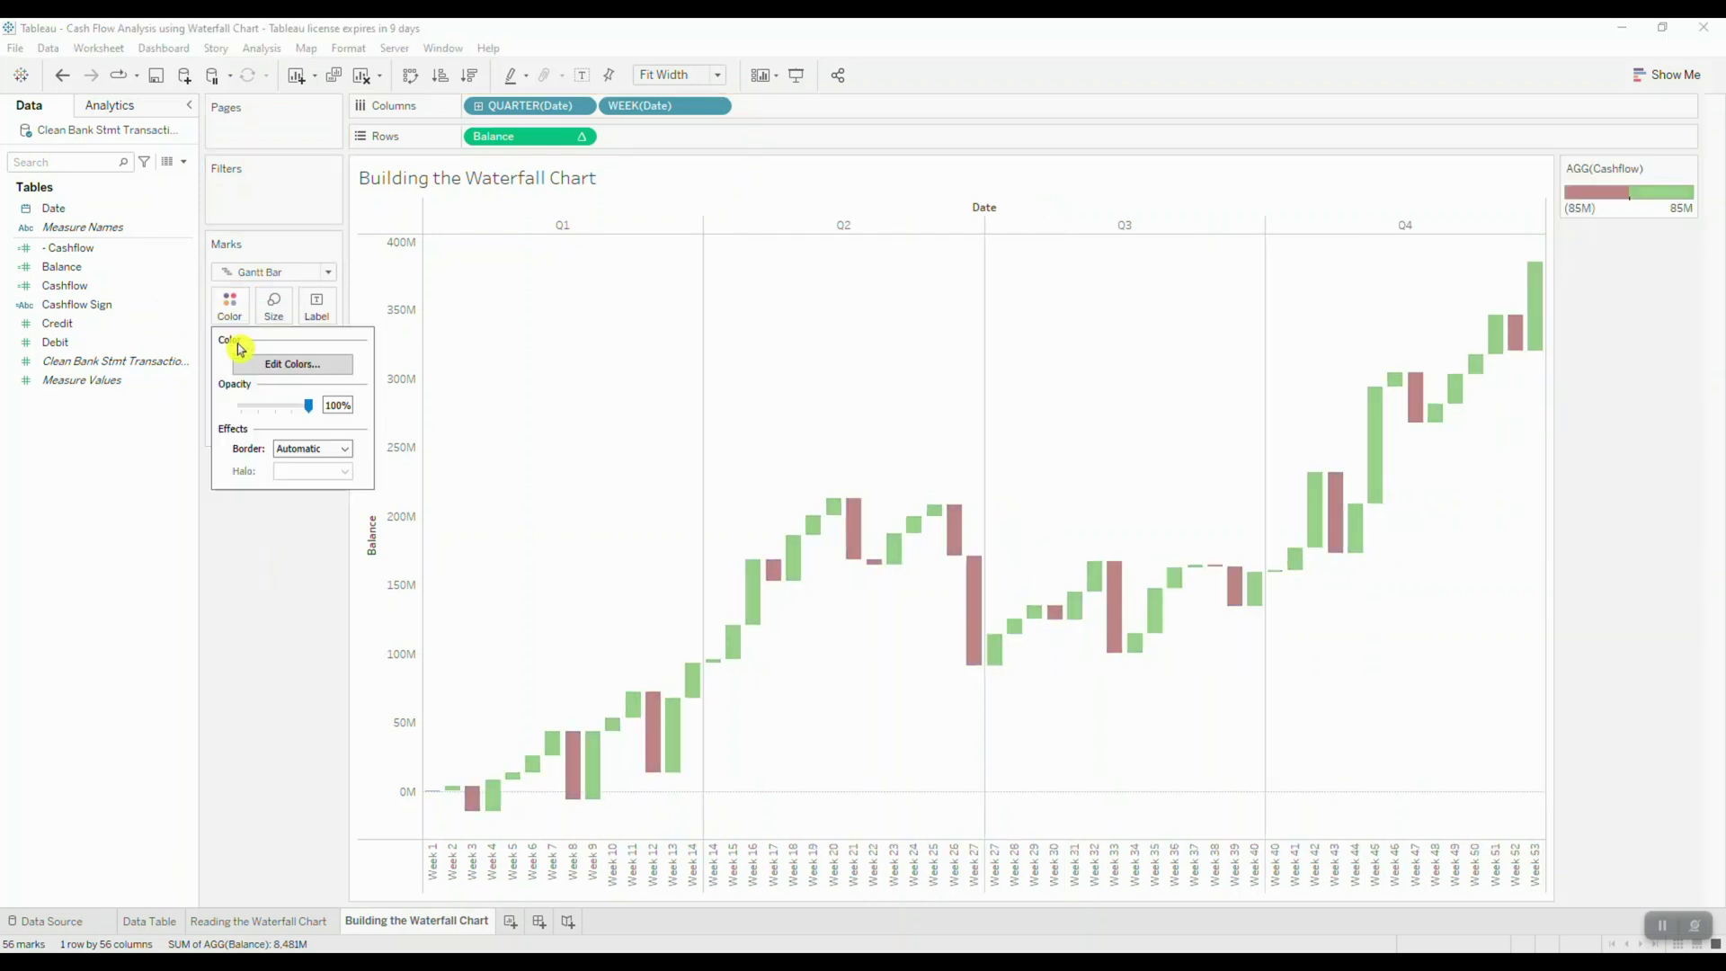
click(306, 364)
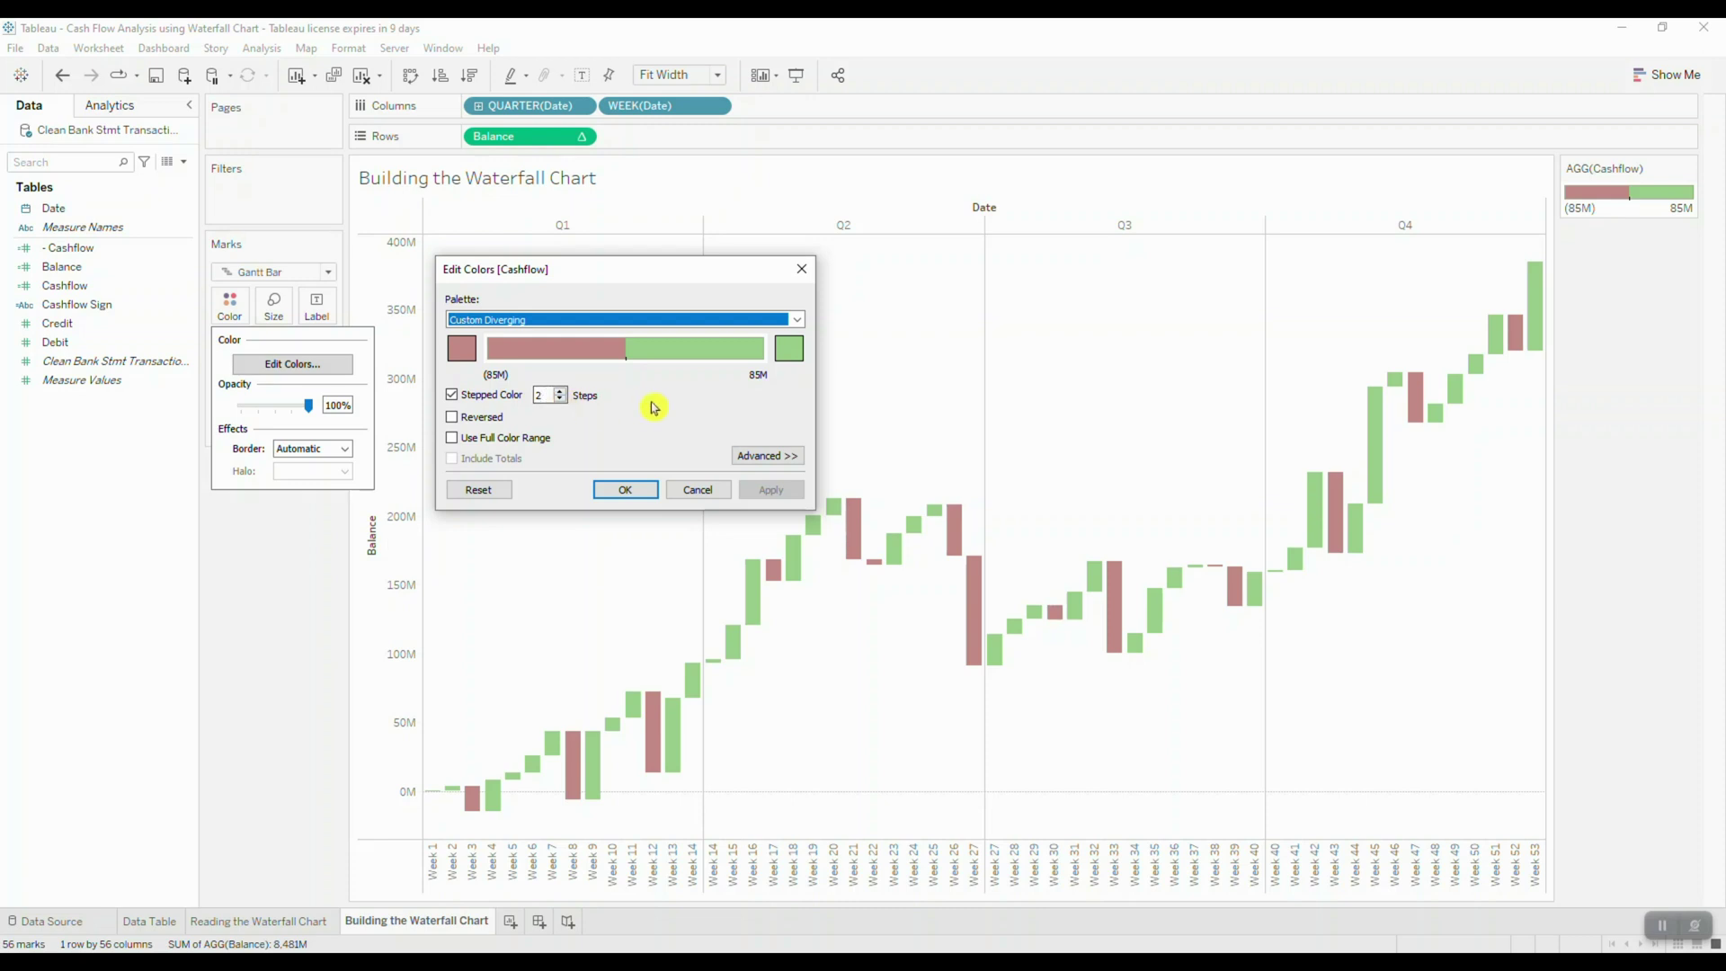
click(625, 489)
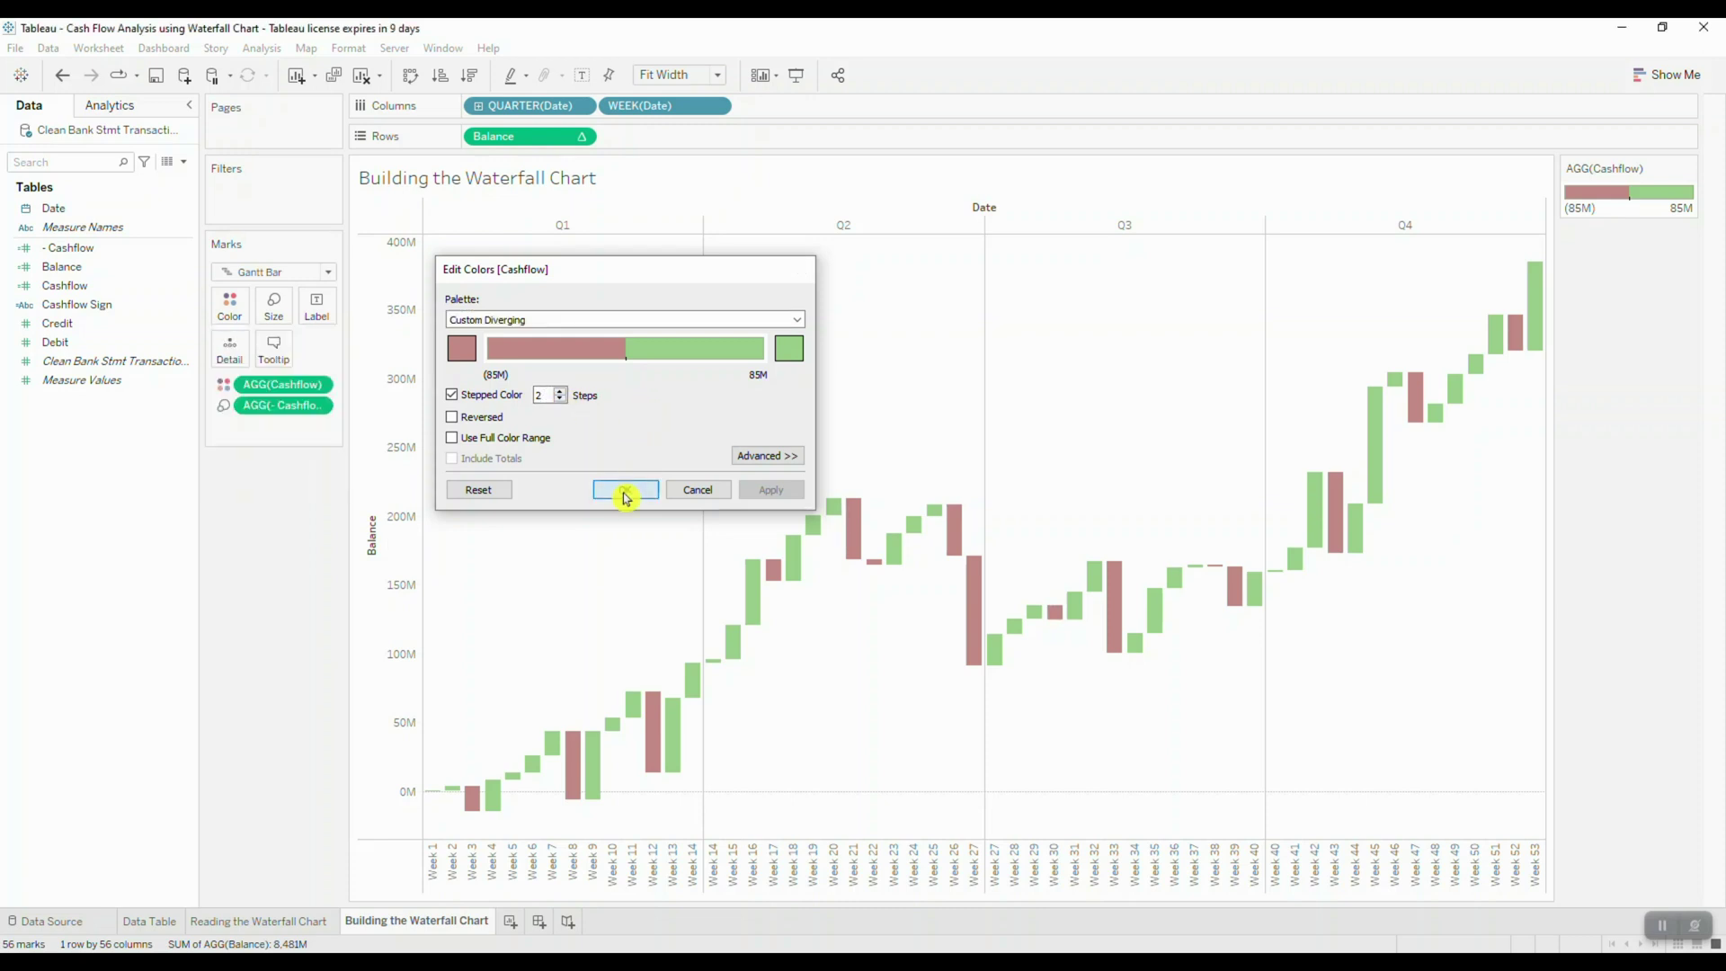
mouse_move(582, 772)
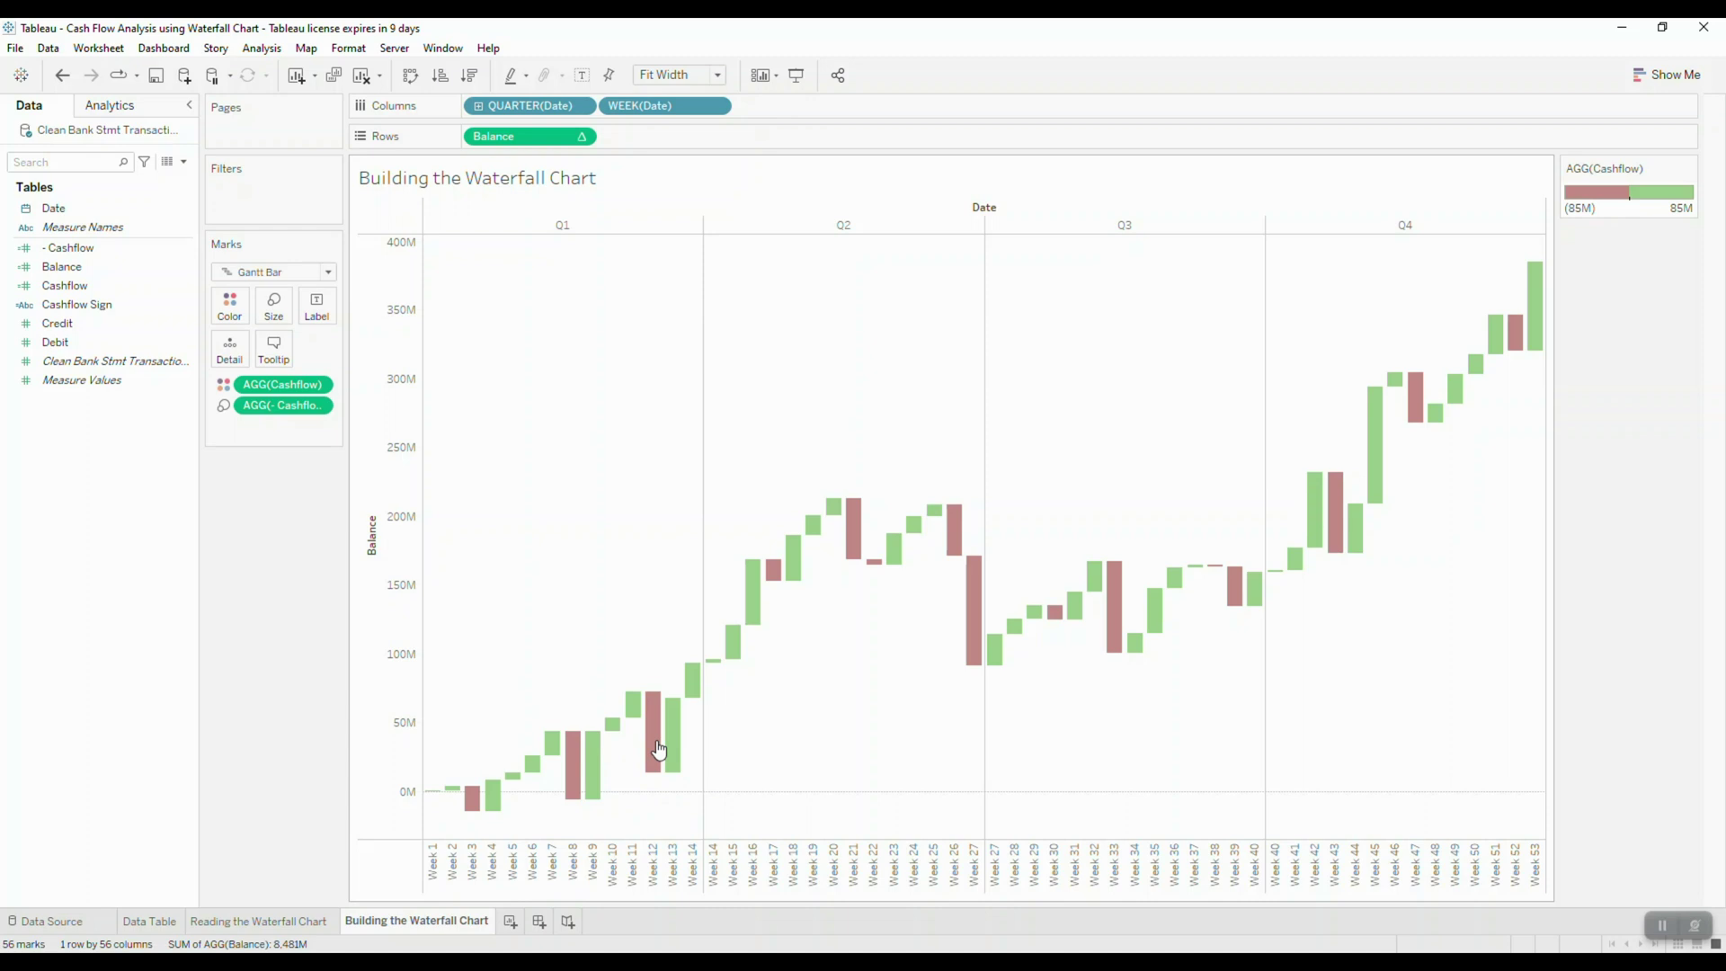
mouse_move(662, 748)
Step: View the finished DEBIT | CREDIT | SUBTOTAL waterfall on the Reading the Waterfall Chart sheet
click(290, 924)
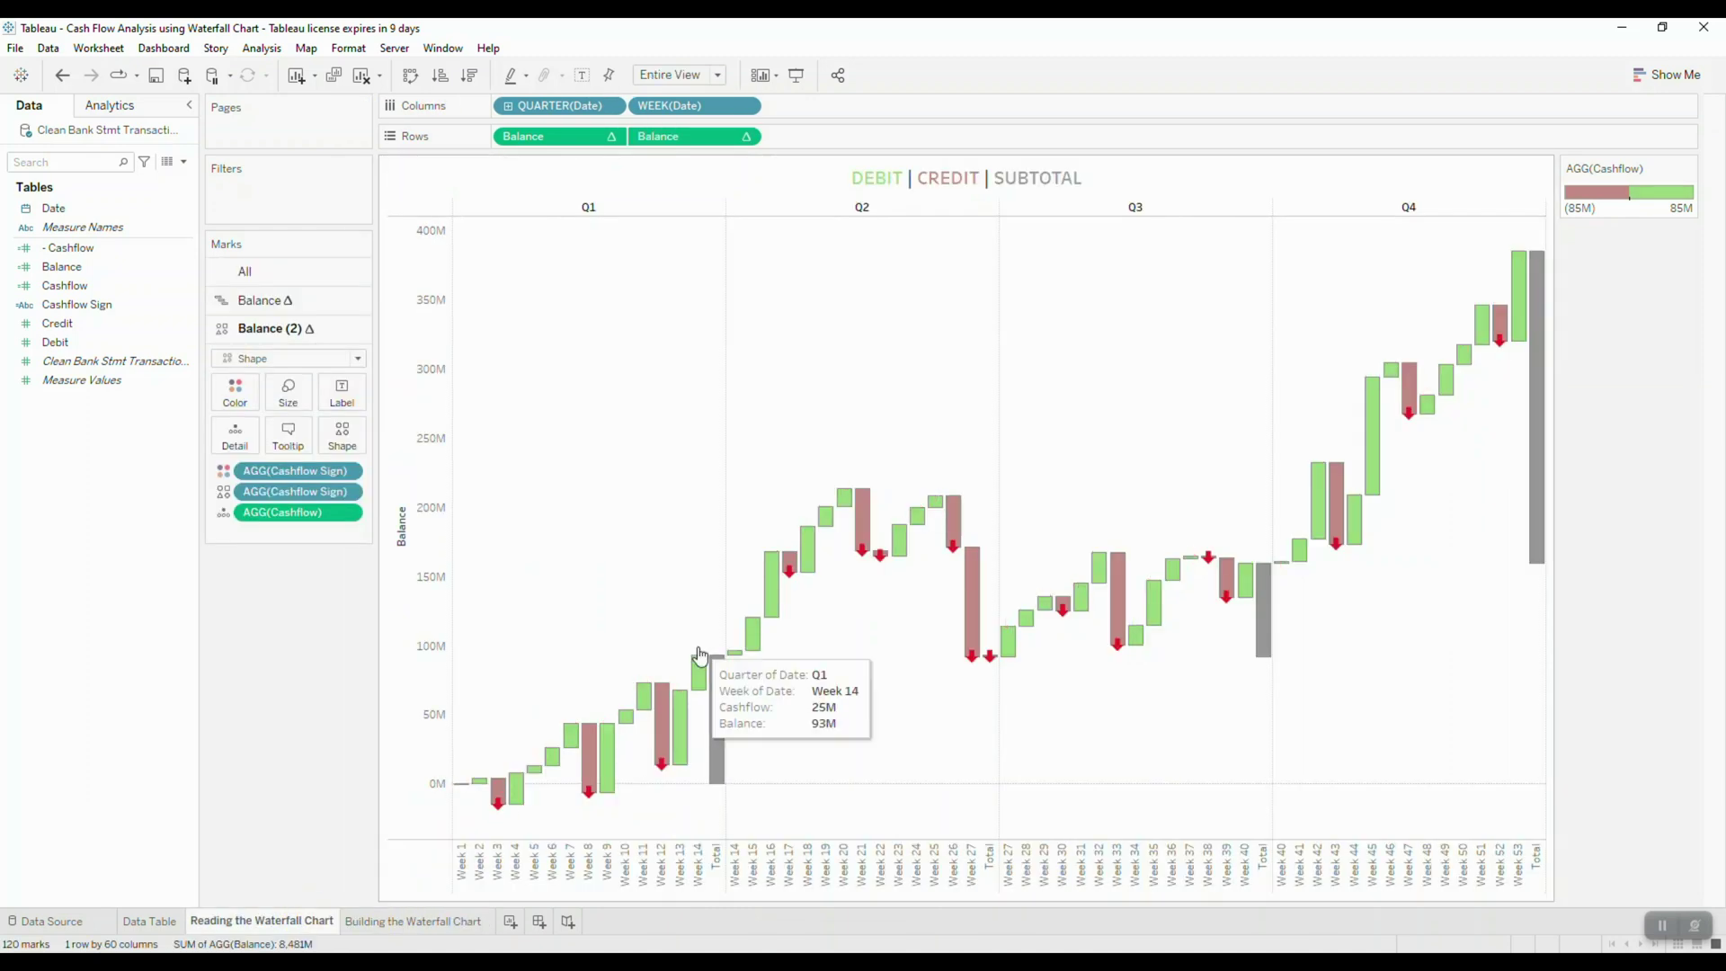
mouse_move(663, 771)
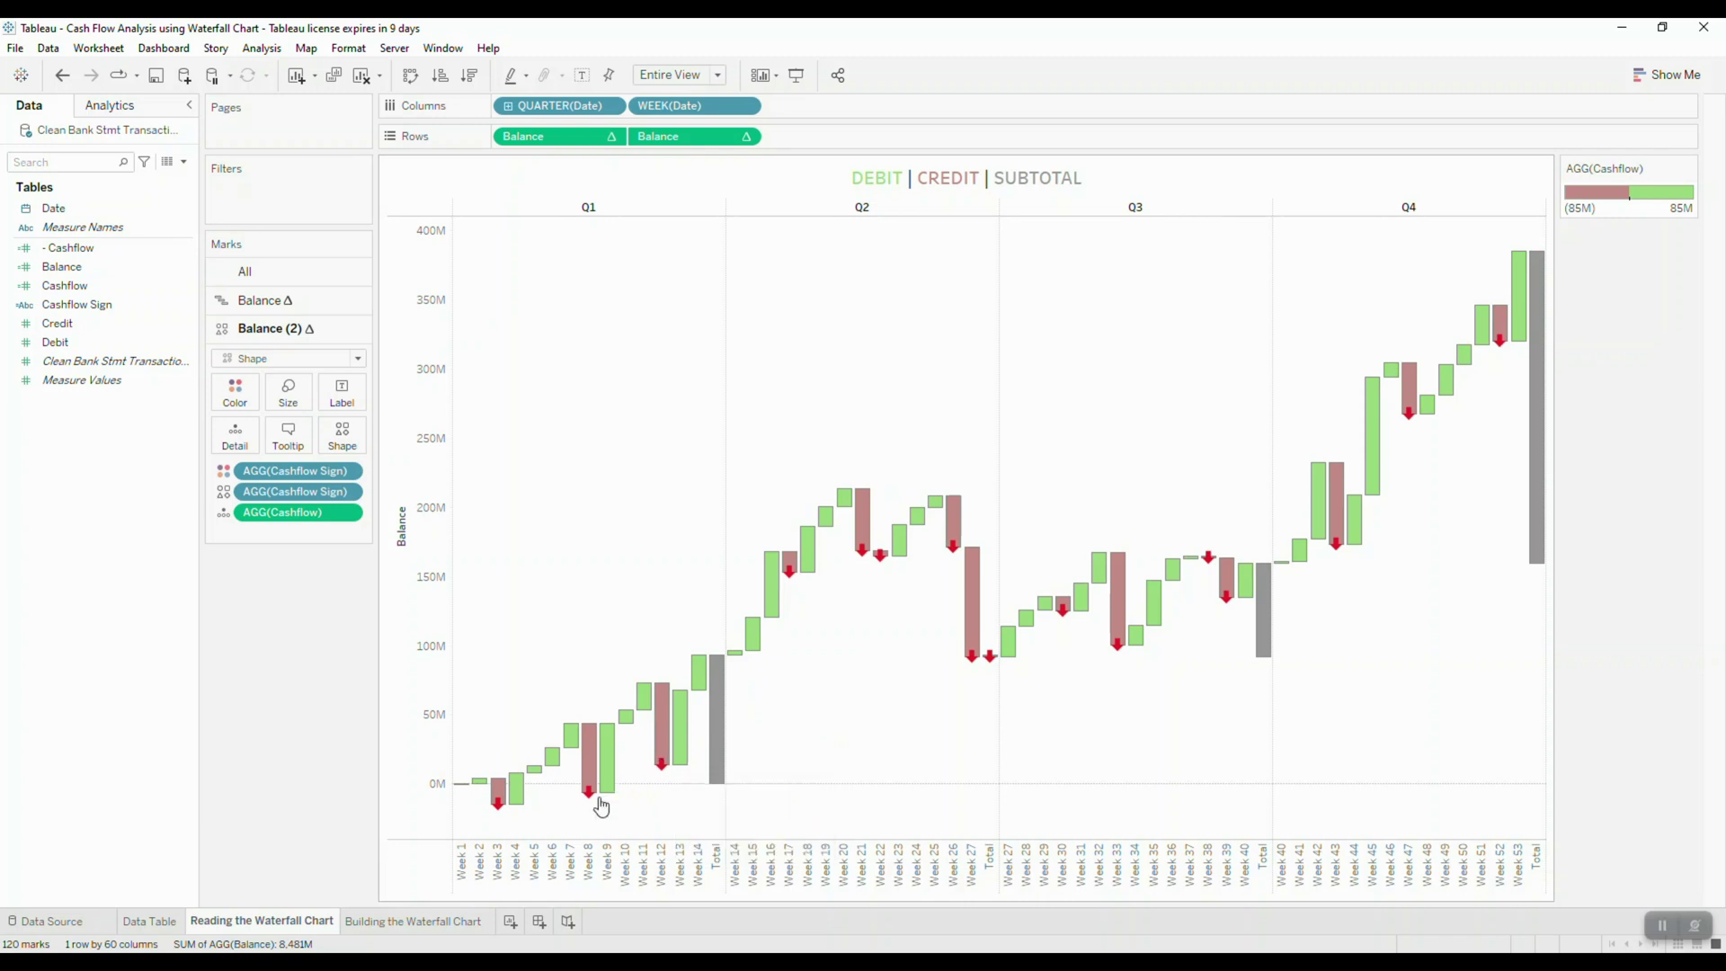
mouse_move(591, 803)
Step: On the Building sheet, duplicate Balance on Rows and overlay both copies on a dual axis
click(440, 921)
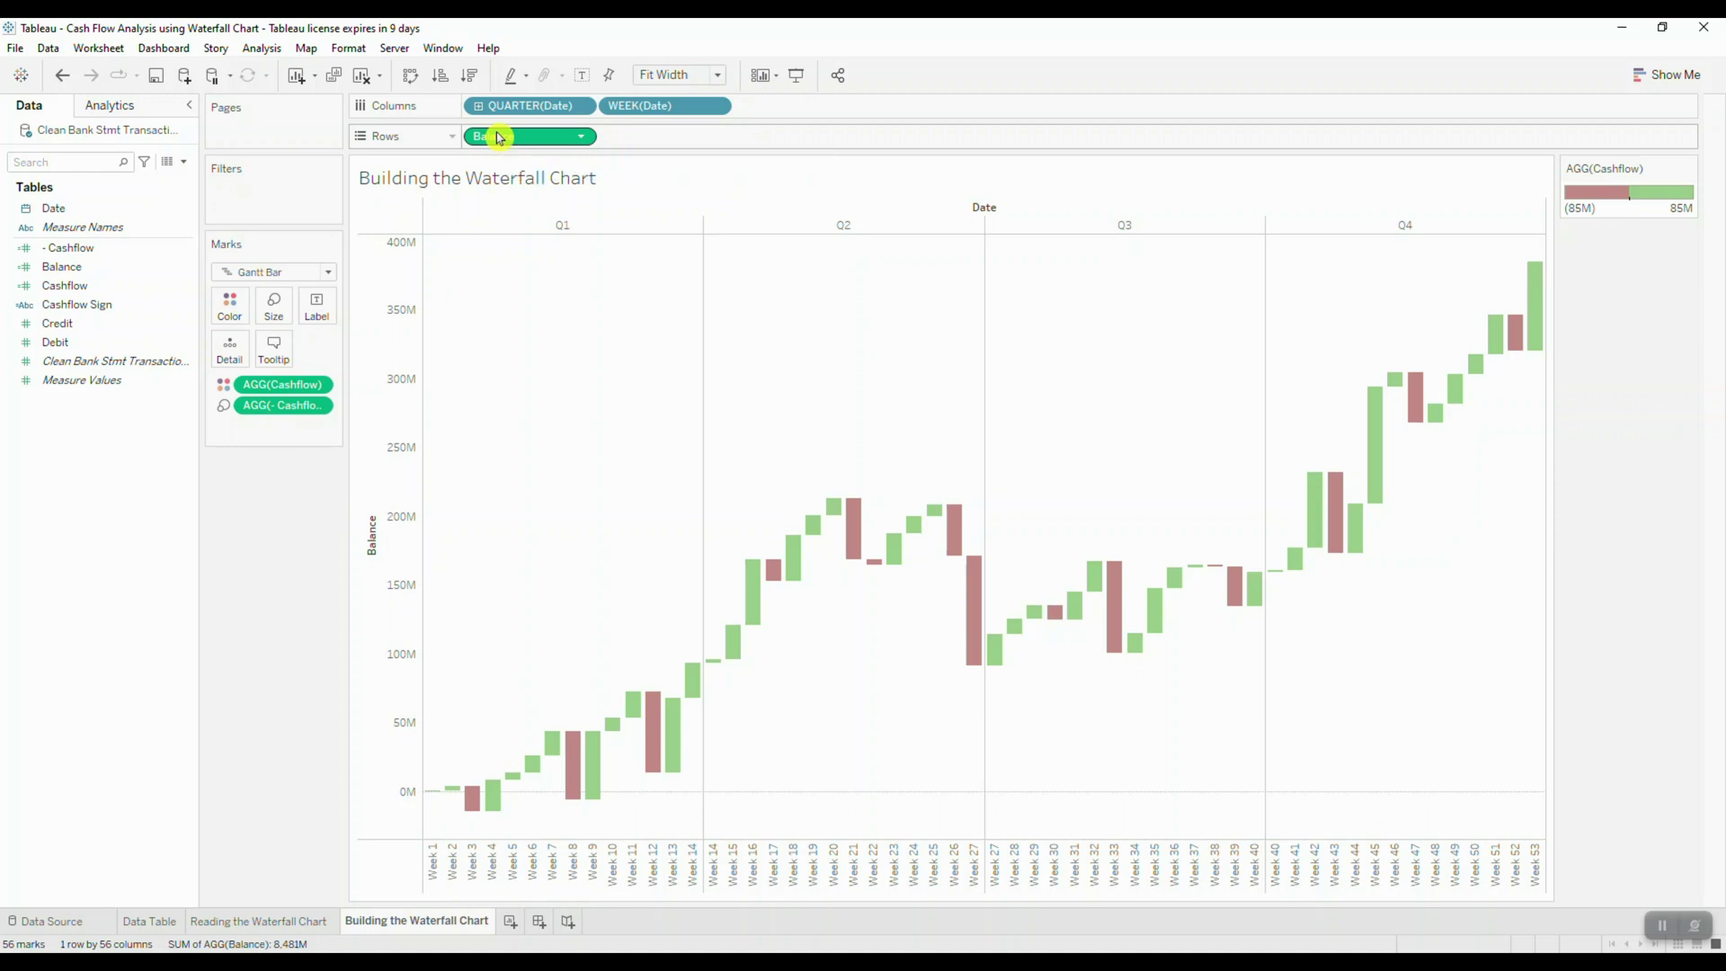
drag(493, 136, 742, 212)
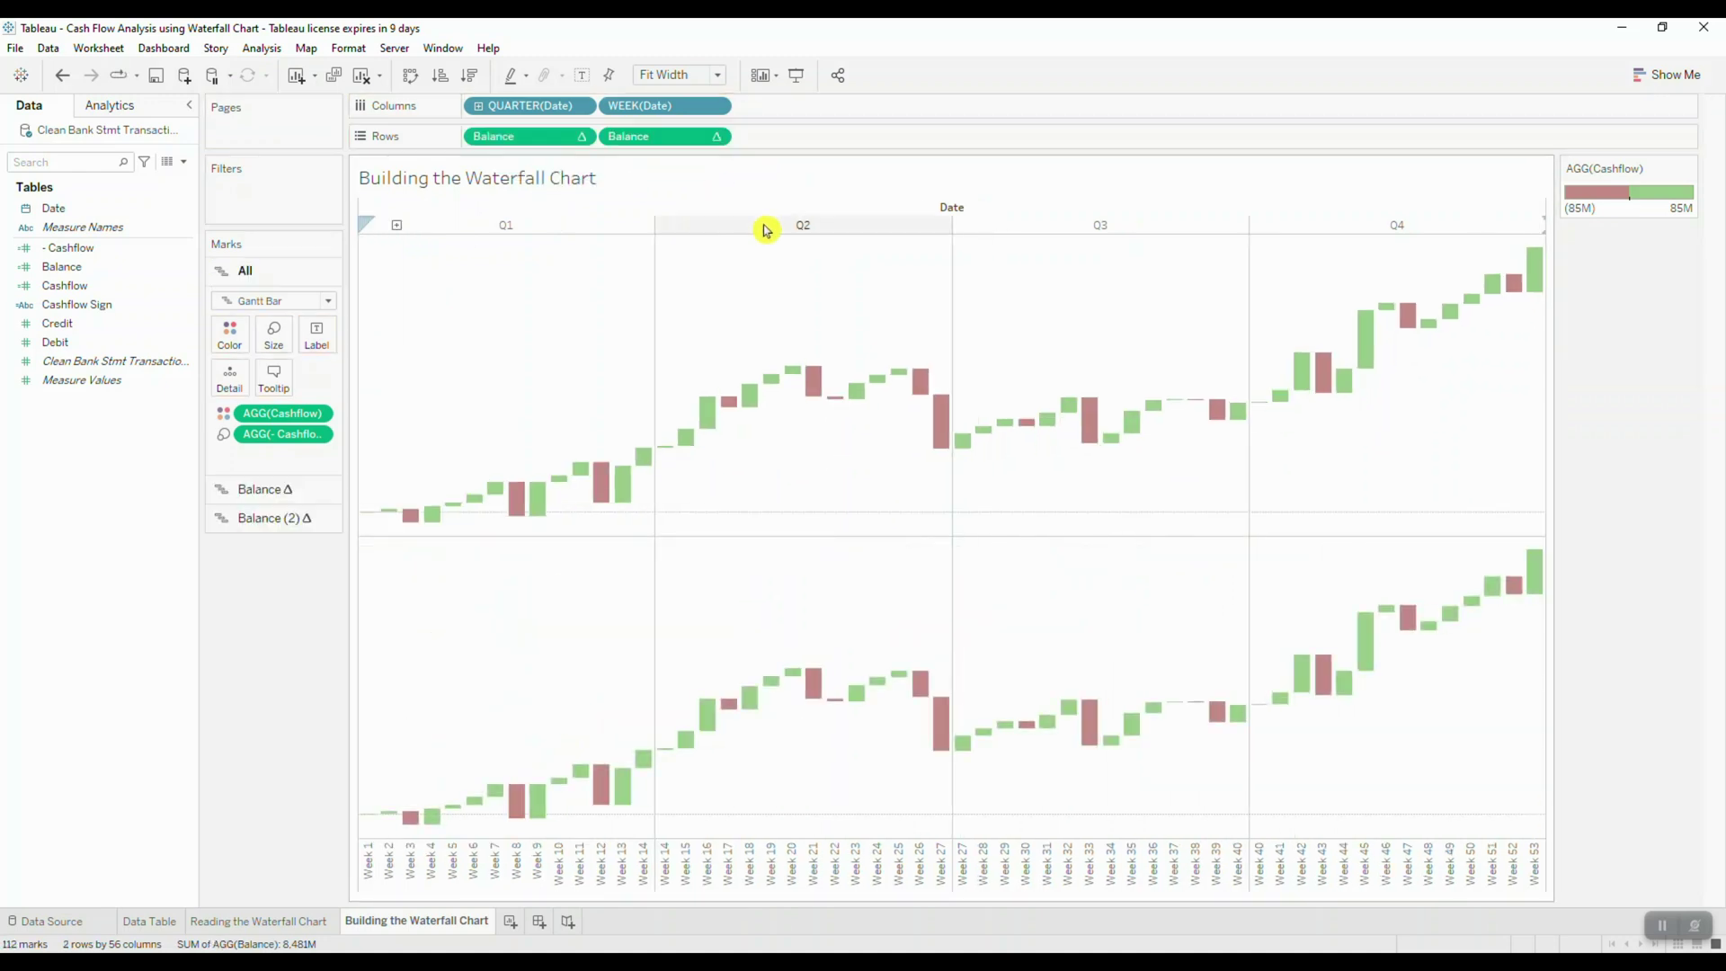
click(716, 138)
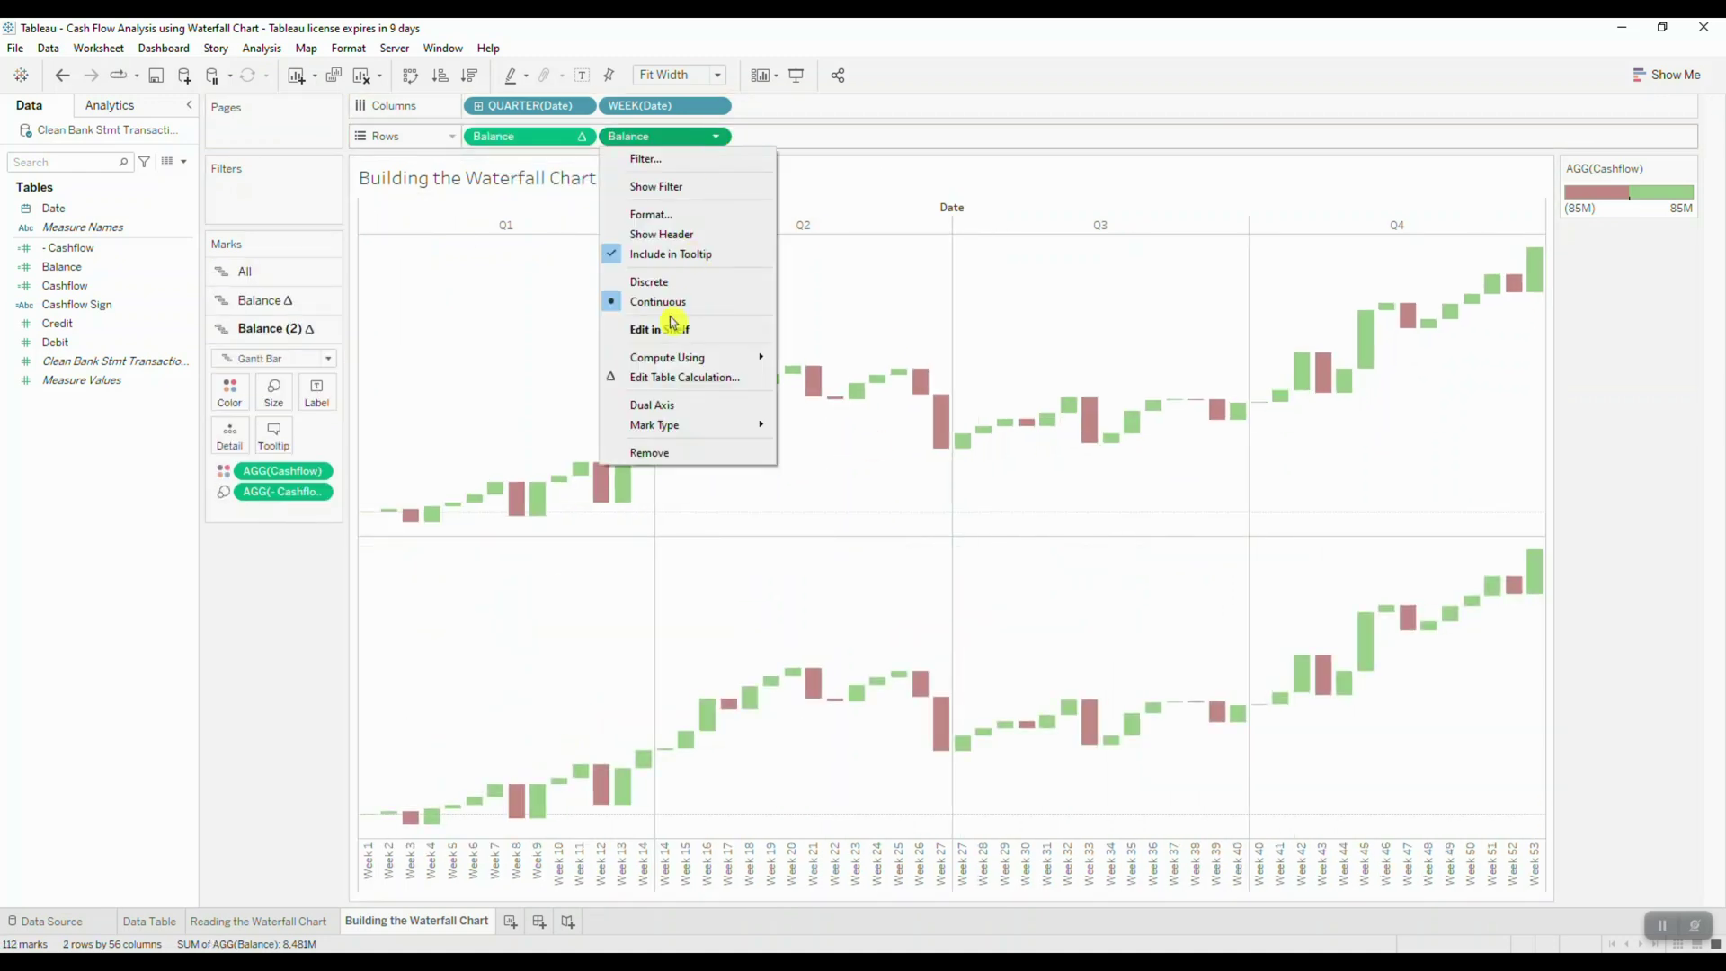
click(669, 405)
right_click(399, 308)
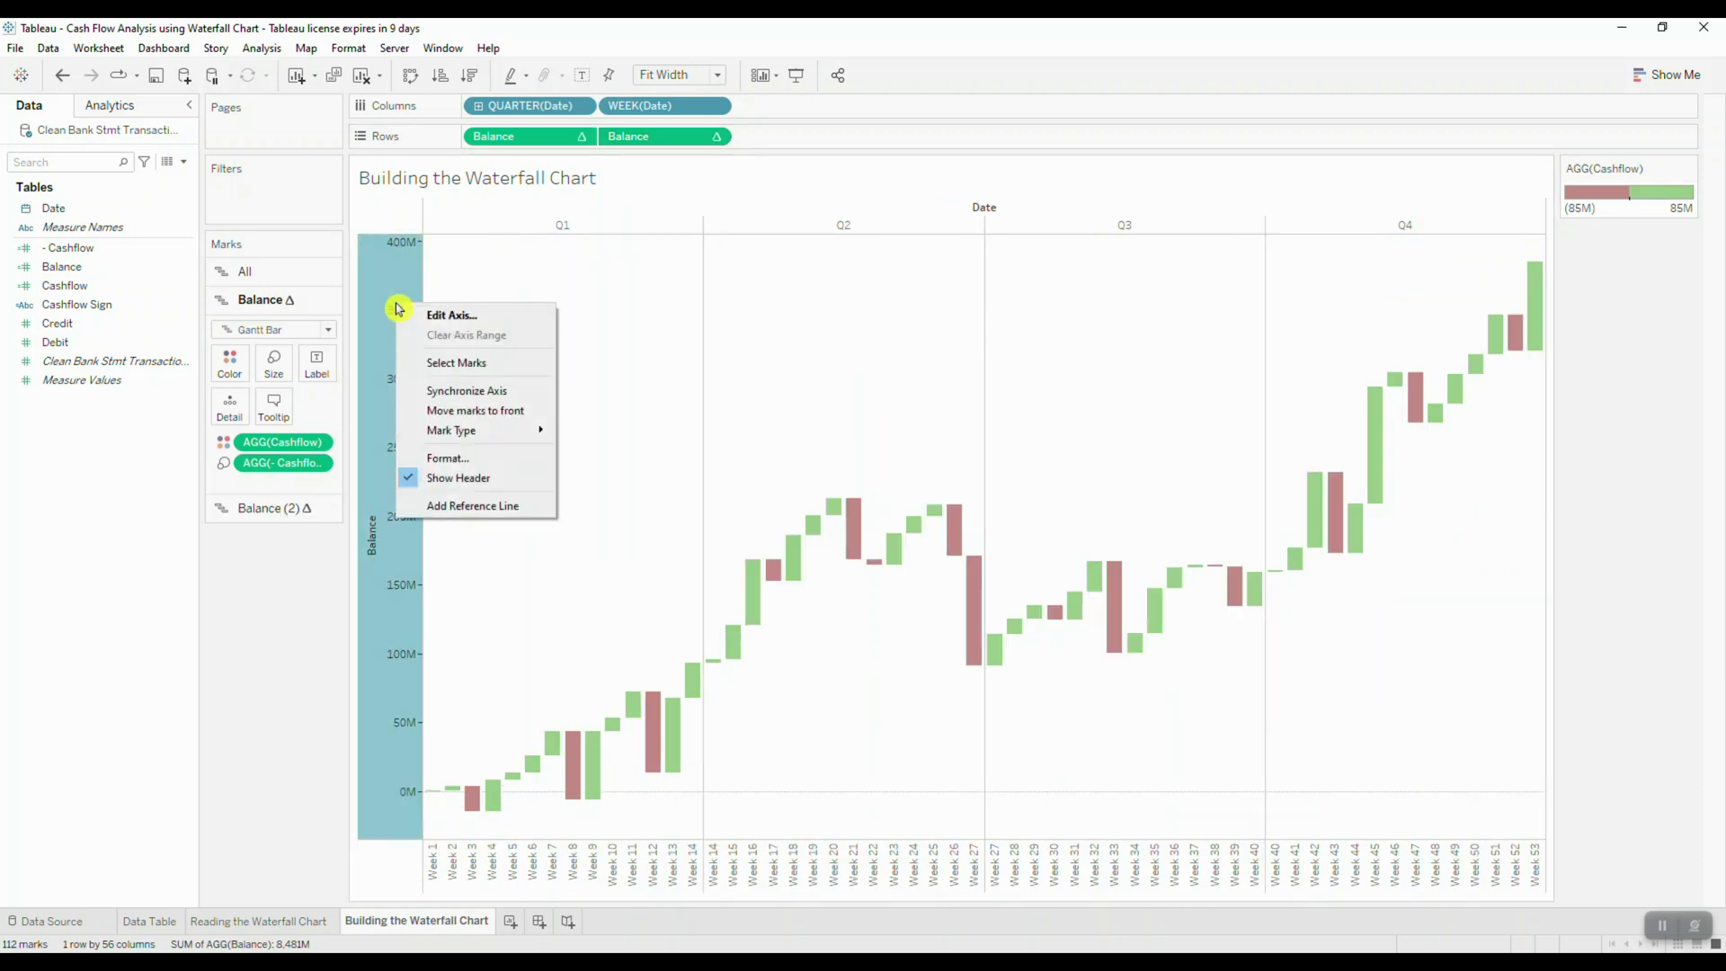
click(501, 393)
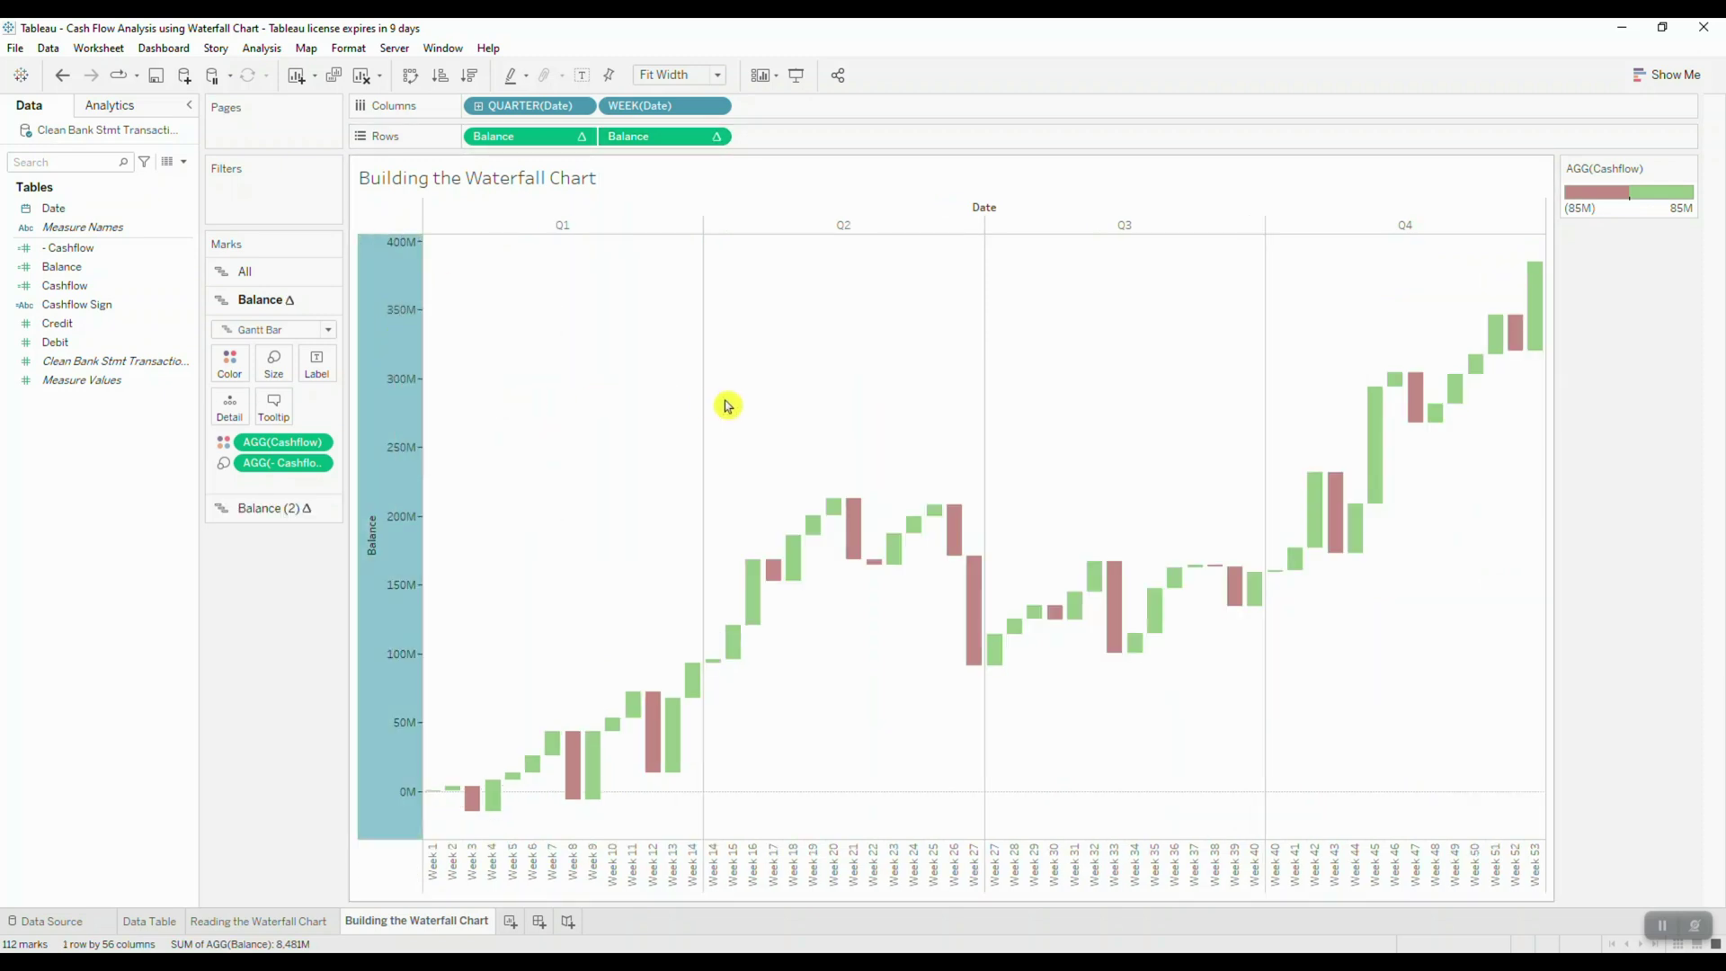
click(274, 511)
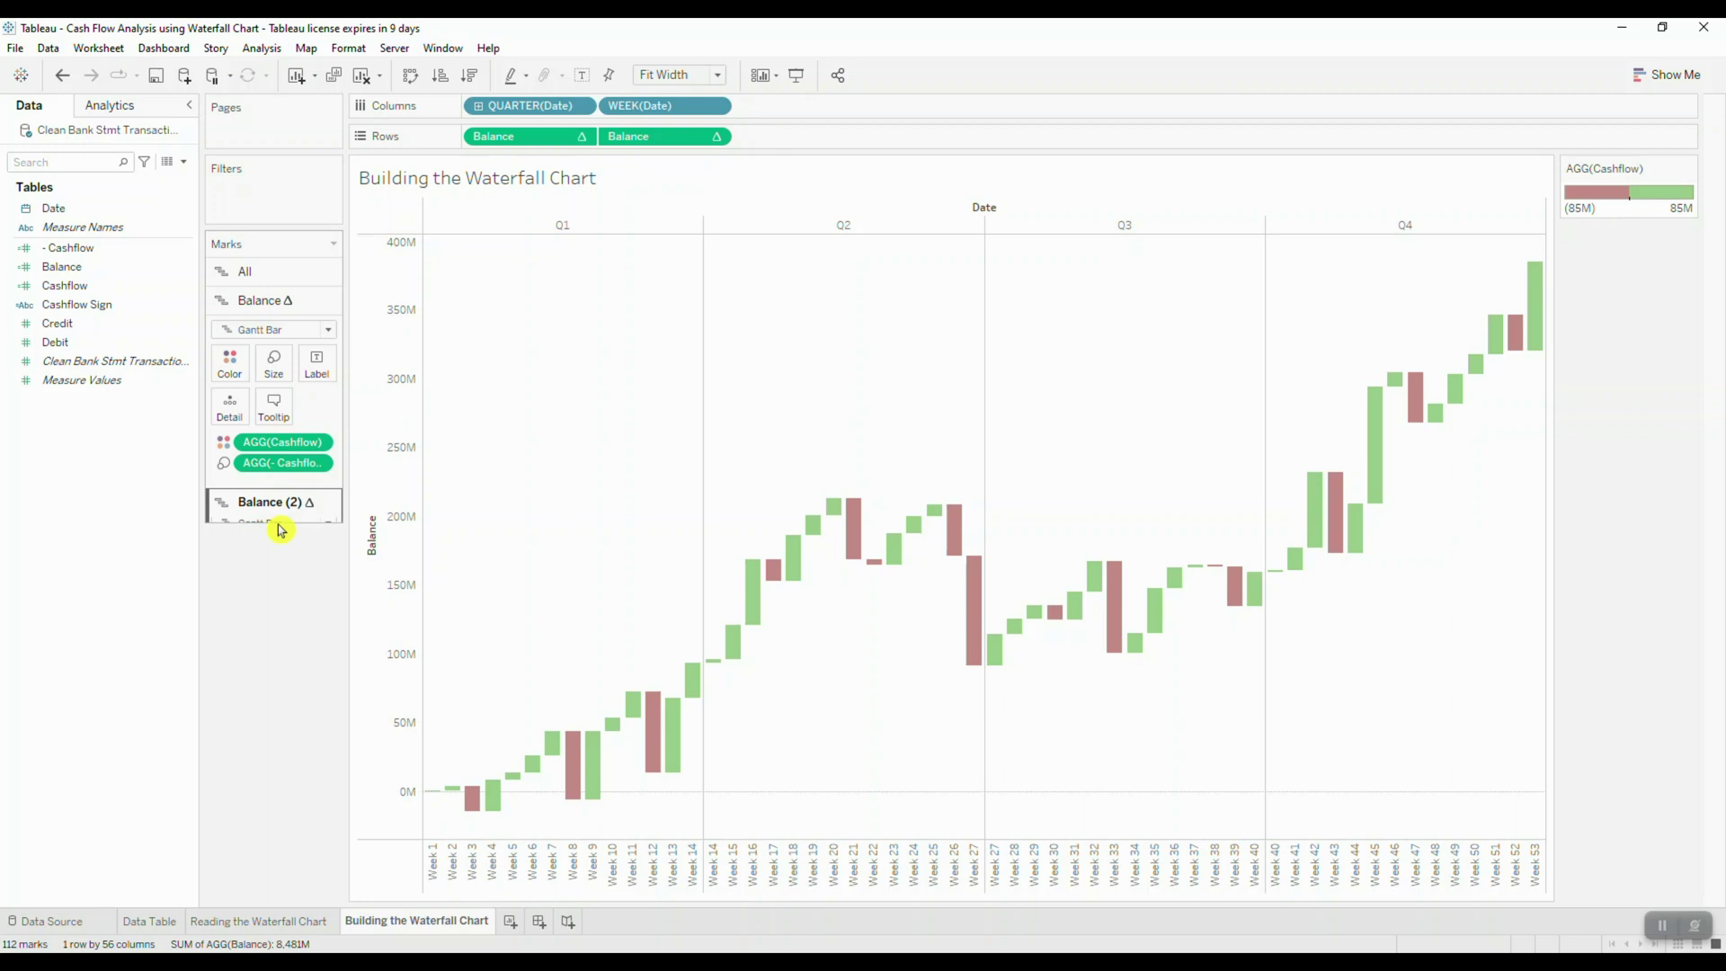
Step: Set the Balance (2) mark type to Shape with Cashflow Sign on Shape
click(327, 359)
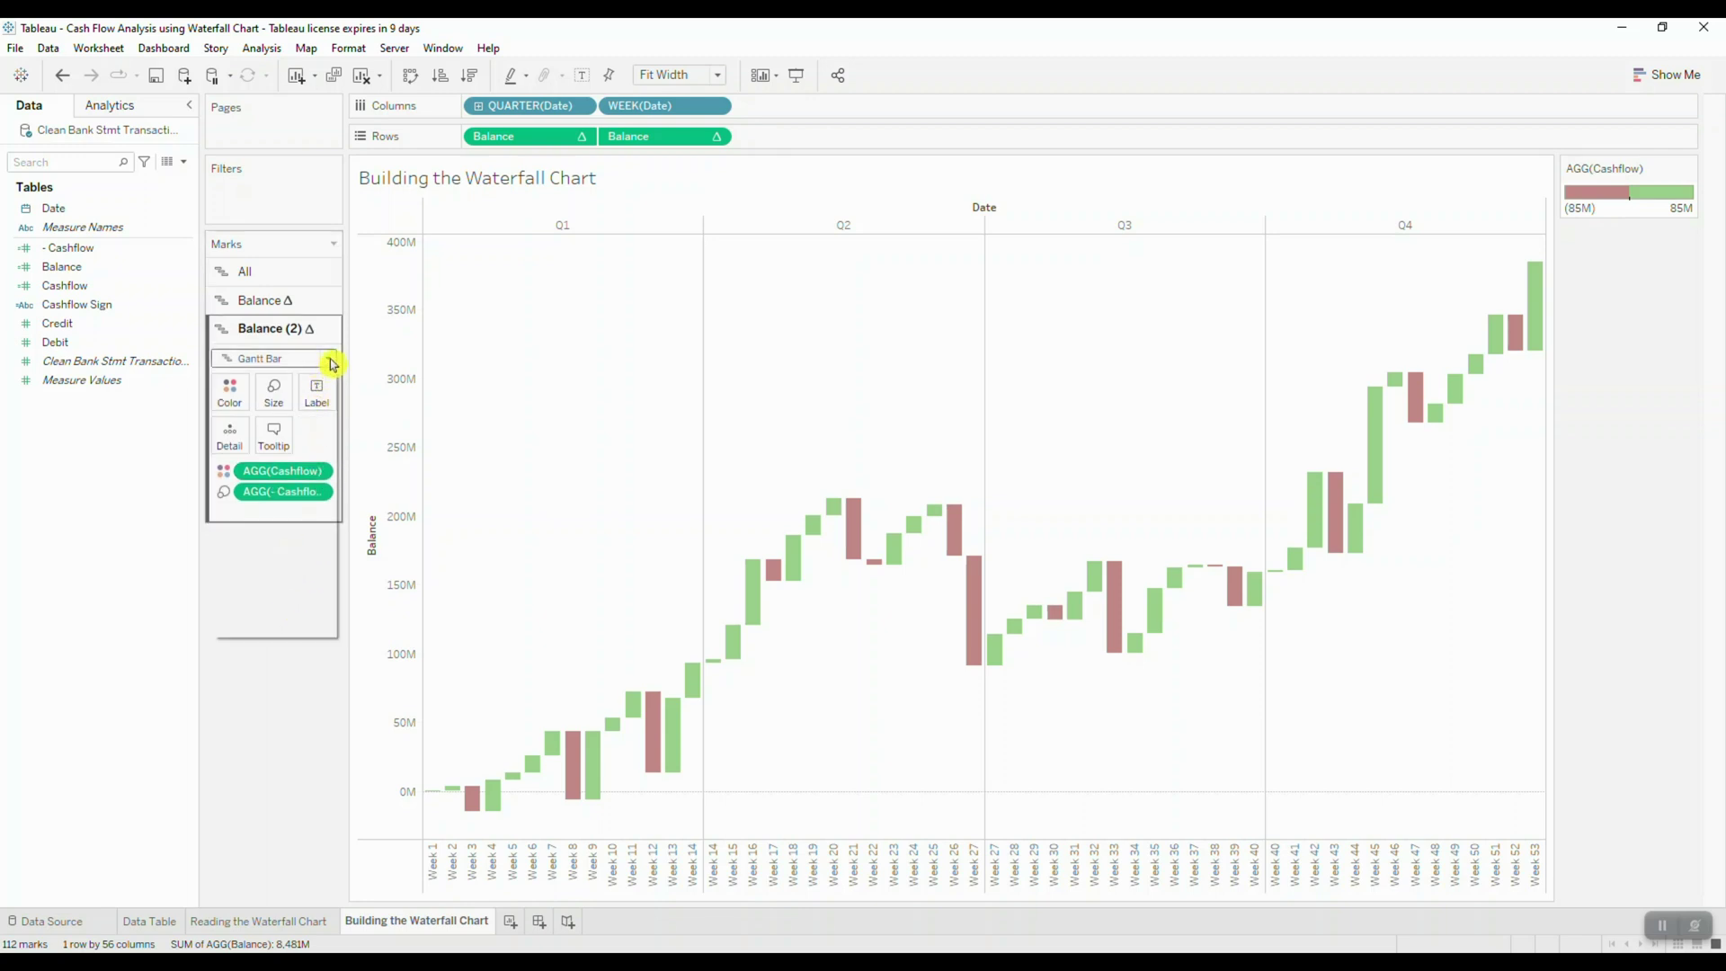
click(253, 502)
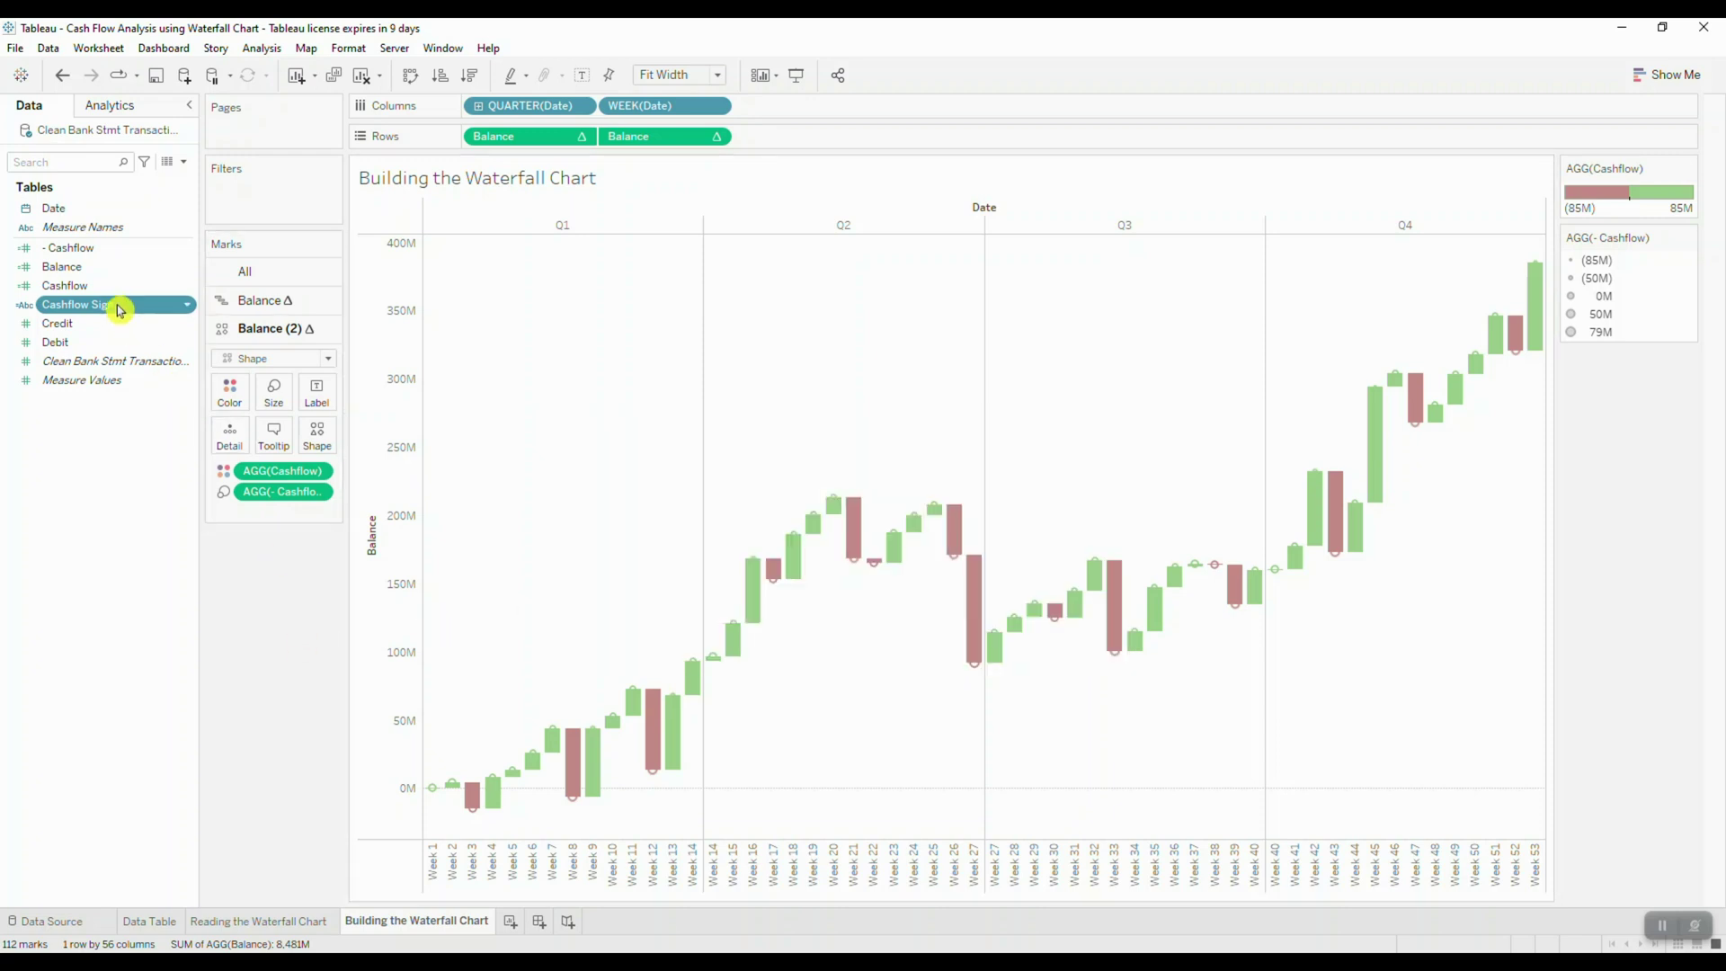
drag(123, 306, 317, 436)
Step: Assign the black down arrow to Negative and a blank custom shape to Positive
click(318, 436)
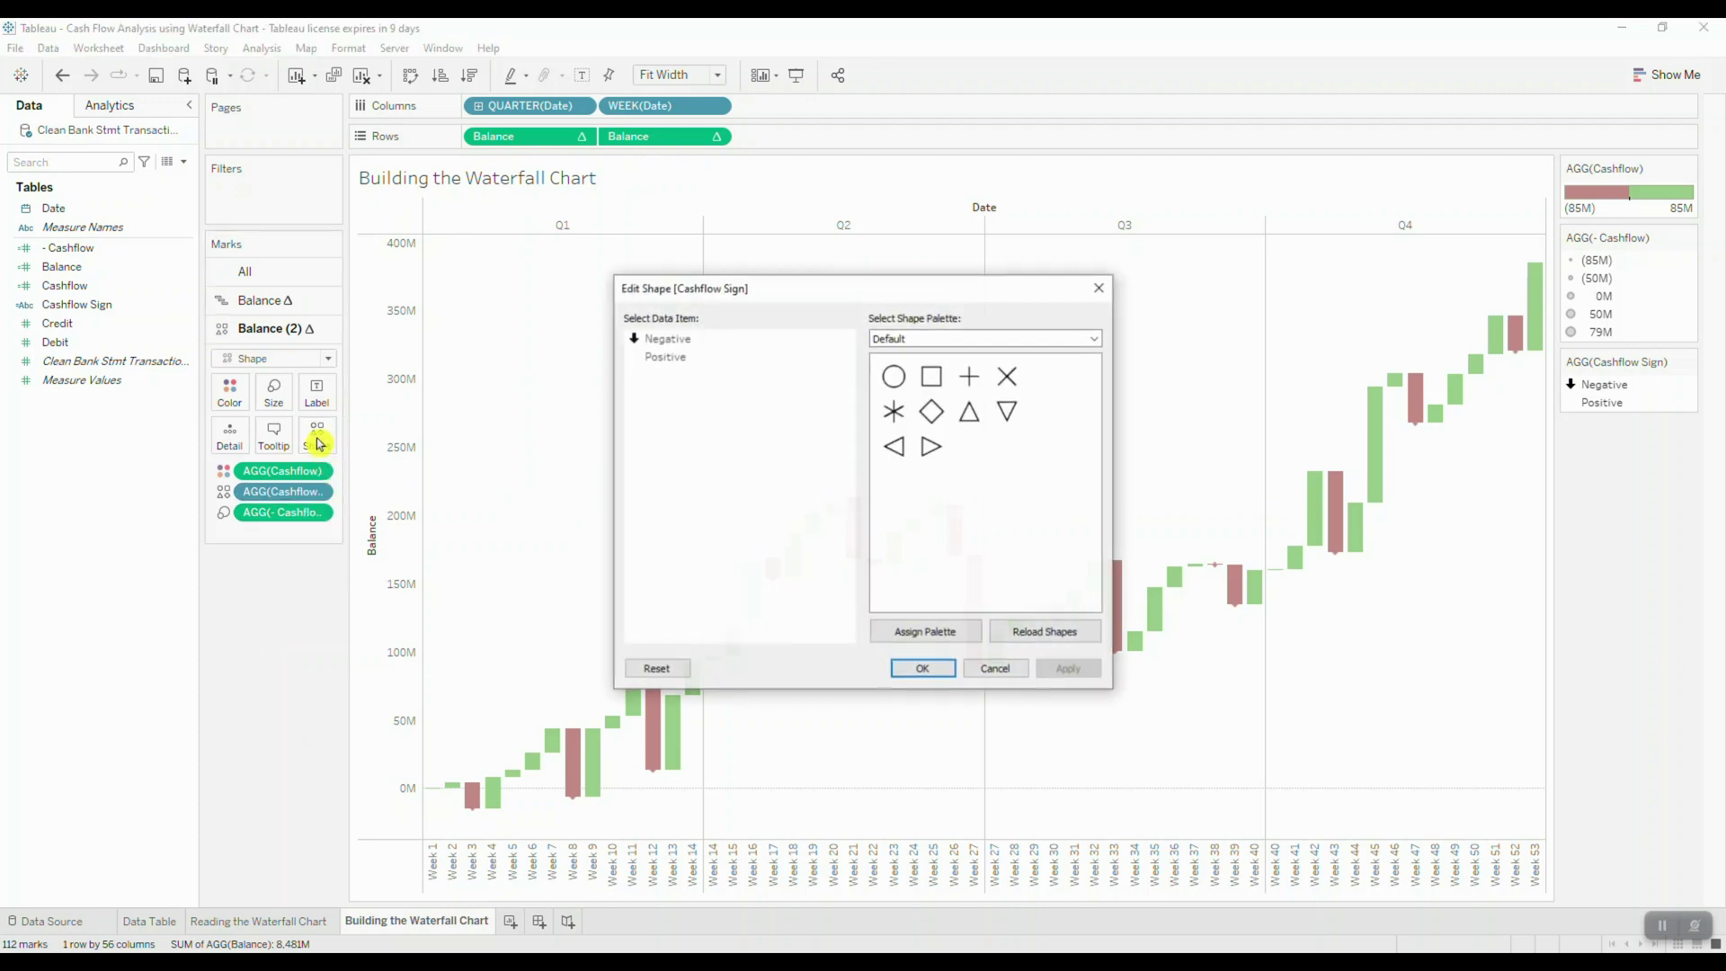
click(1094, 339)
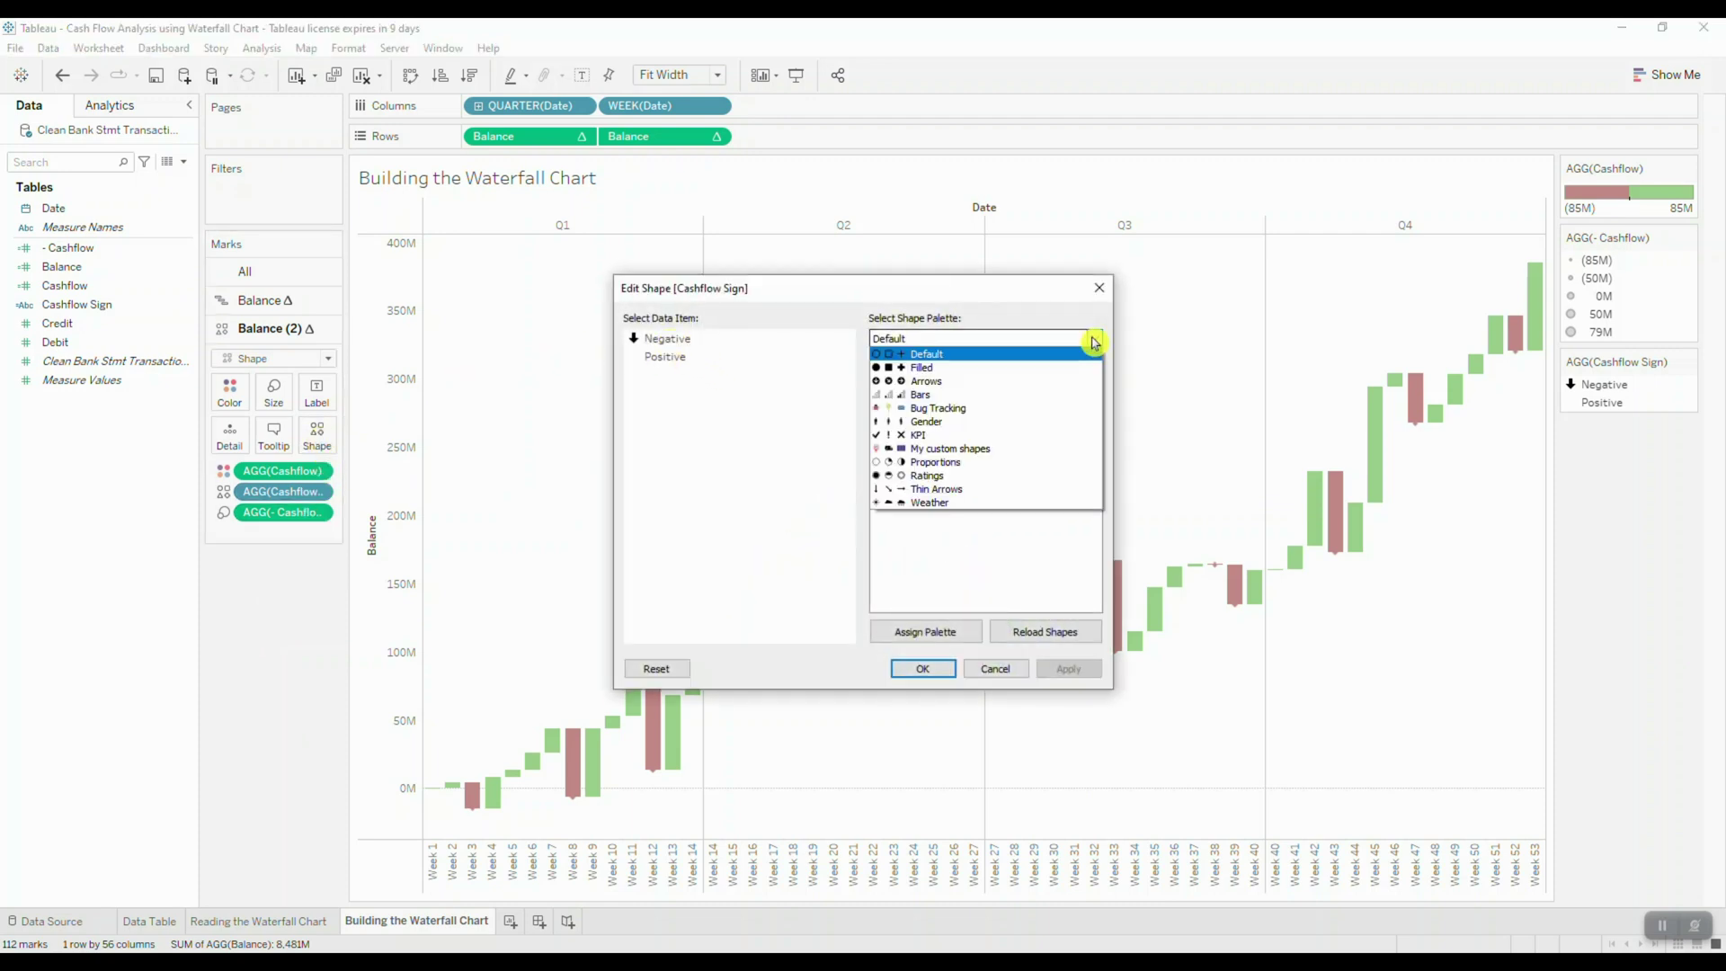
click(1074, 381)
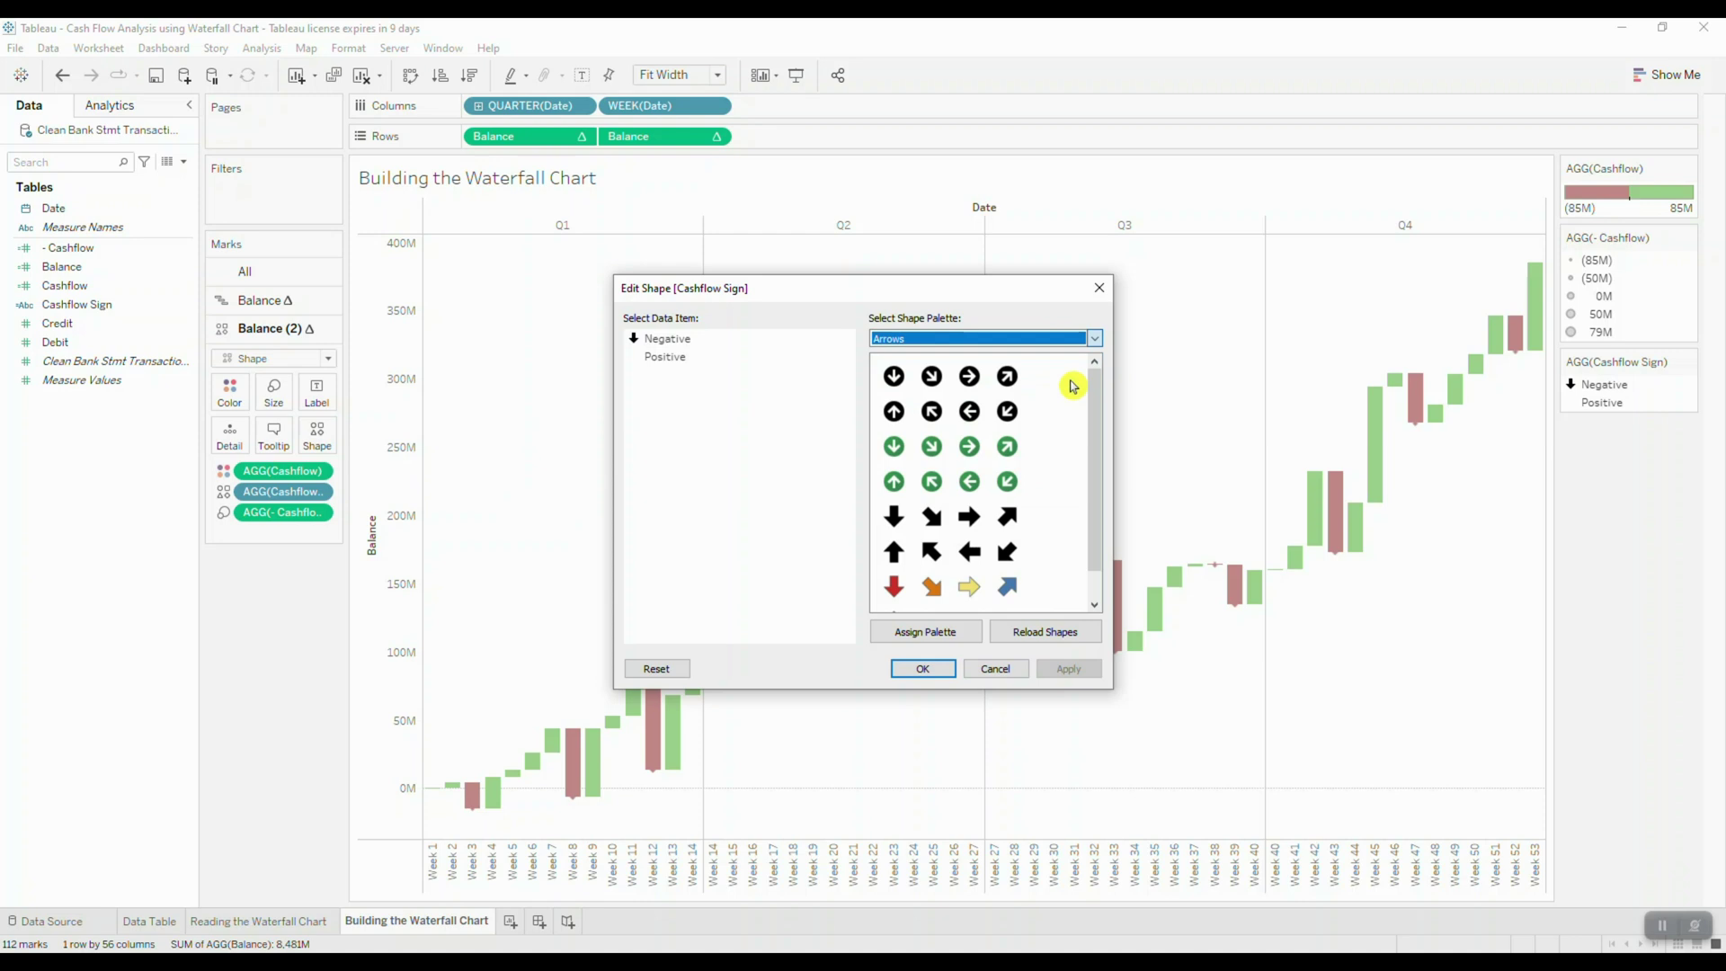
click(893, 490)
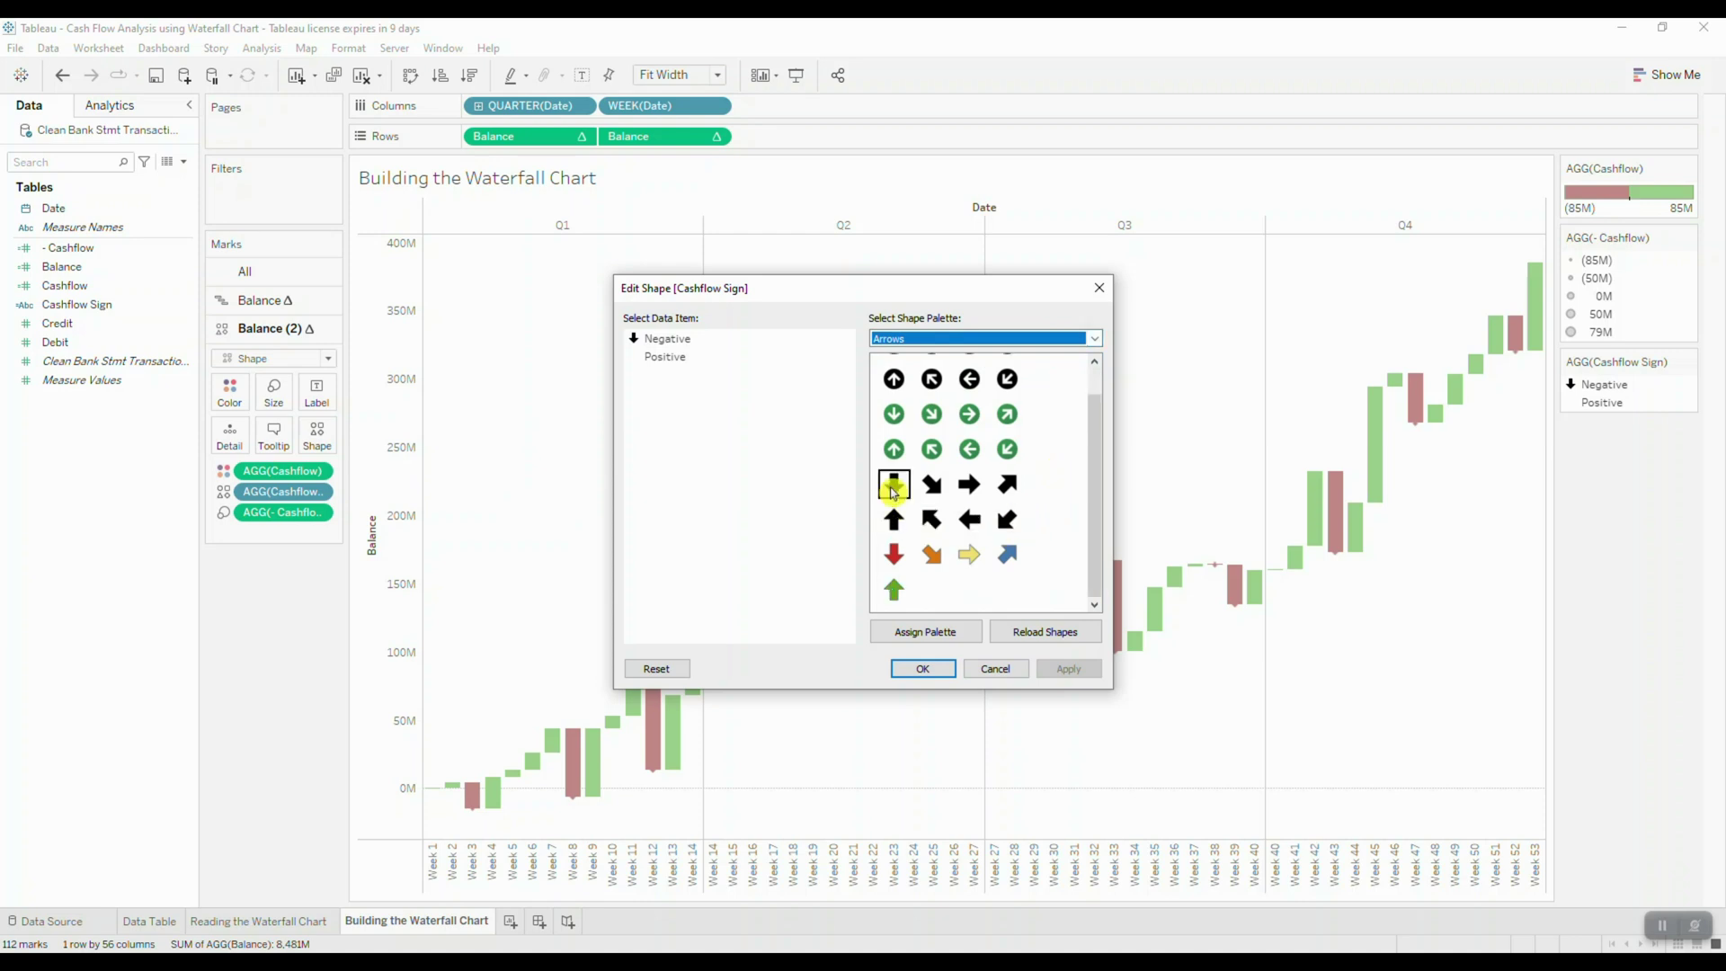
click(649, 361)
click(1094, 339)
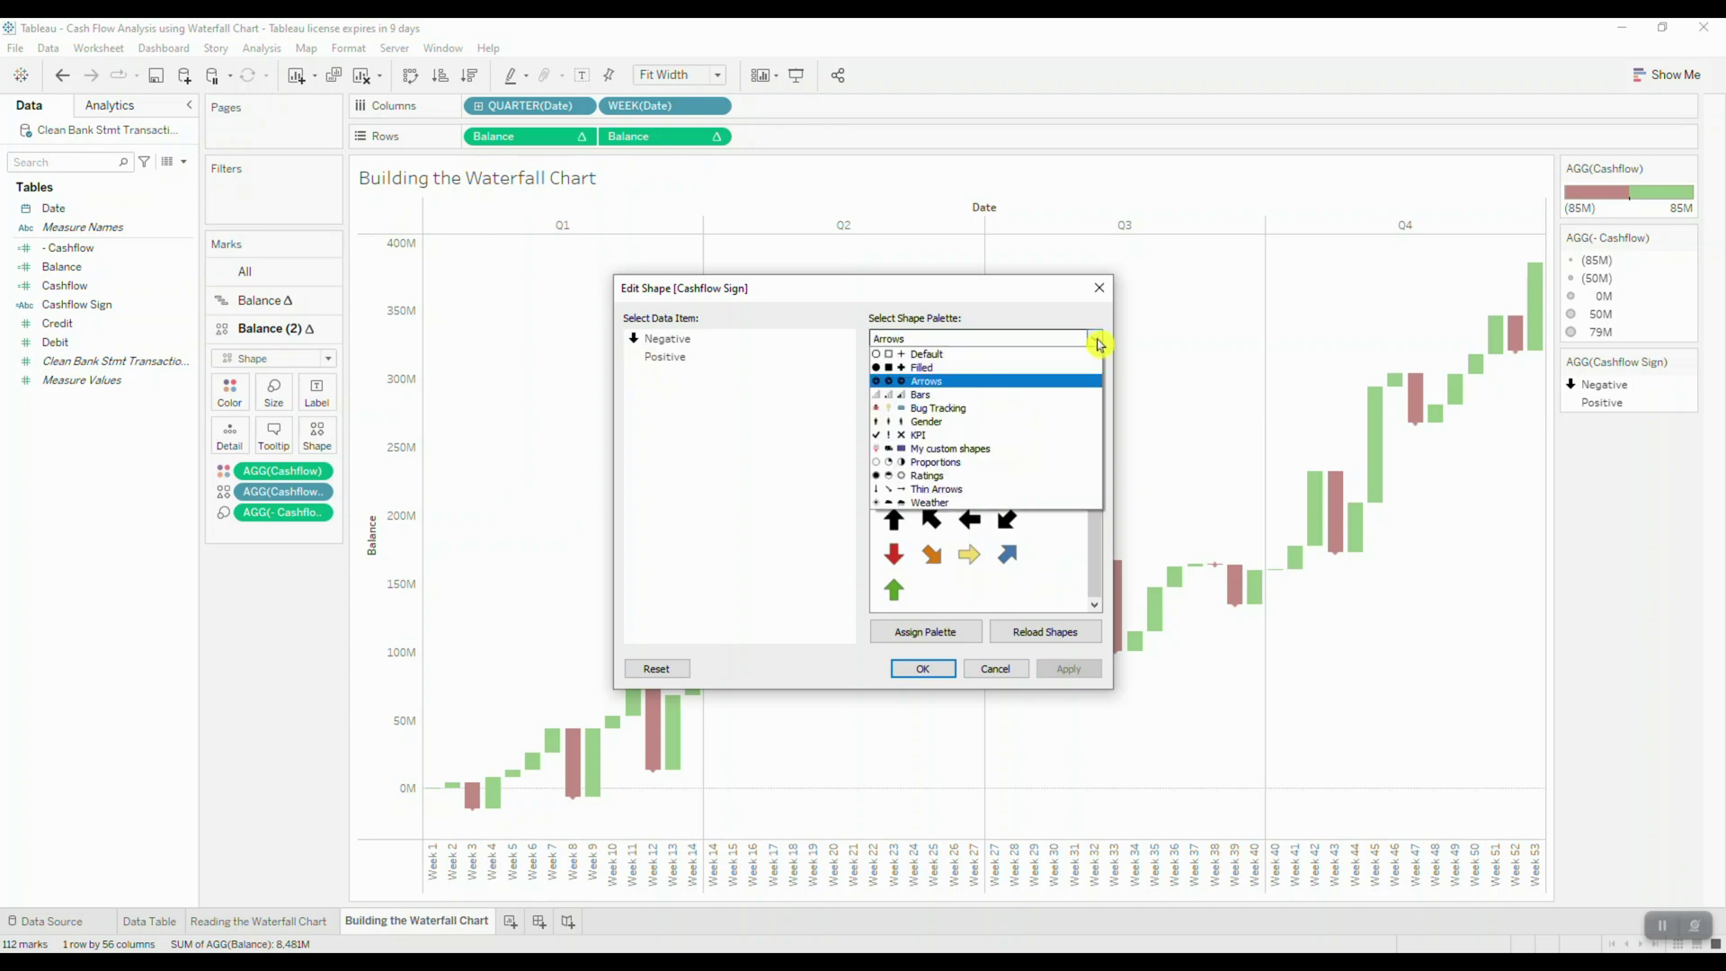
click(1034, 447)
click(1009, 450)
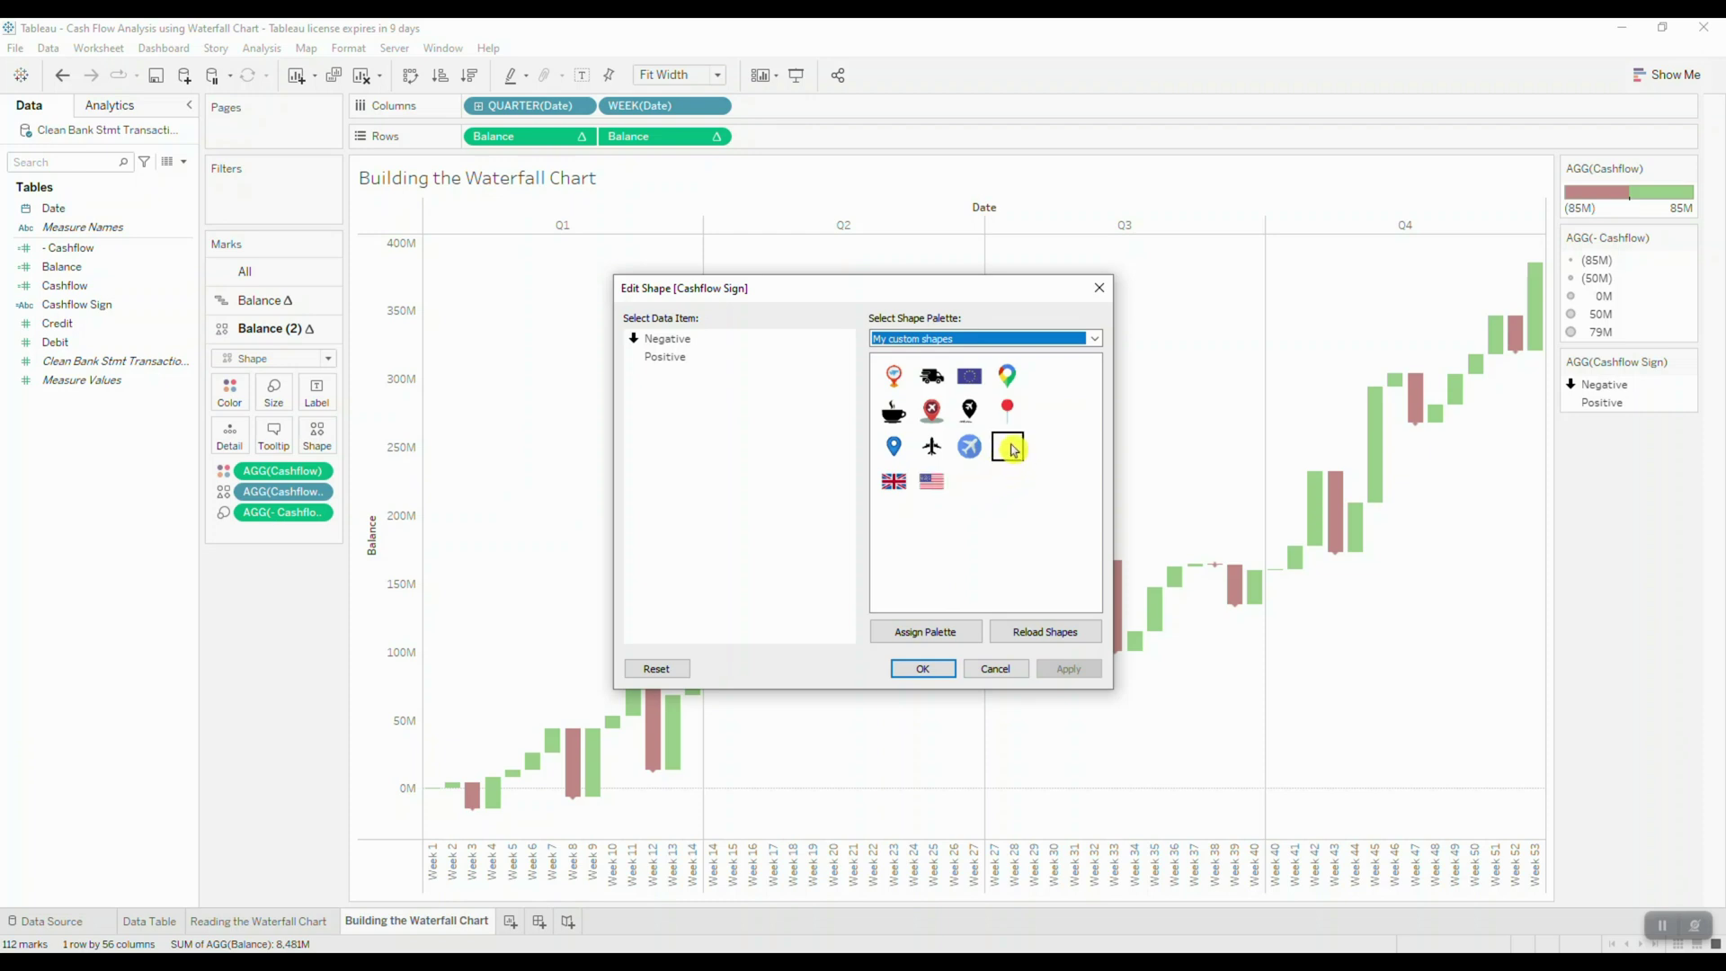
Step: Colour the arrow layer by Cashflow Sign, using red and grey arrows
click(944, 671)
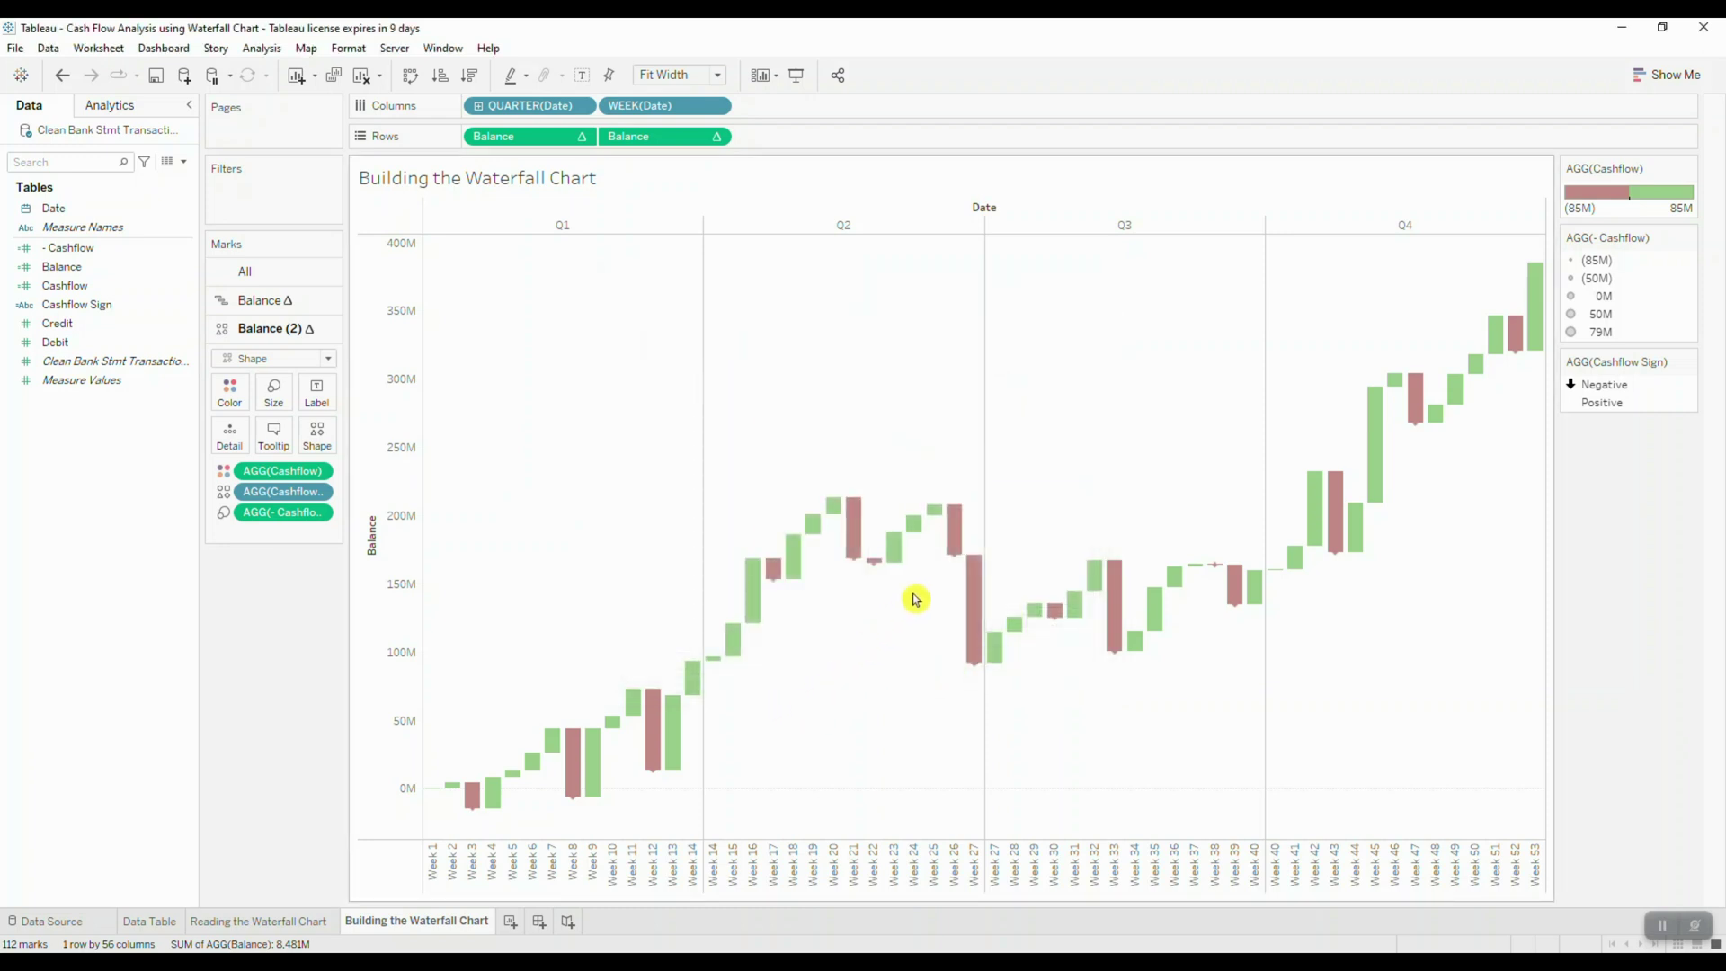
drag(116, 304, 230, 402)
click(230, 402)
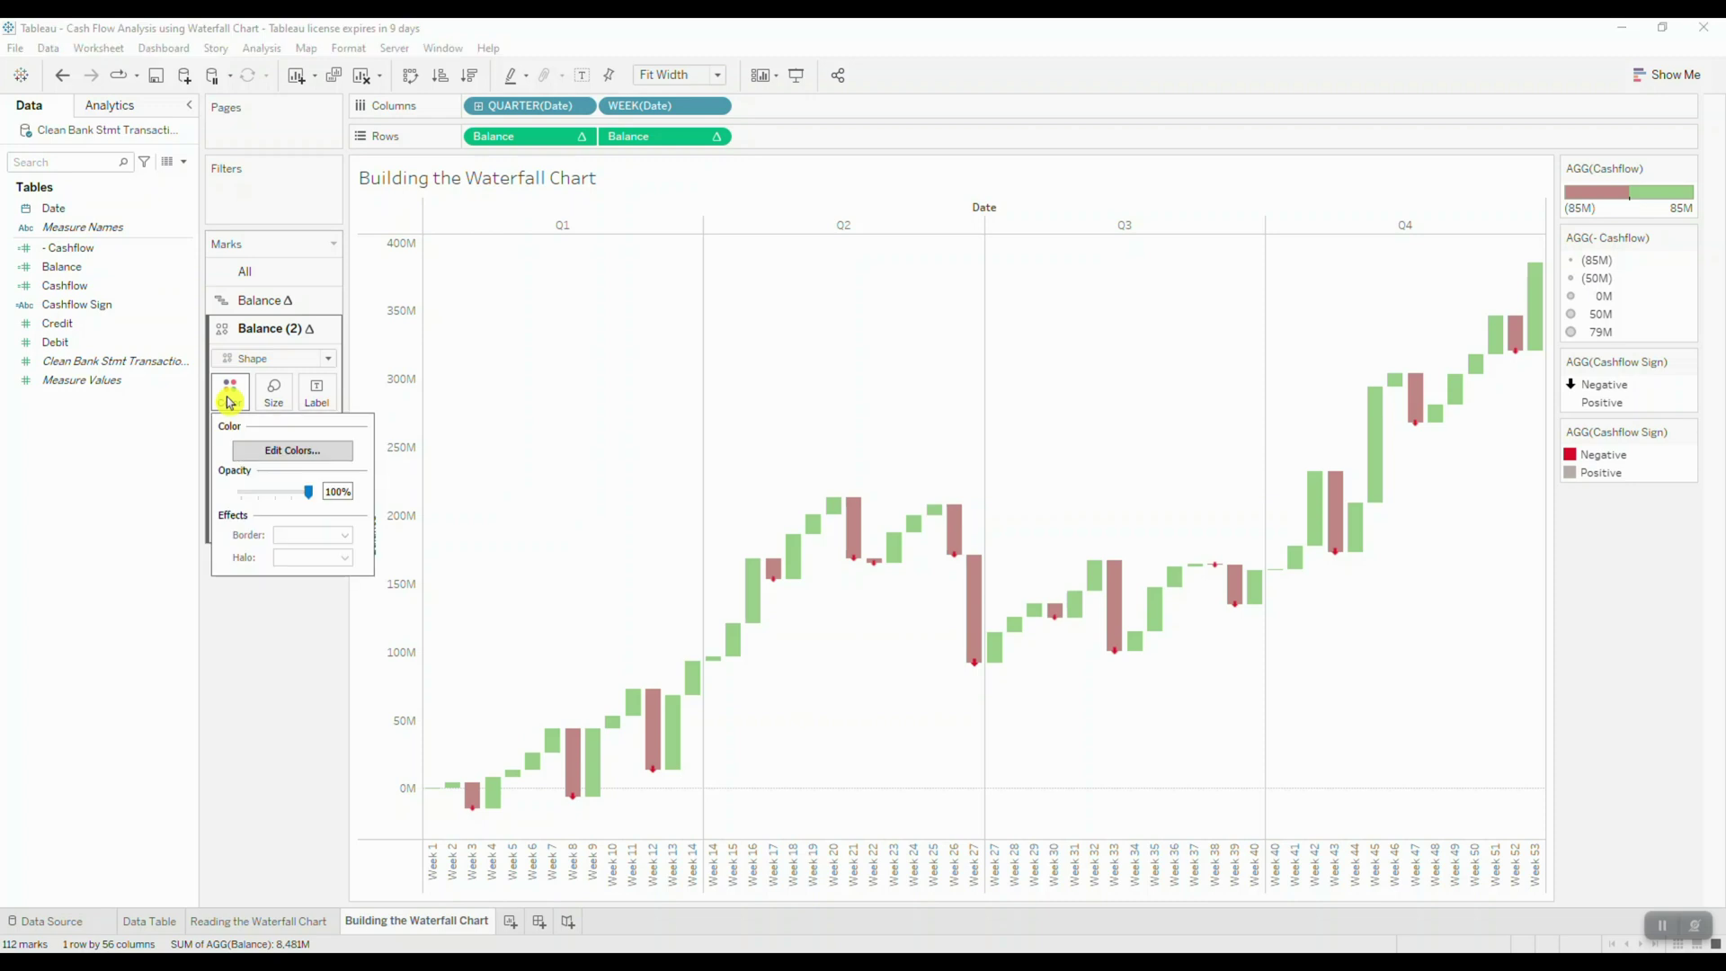
click(294, 450)
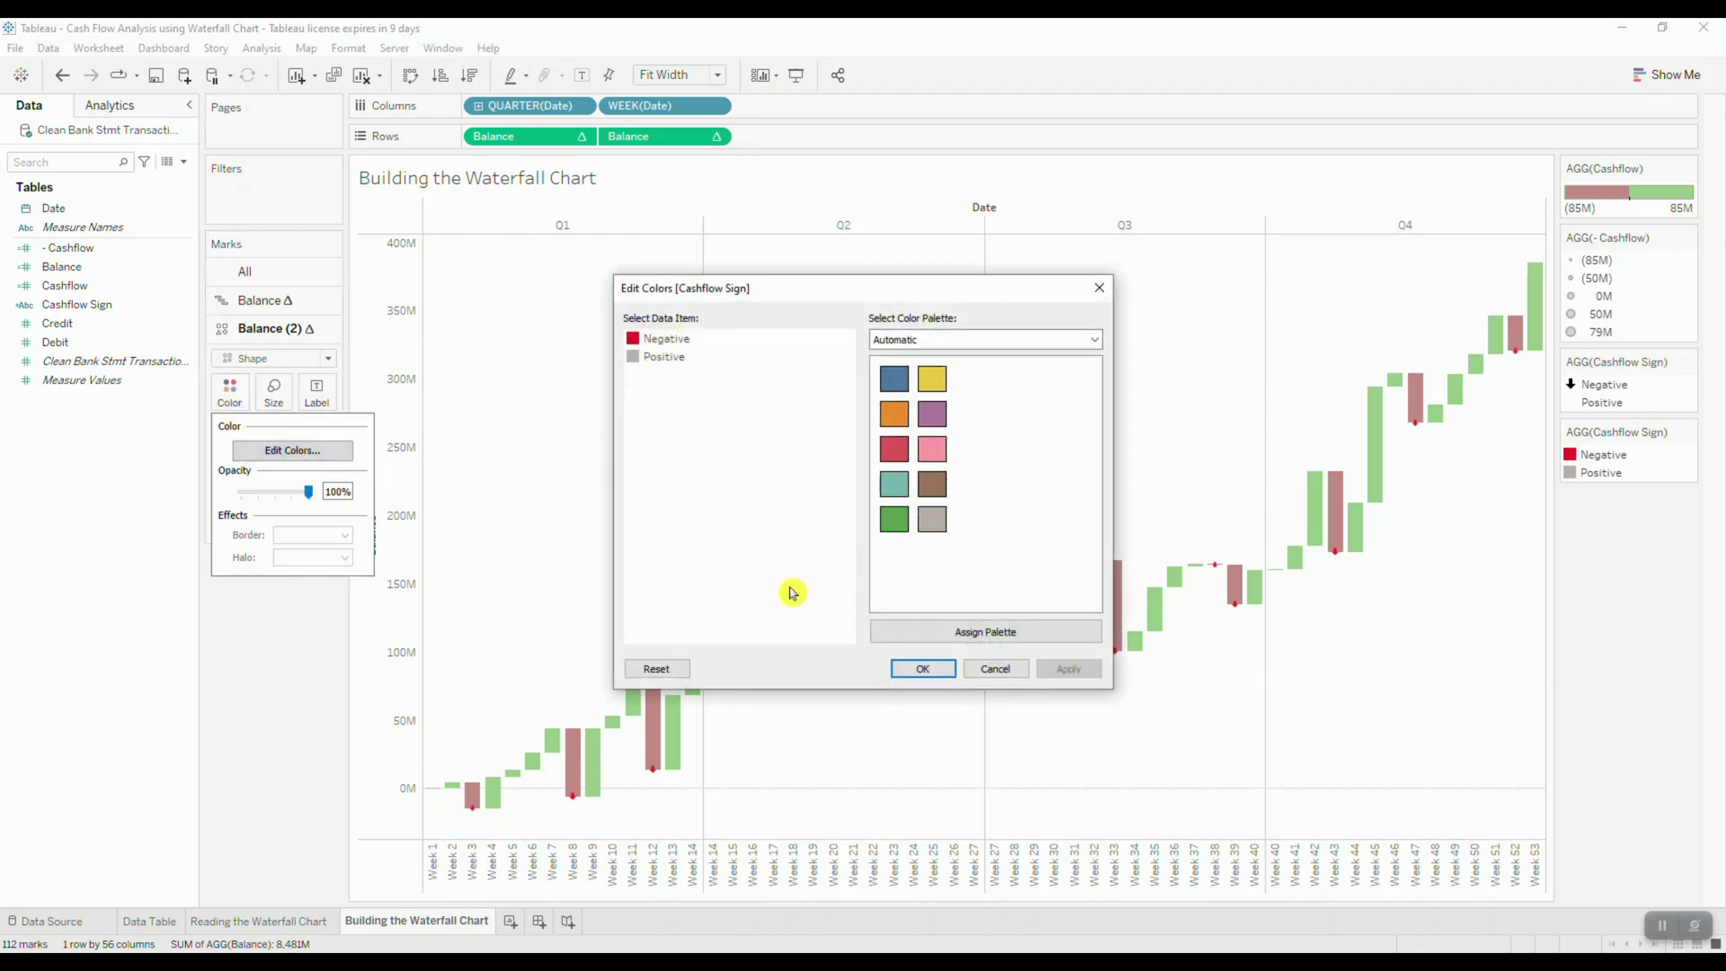
click(935, 671)
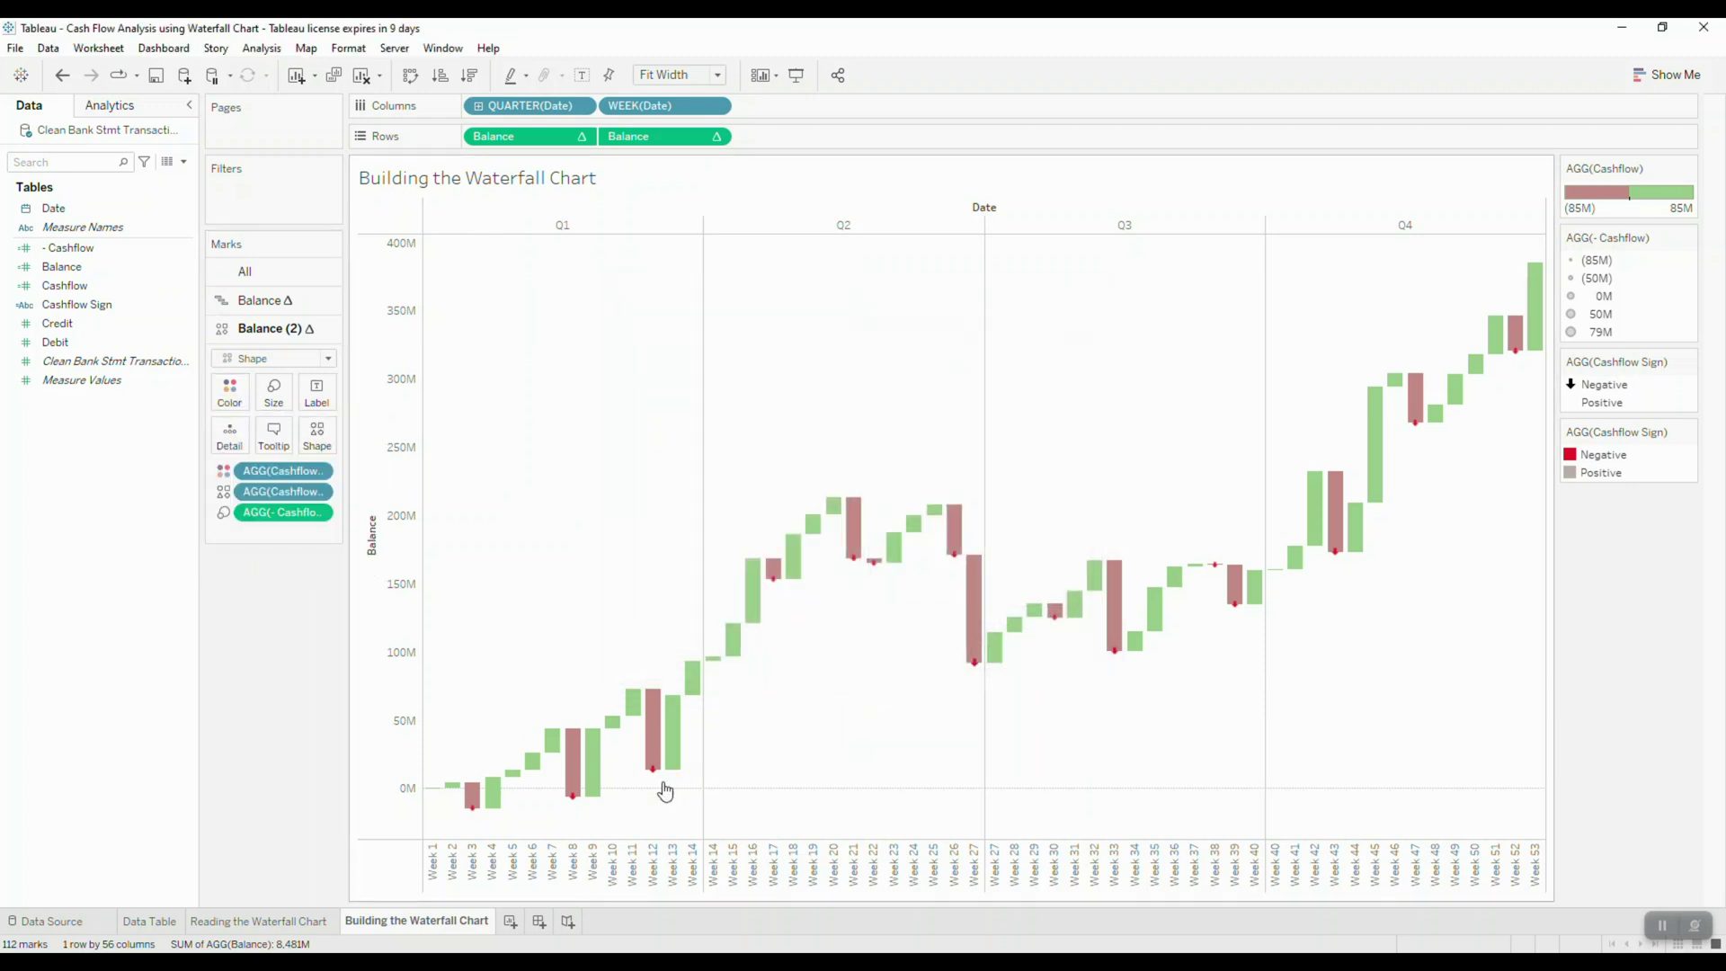
Step: Enlarge the red down-arrow marks slightly
click(274, 393)
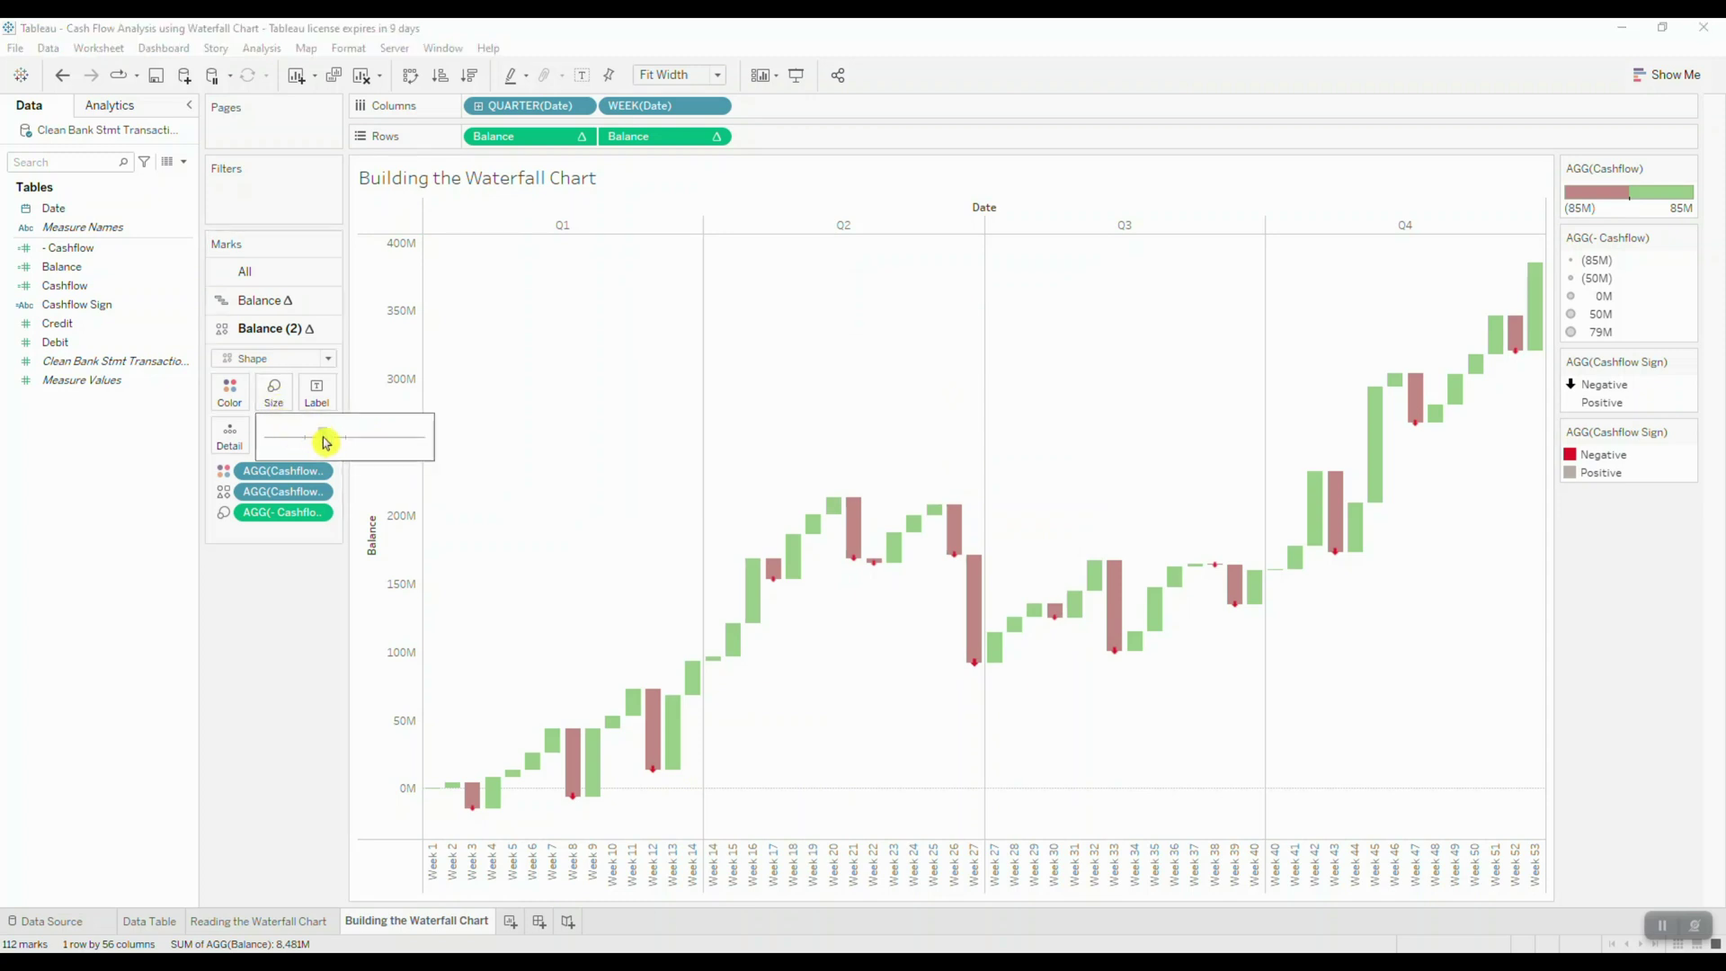
drag(343, 441, 344, 443)
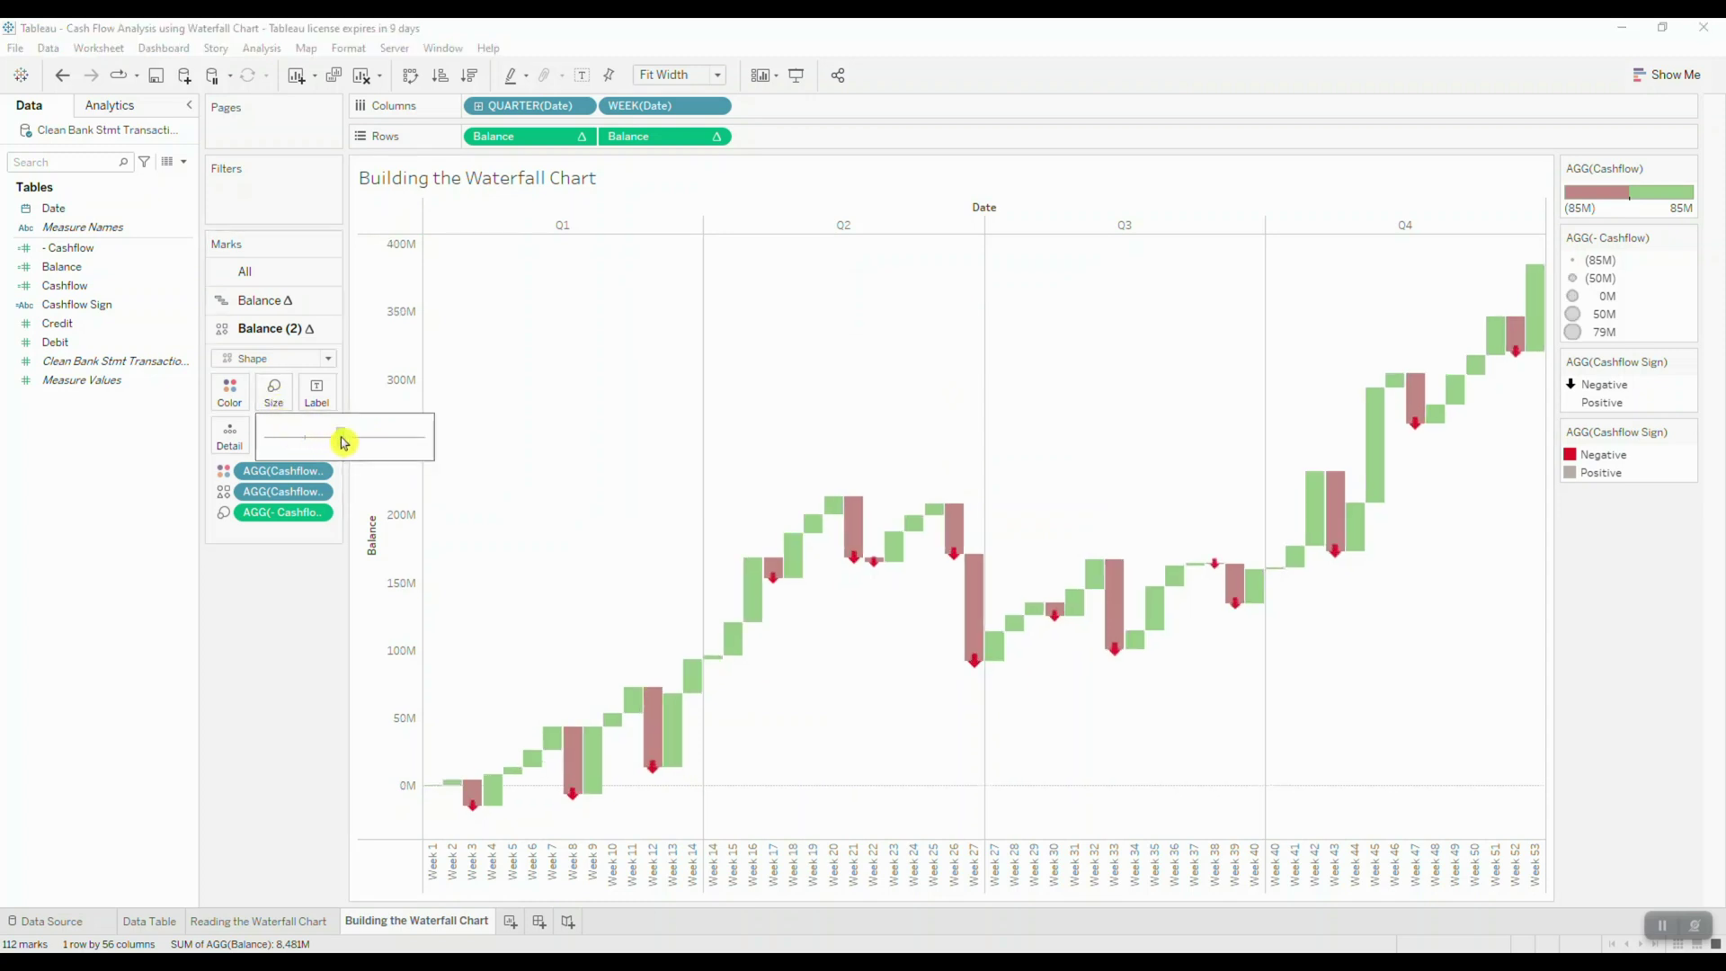
click(244, 787)
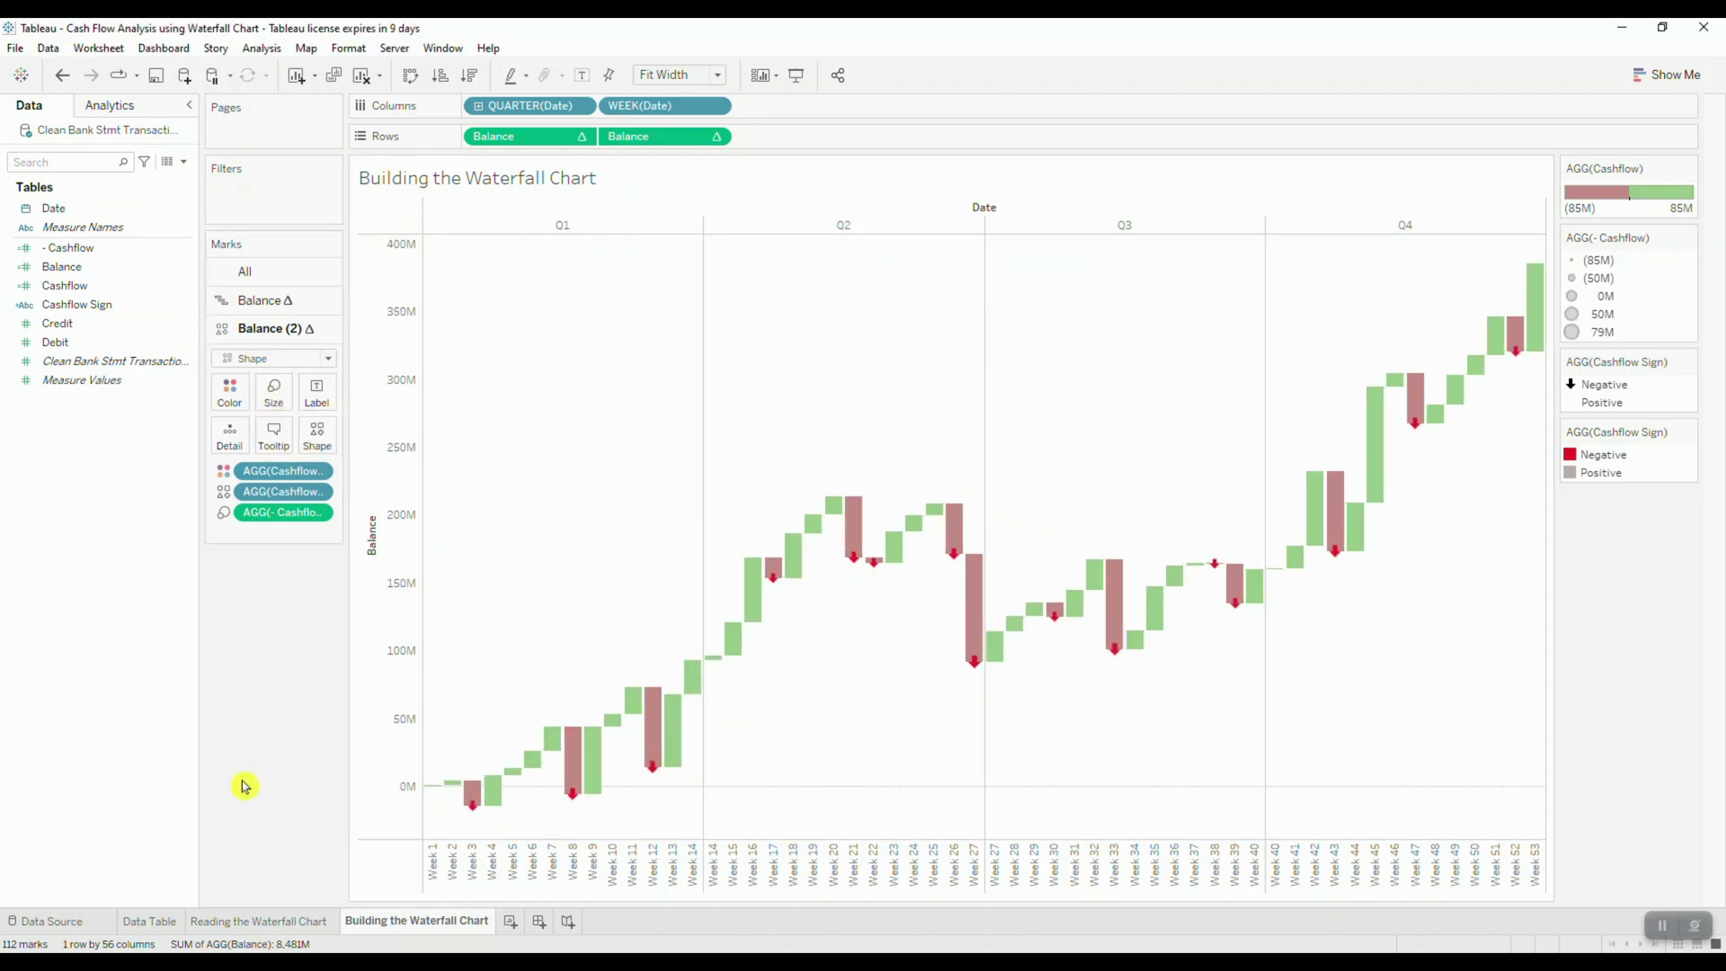
Step: Add a grey subtotal bar closing each quarter from the Analytics Totals item
click(130, 109)
drag(112, 232, 521, 239)
click(251, 301)
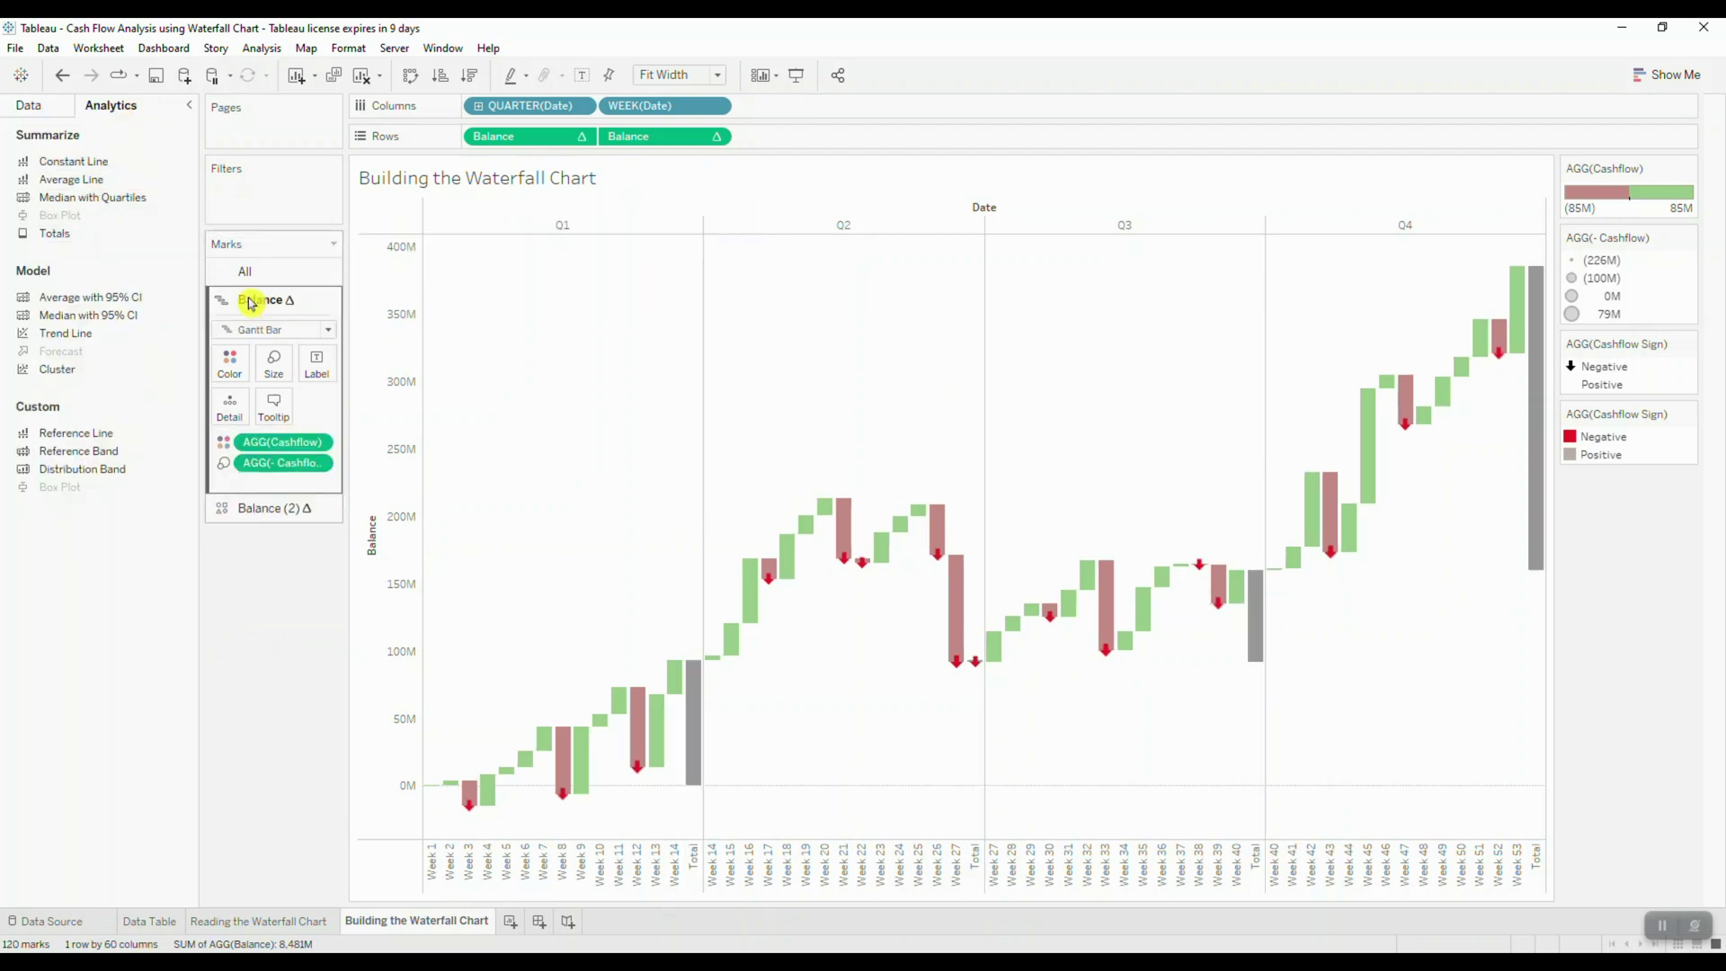
Step: Give the Balance waterfall bars a border colour
click(232, 362)
click(288, 505)
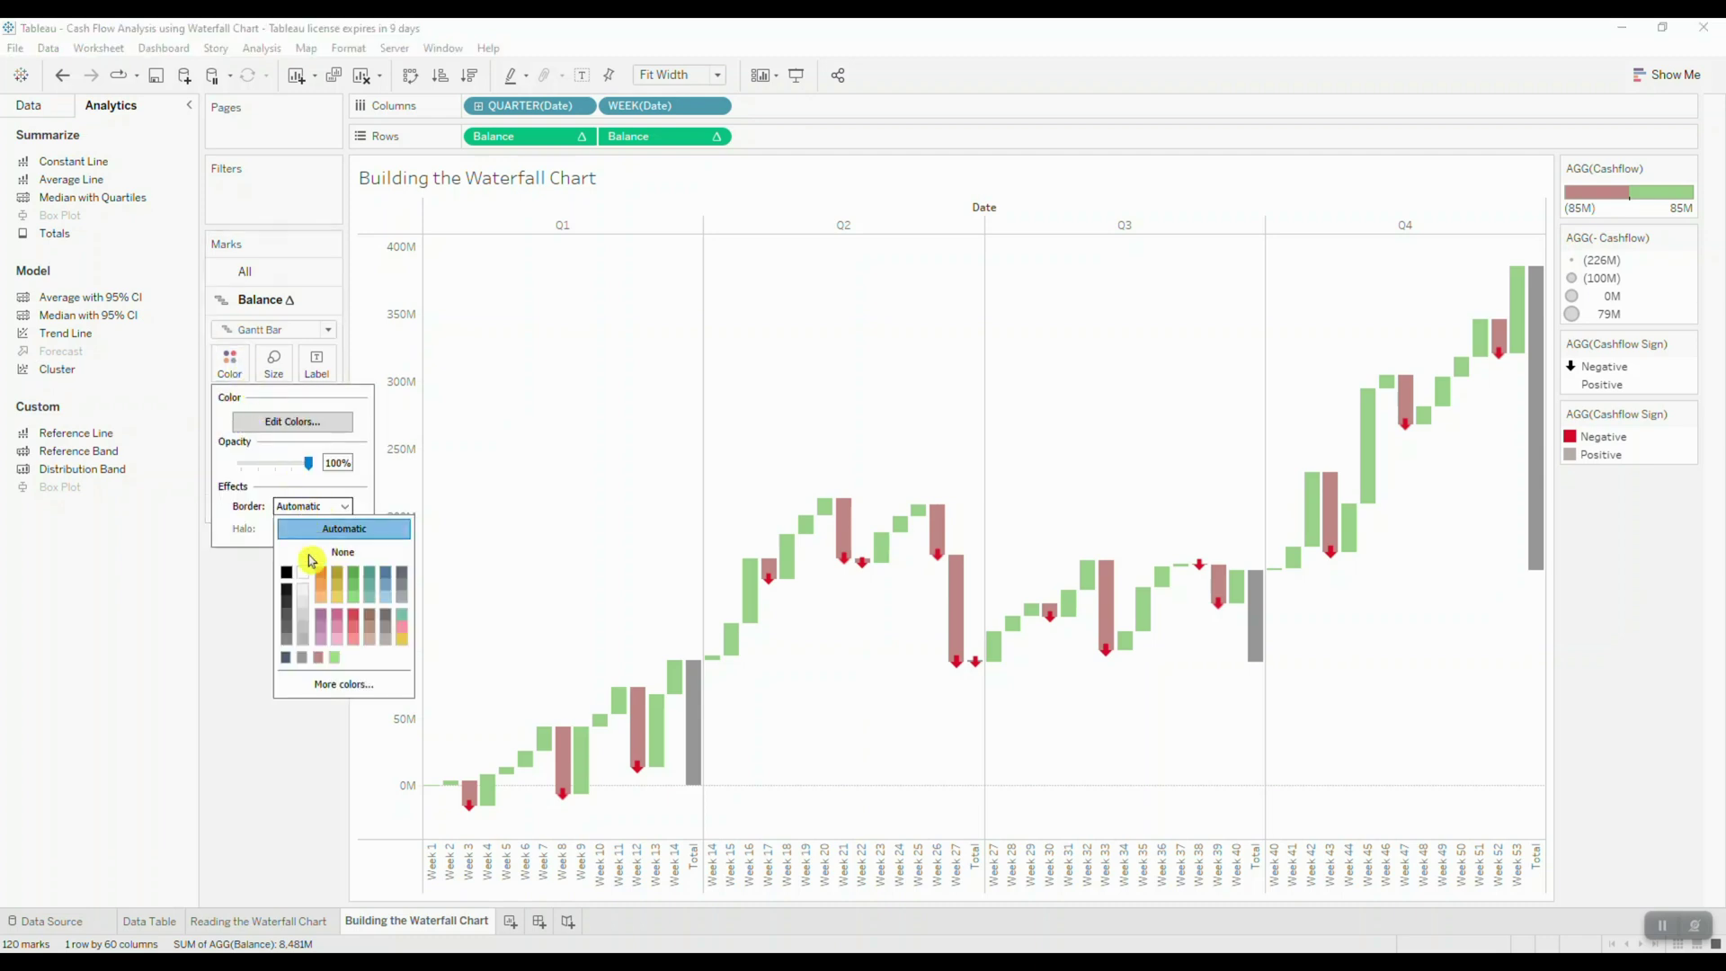
click(290, 647)
click(286, 783)
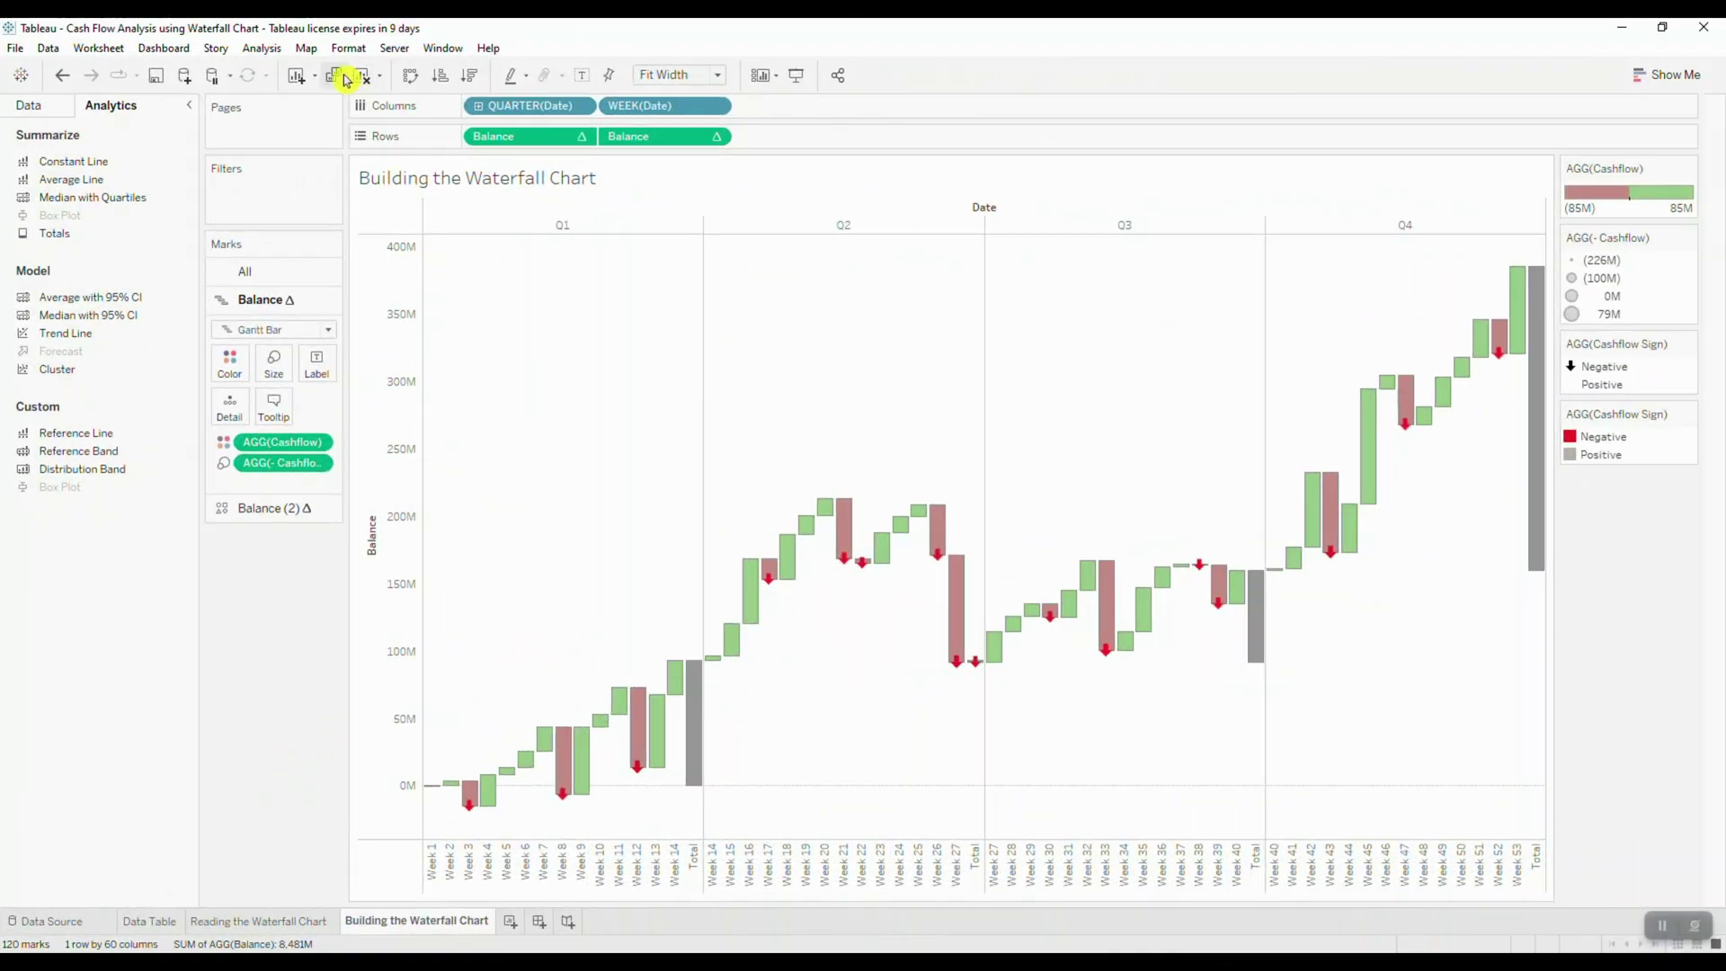
Step: Duplicate the waterfall sheet and remove the Shape and Color pills from Balance (2)
click(334, 75)
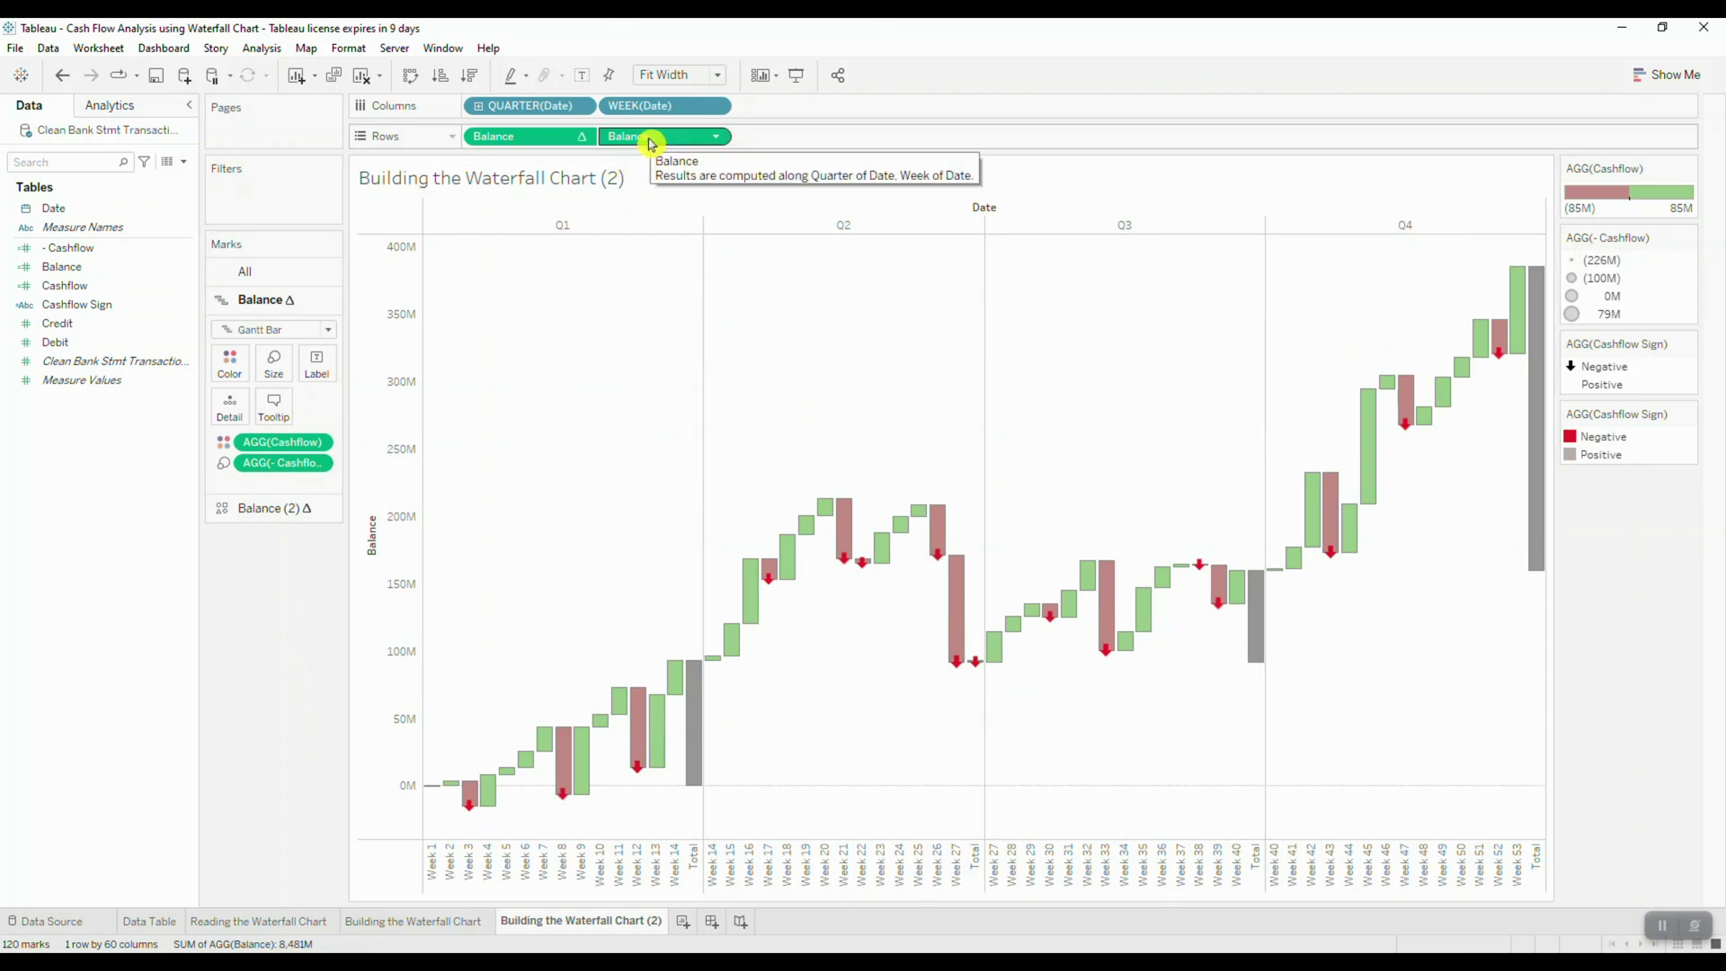
click(274, 508)
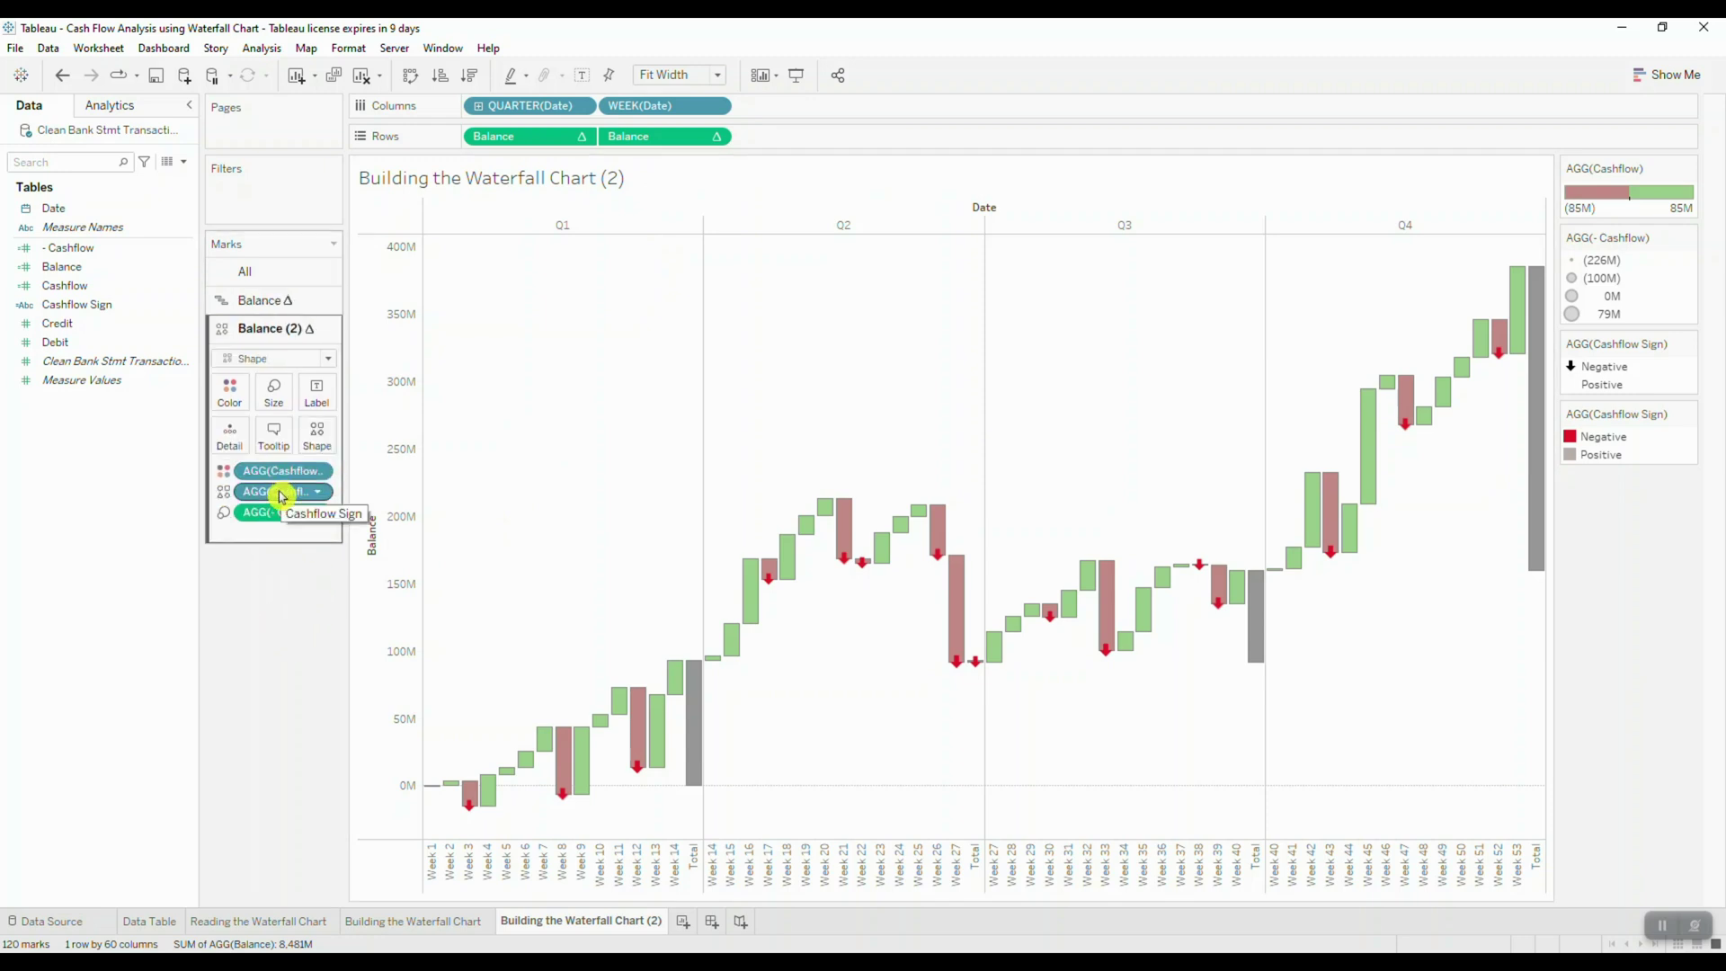
drag(281, 495, 323, 600)
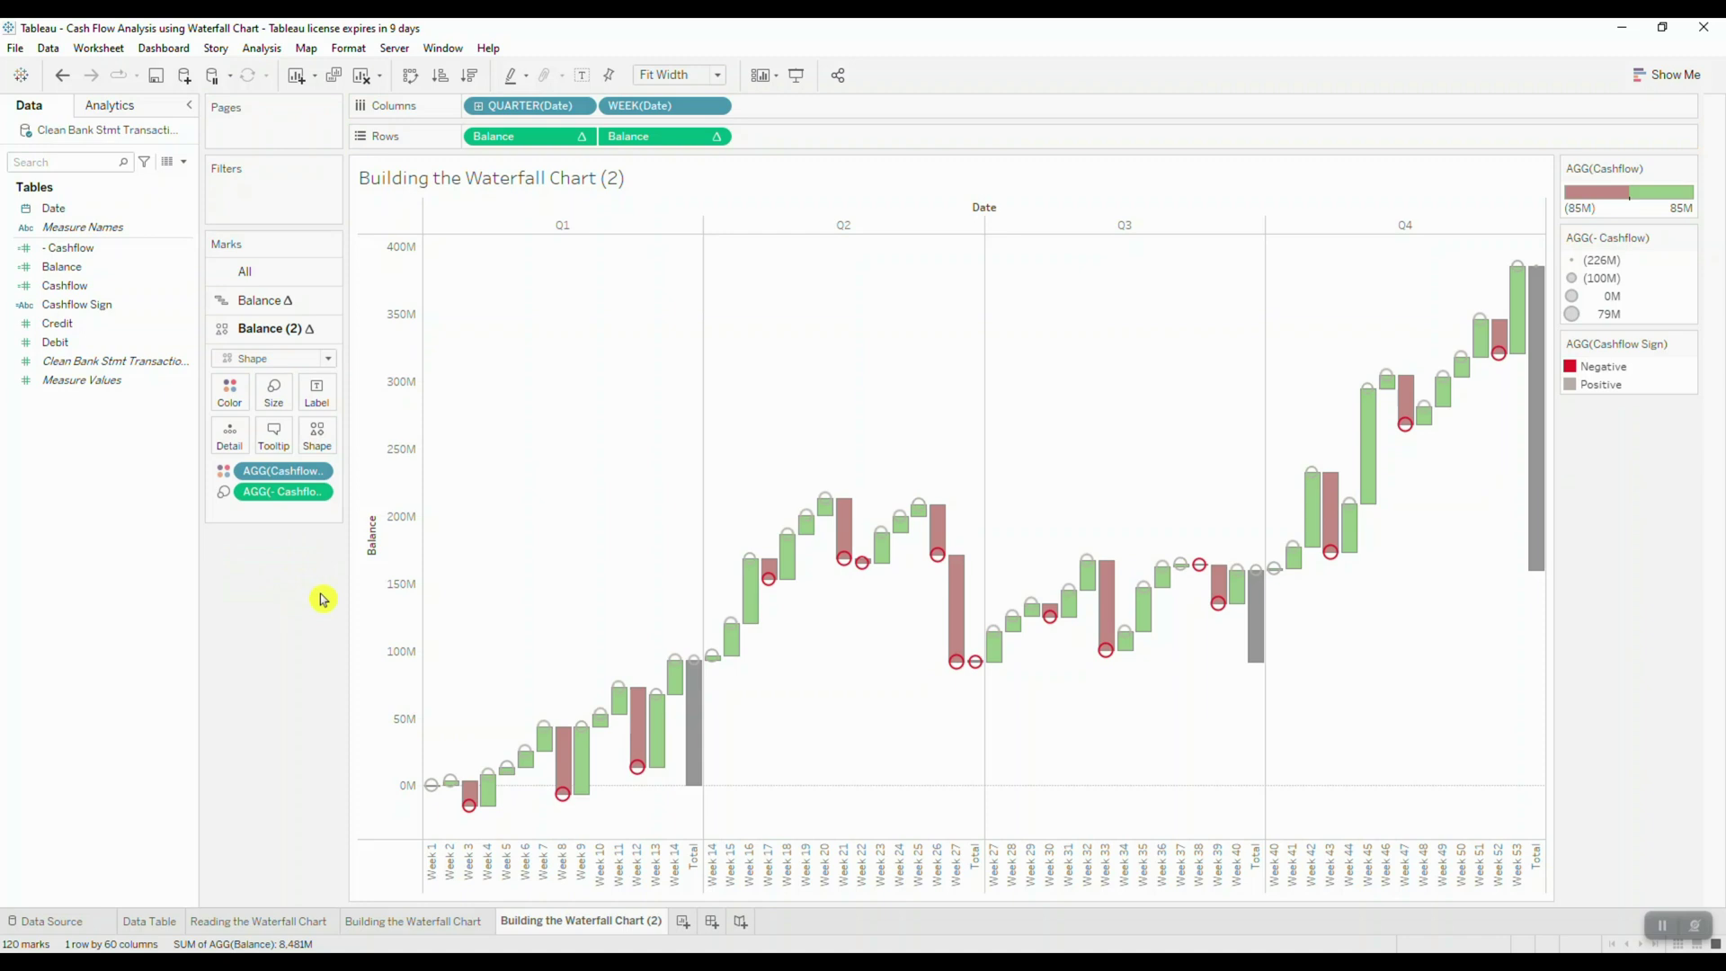
drag(286, 472, 282, 543)
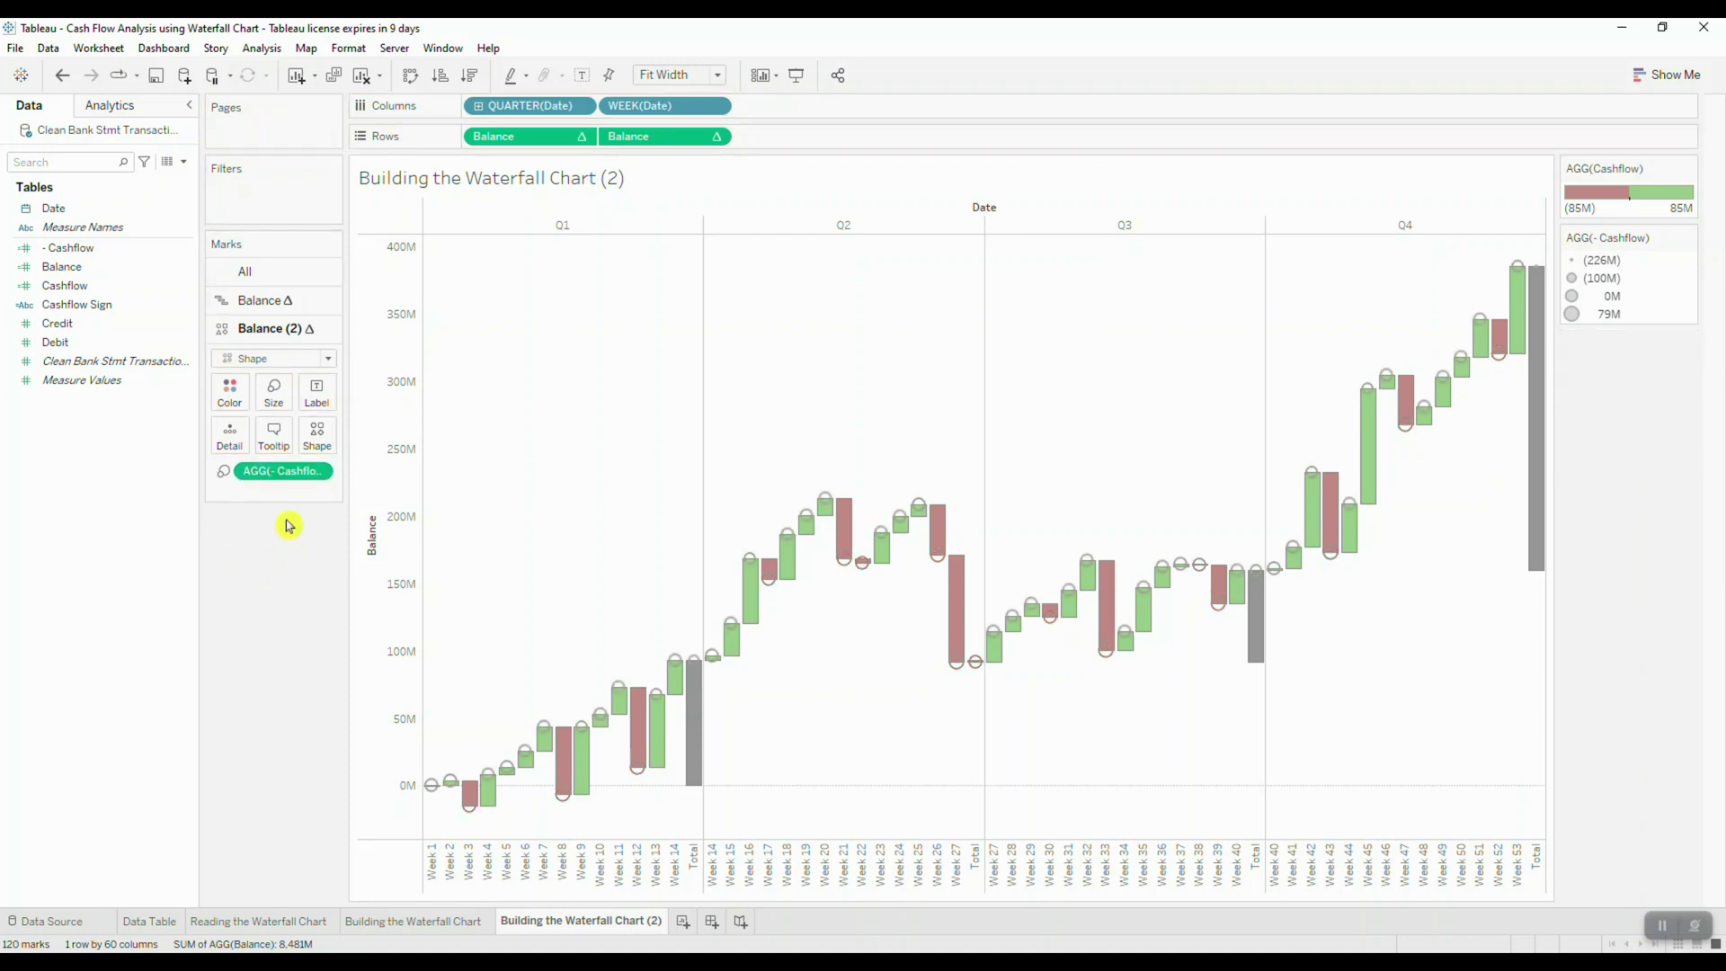
Step: Draw Balance (2) as a thin stepped line without the Size pill
click(328, 358)
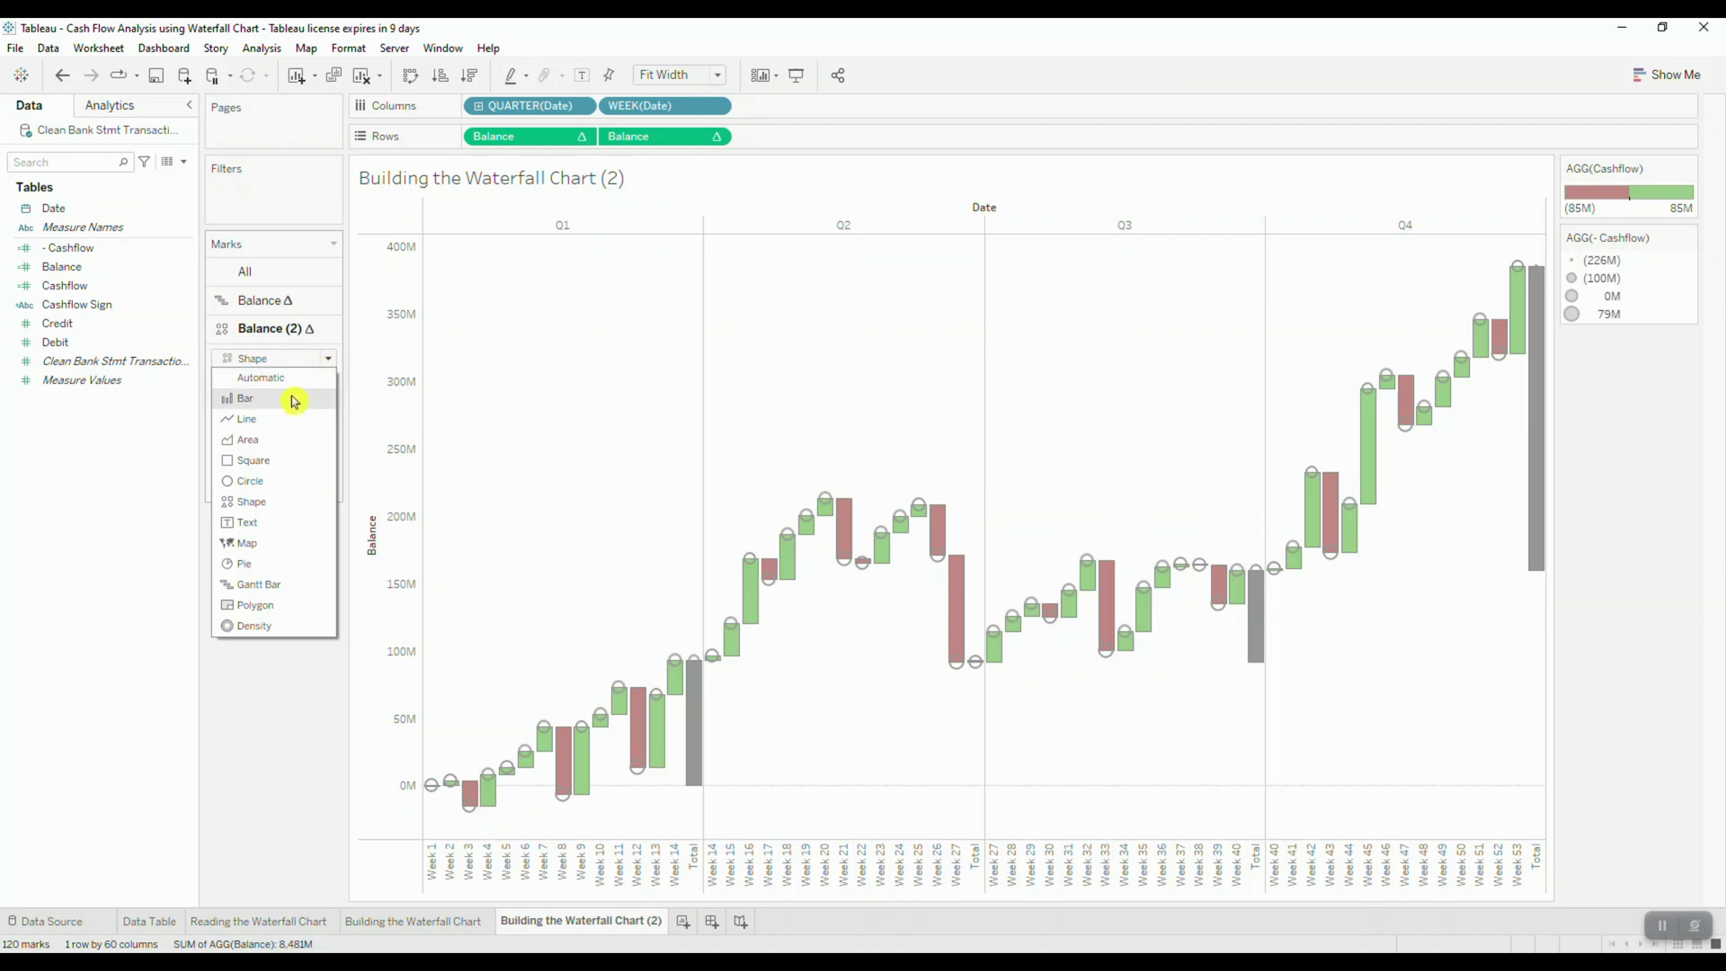
click(272, 420)
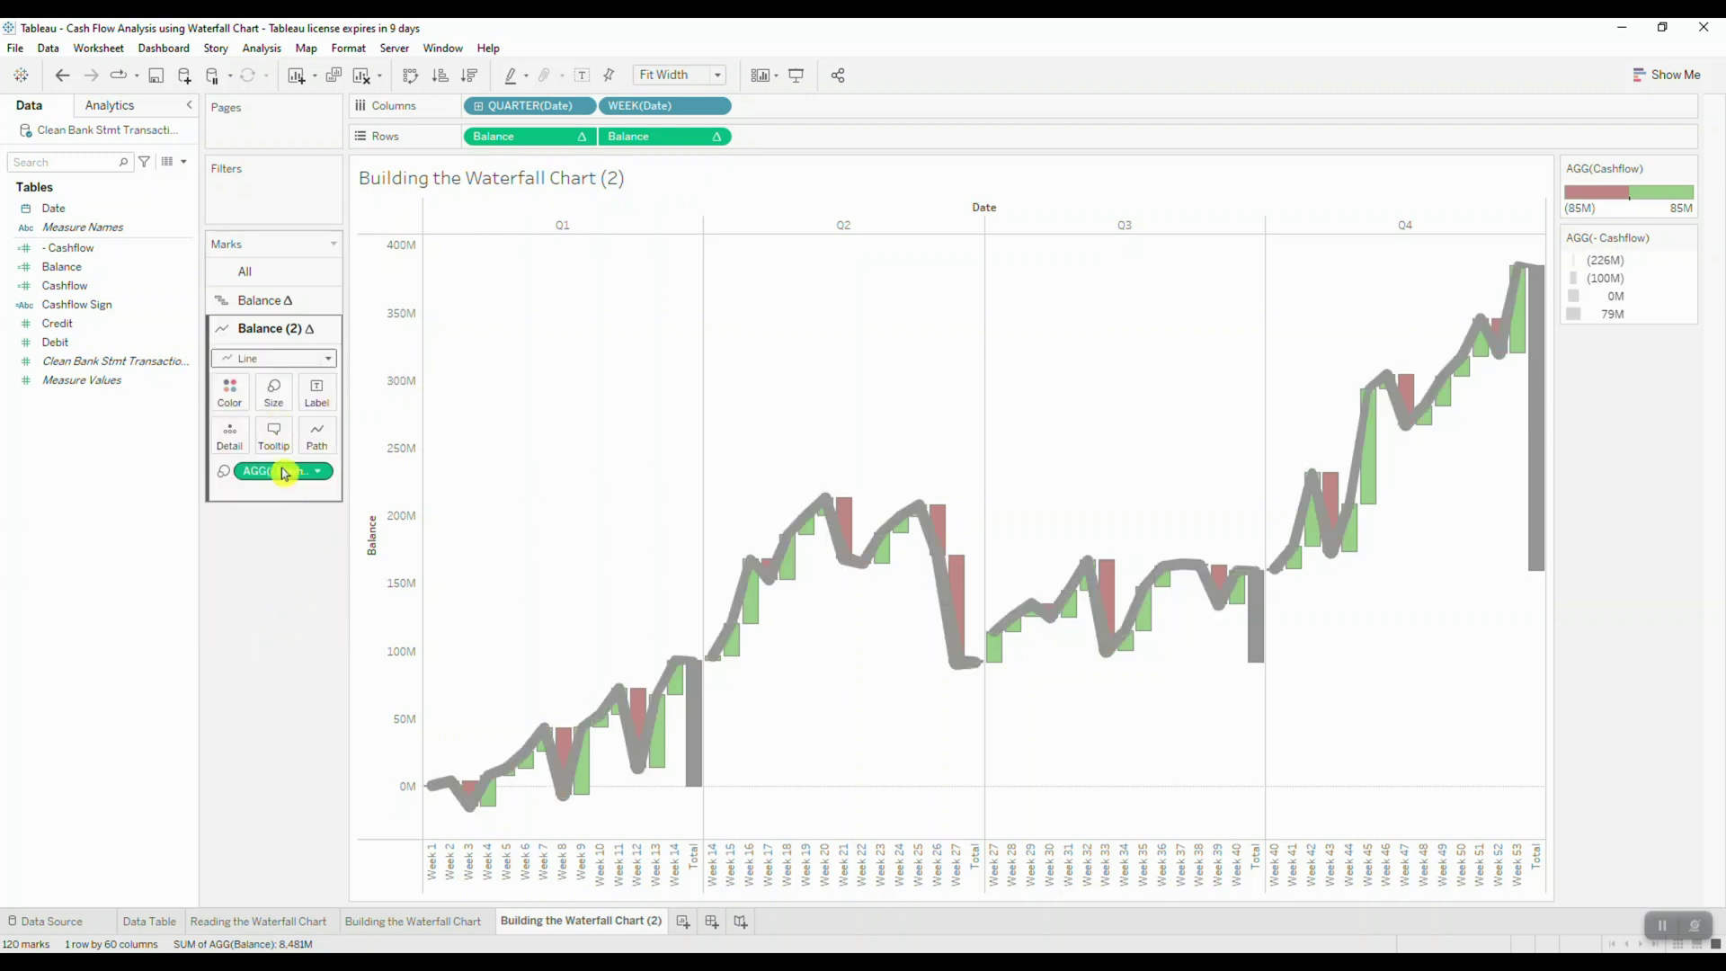
drag(284, 474, 278, 558)
click(320, 435)
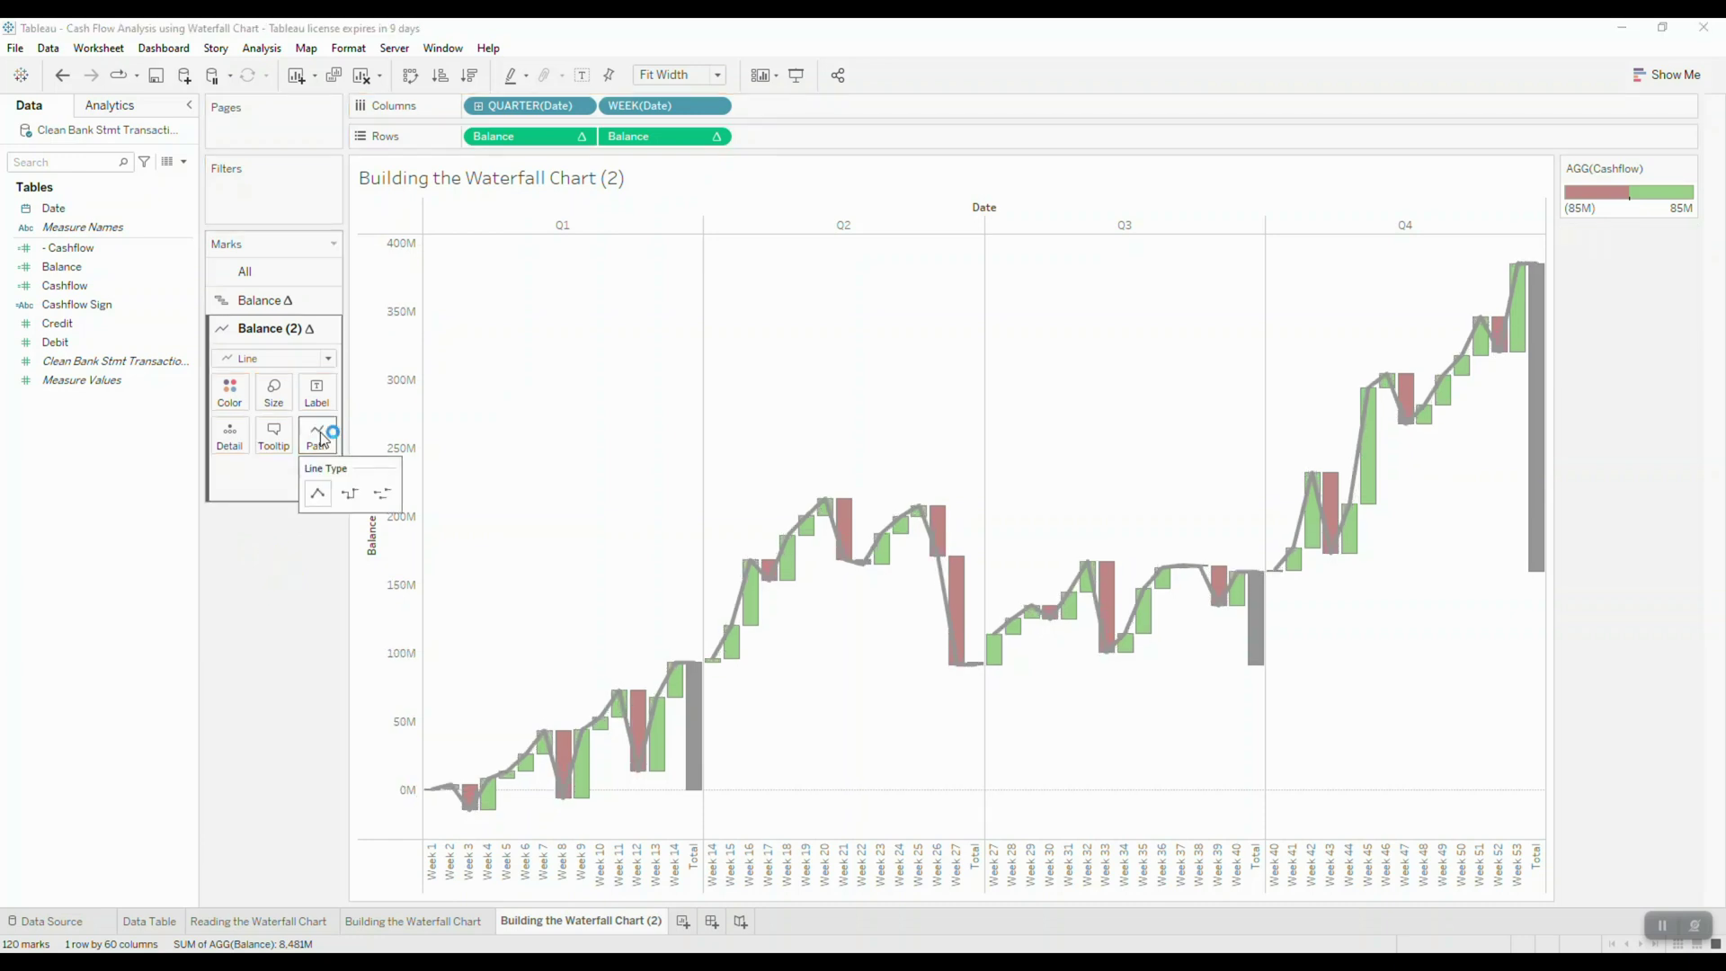
click(376, 497)
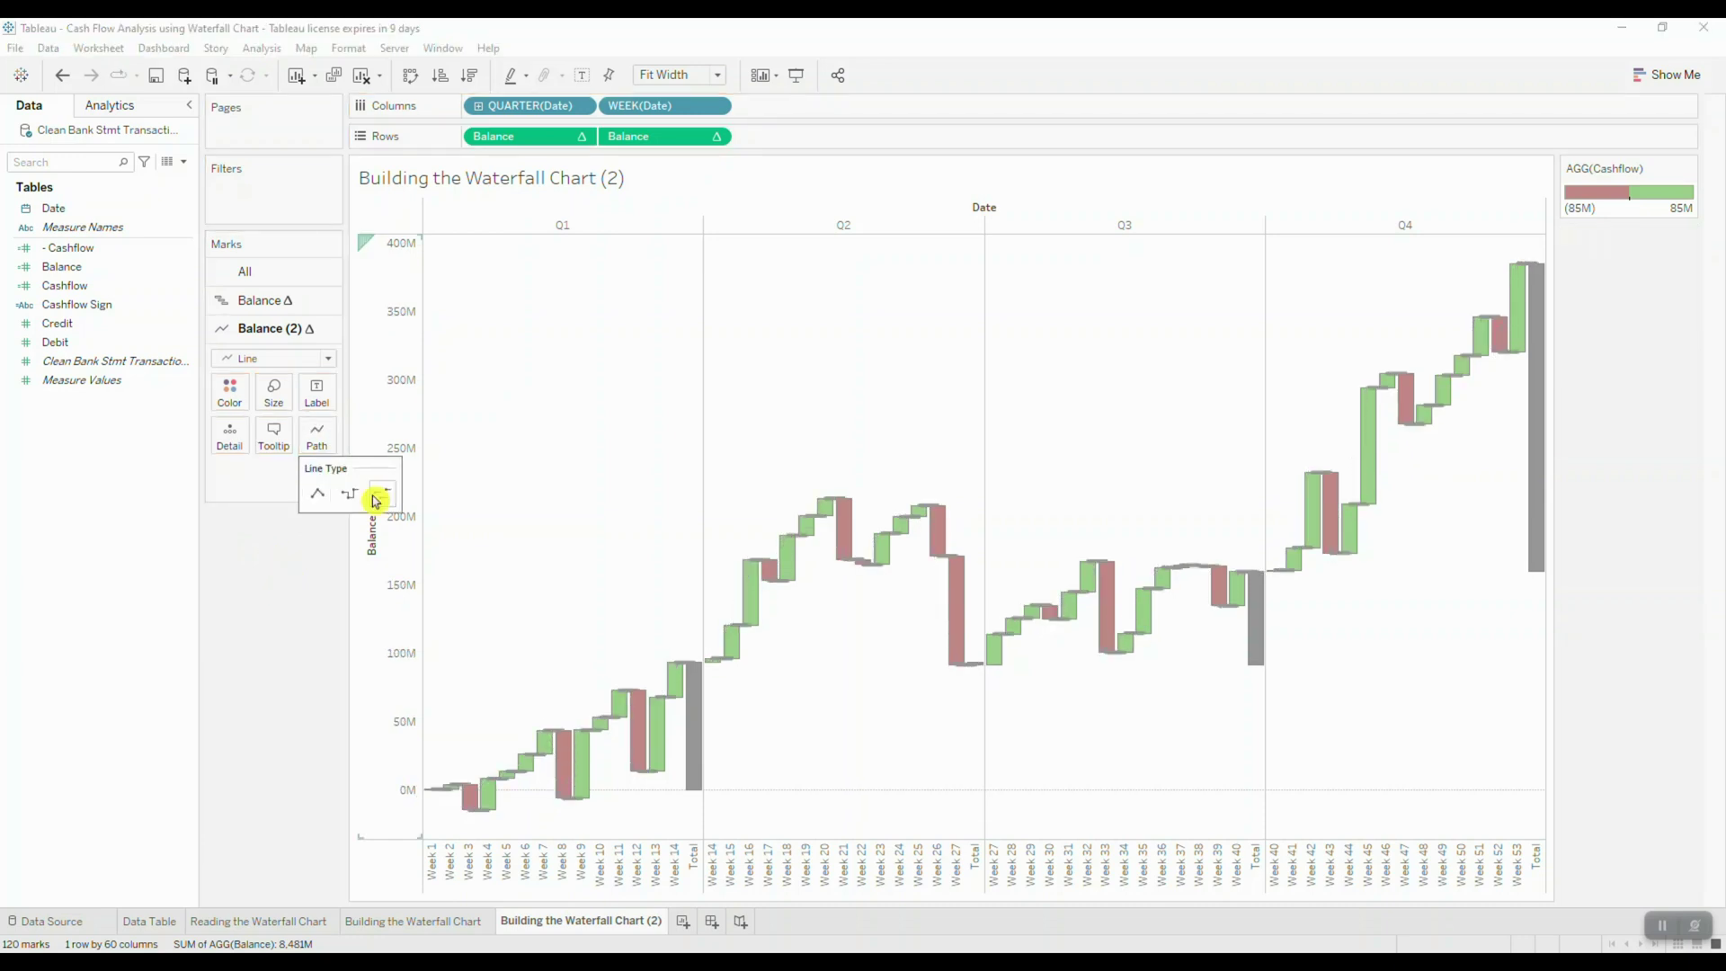
click(275, 394)
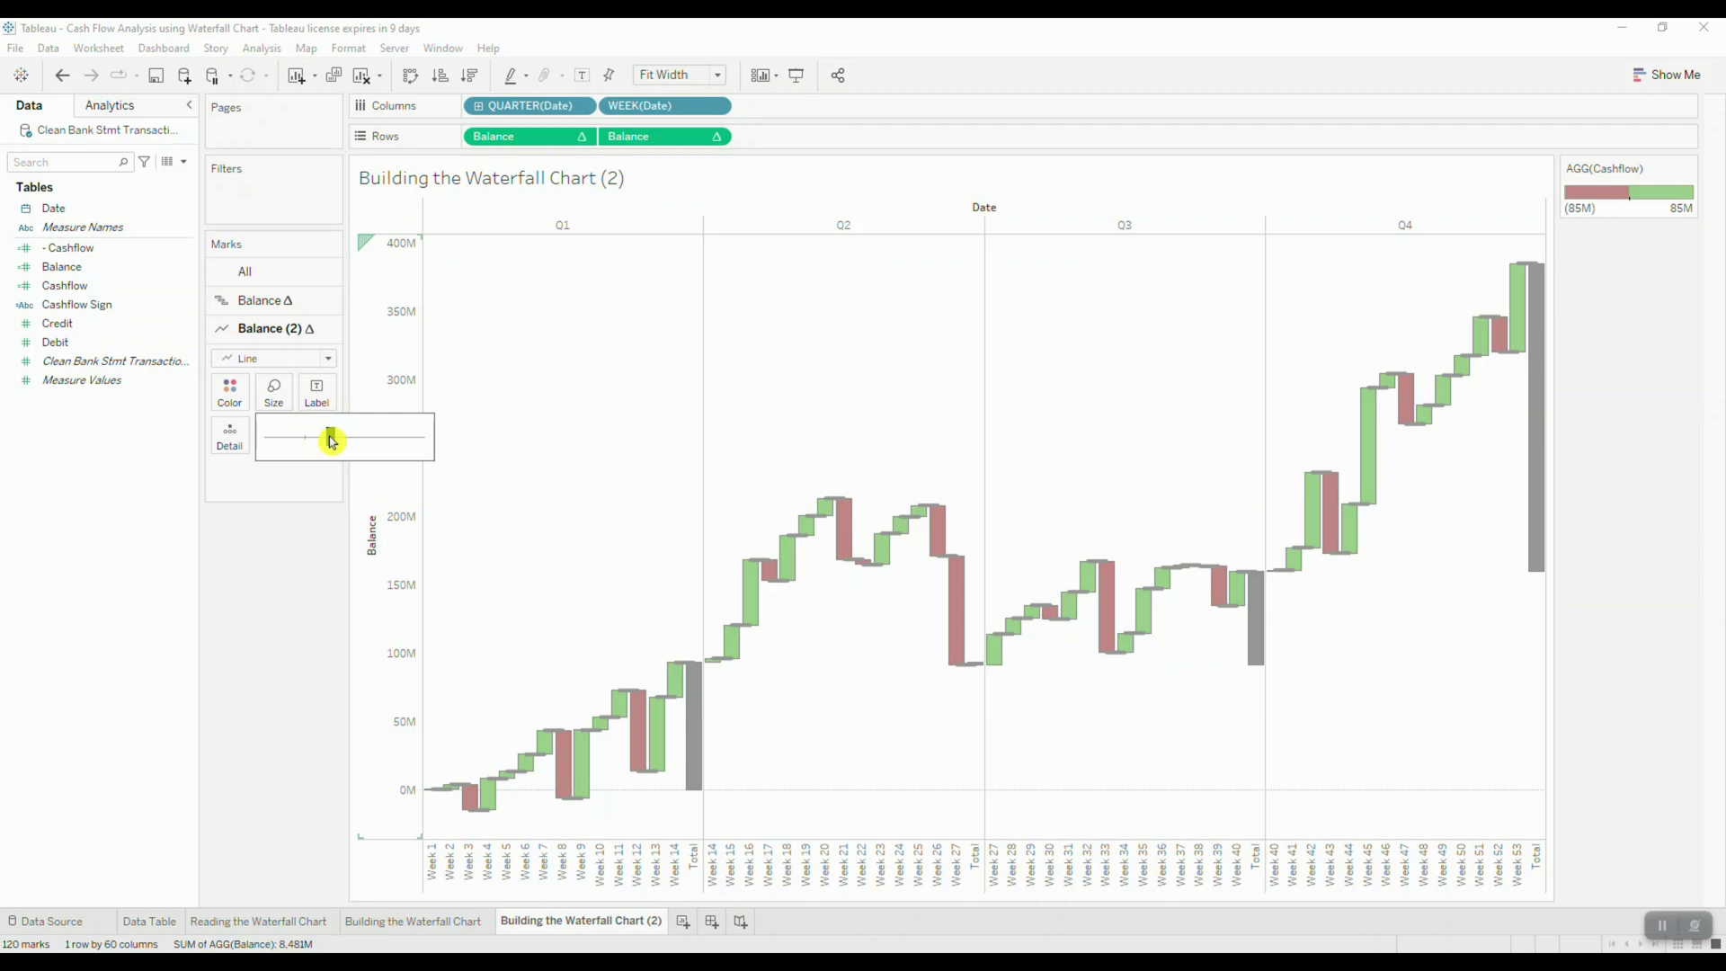
drag(331, 439, 303, 441)
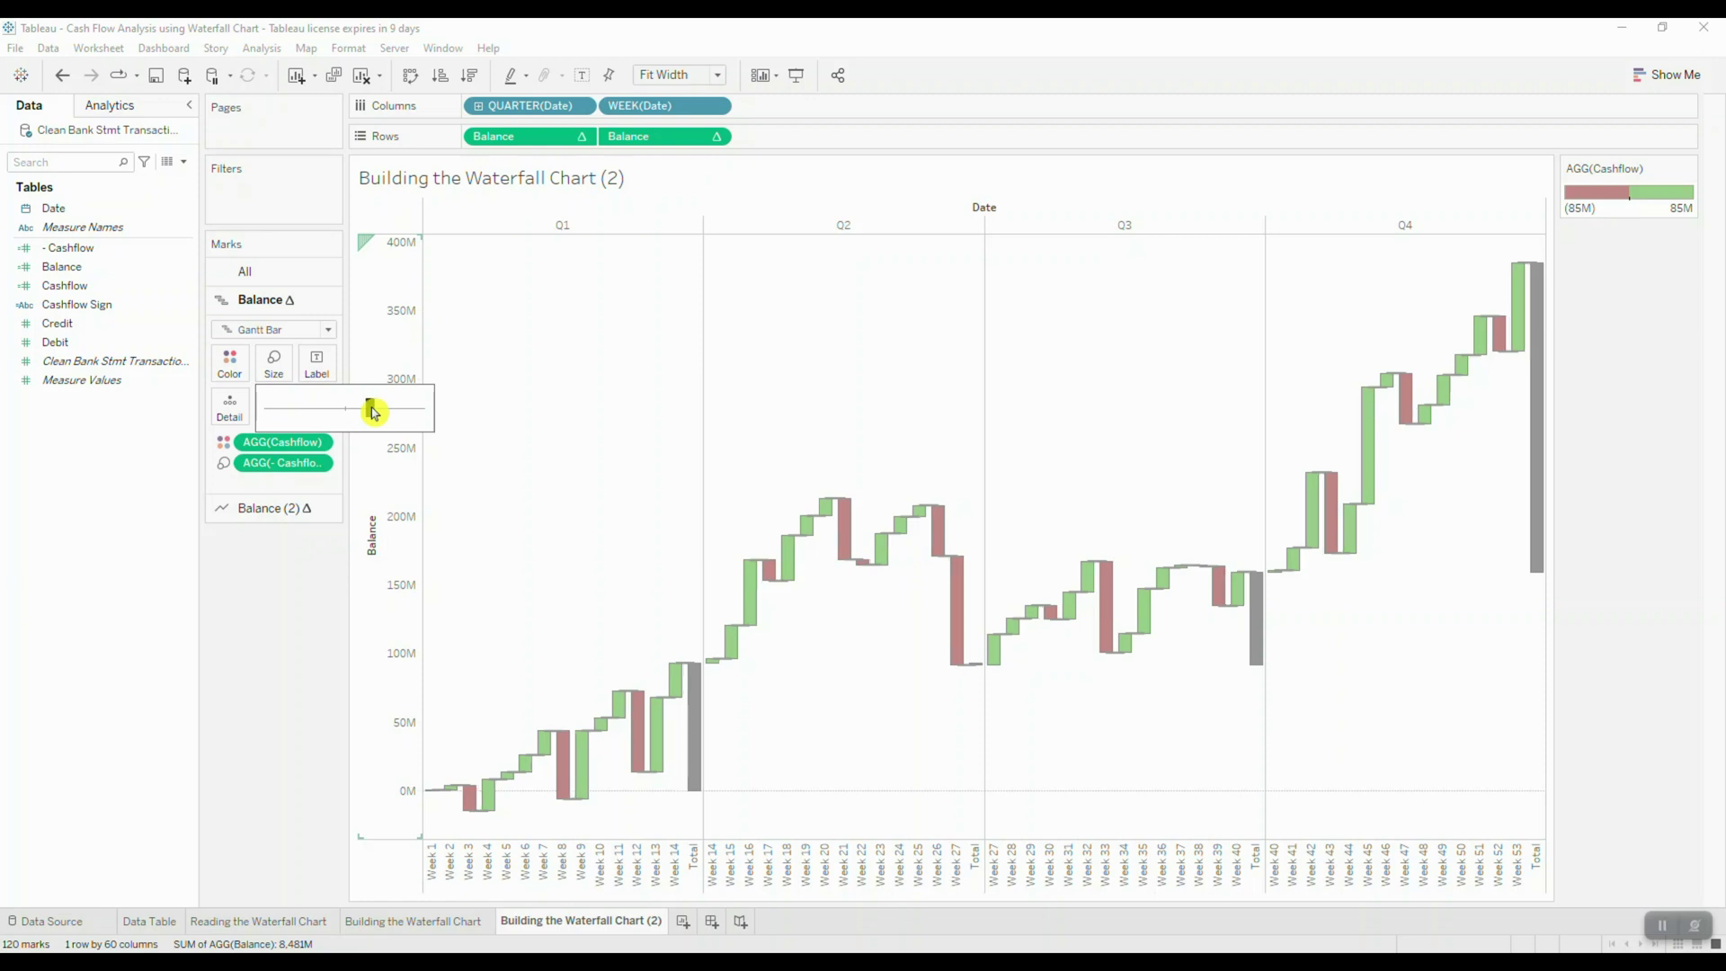
Step: Close the Balance card's Size setting, leaving the connector-line waterfall bars at their adjusted width
click(294, 572)
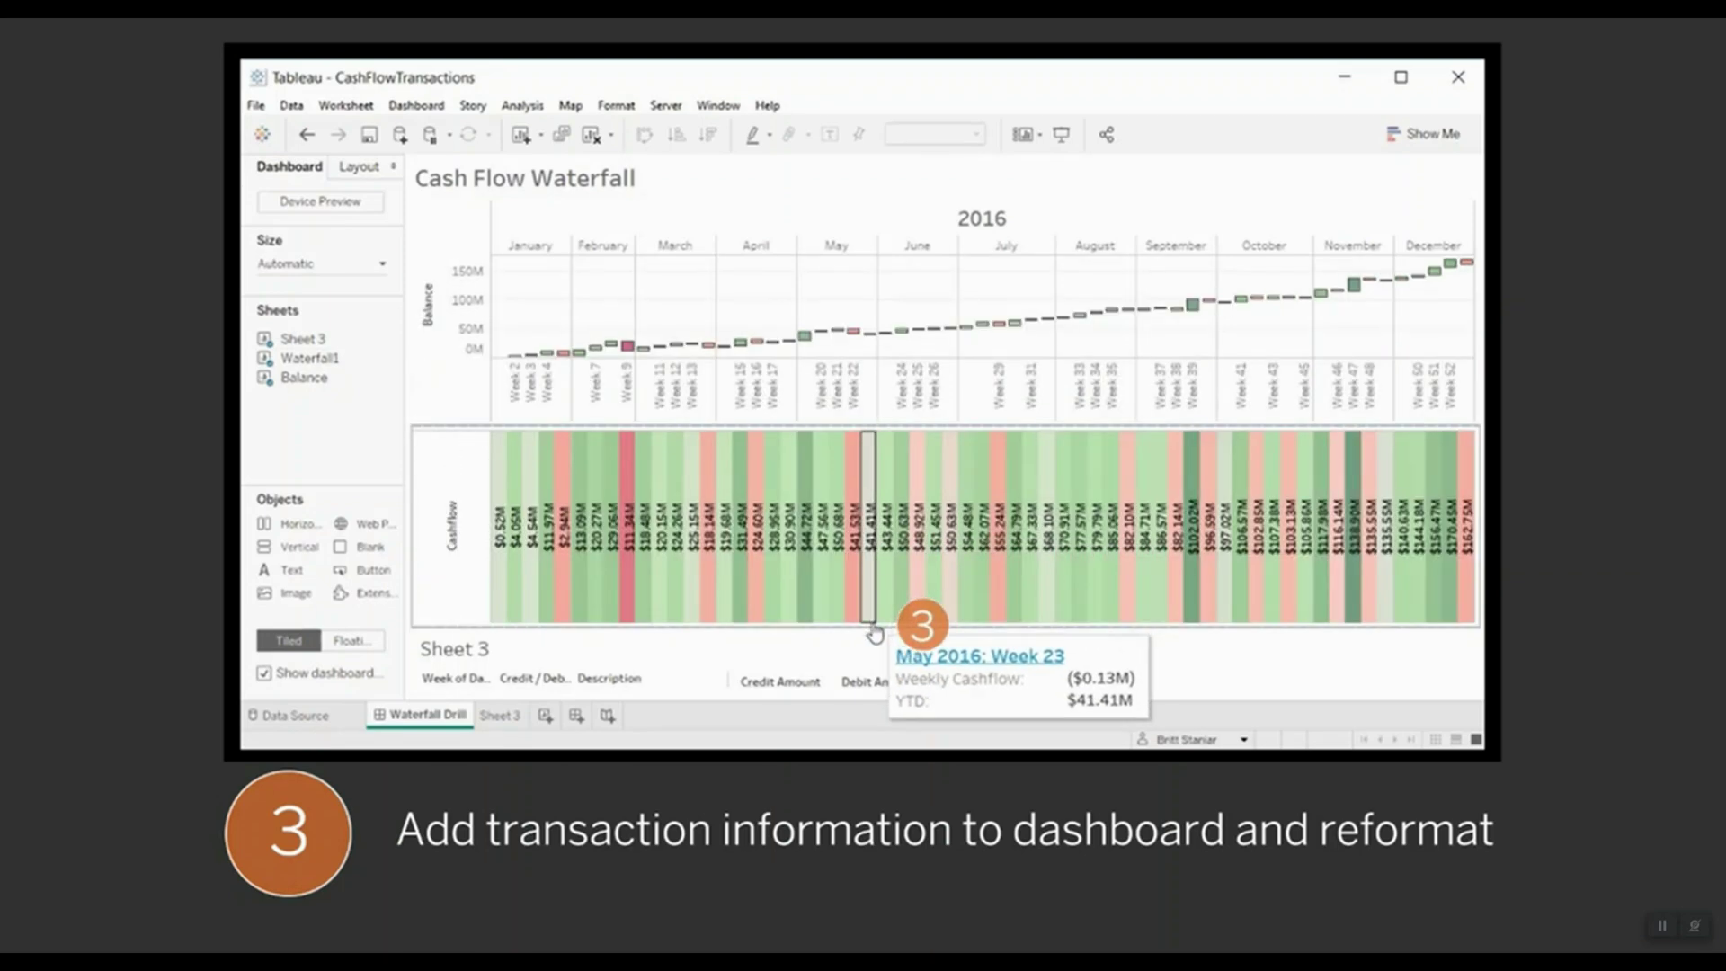
Step: Enlarge the Cashflow strip, filter Sheet 3 to Week 9, and locate the ($14,025,266) debit
drag(878, 616, 877, 486)
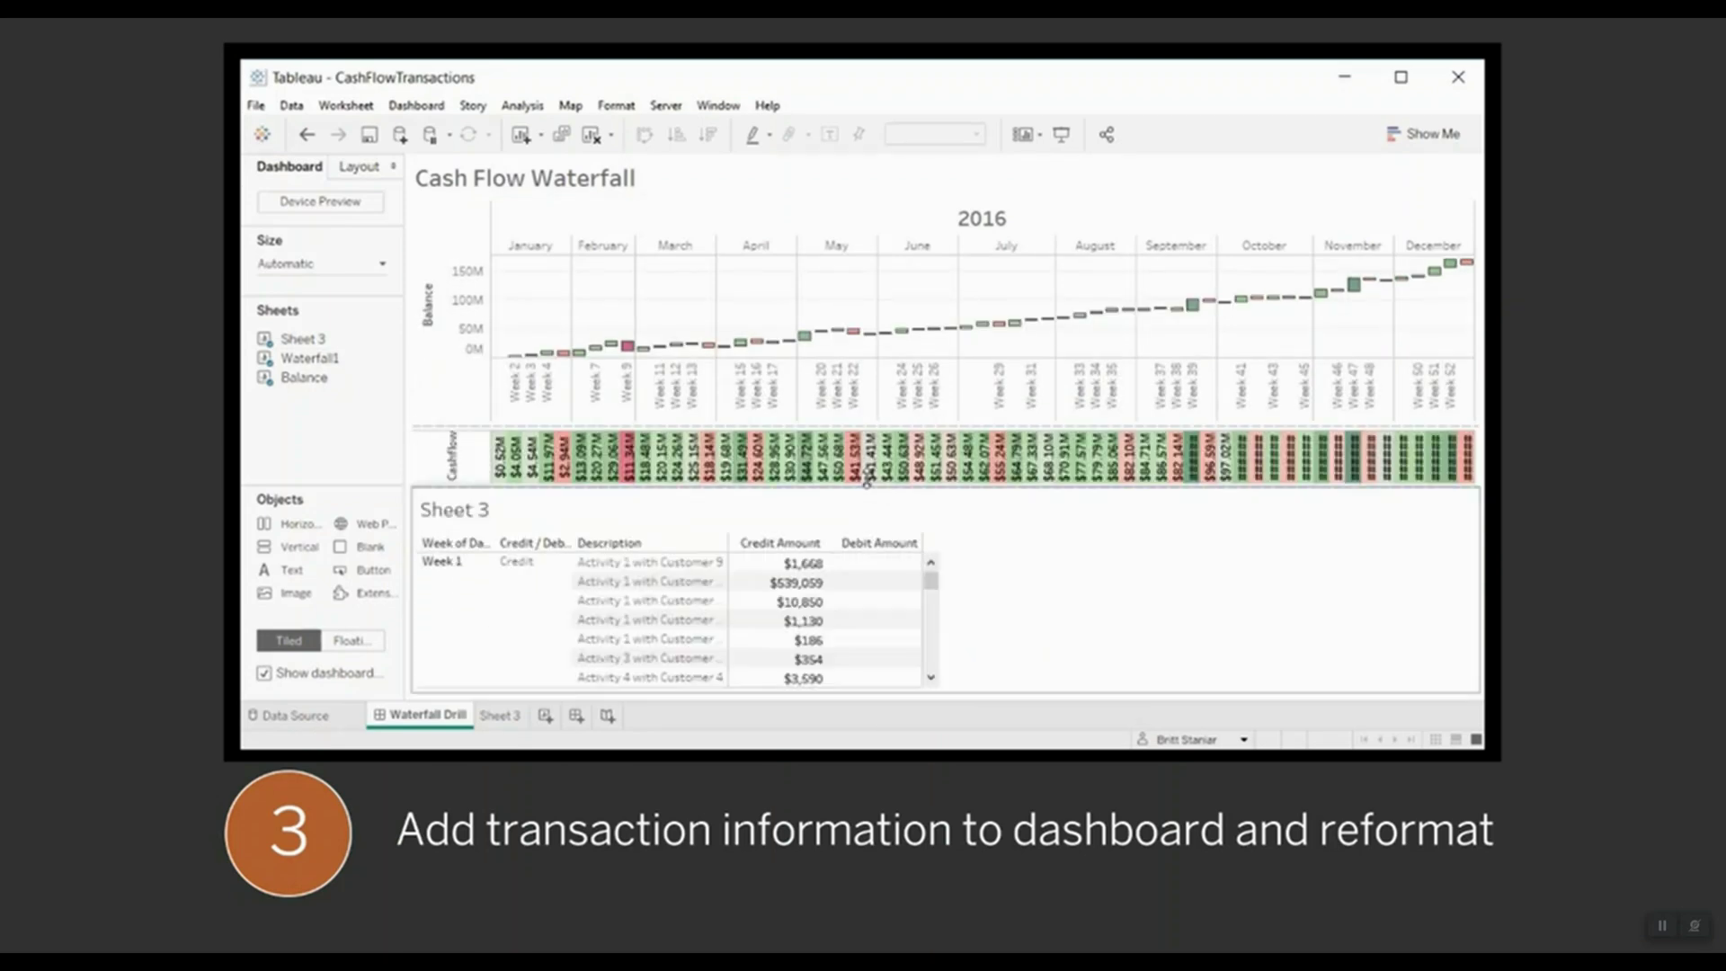
click(631, 352)
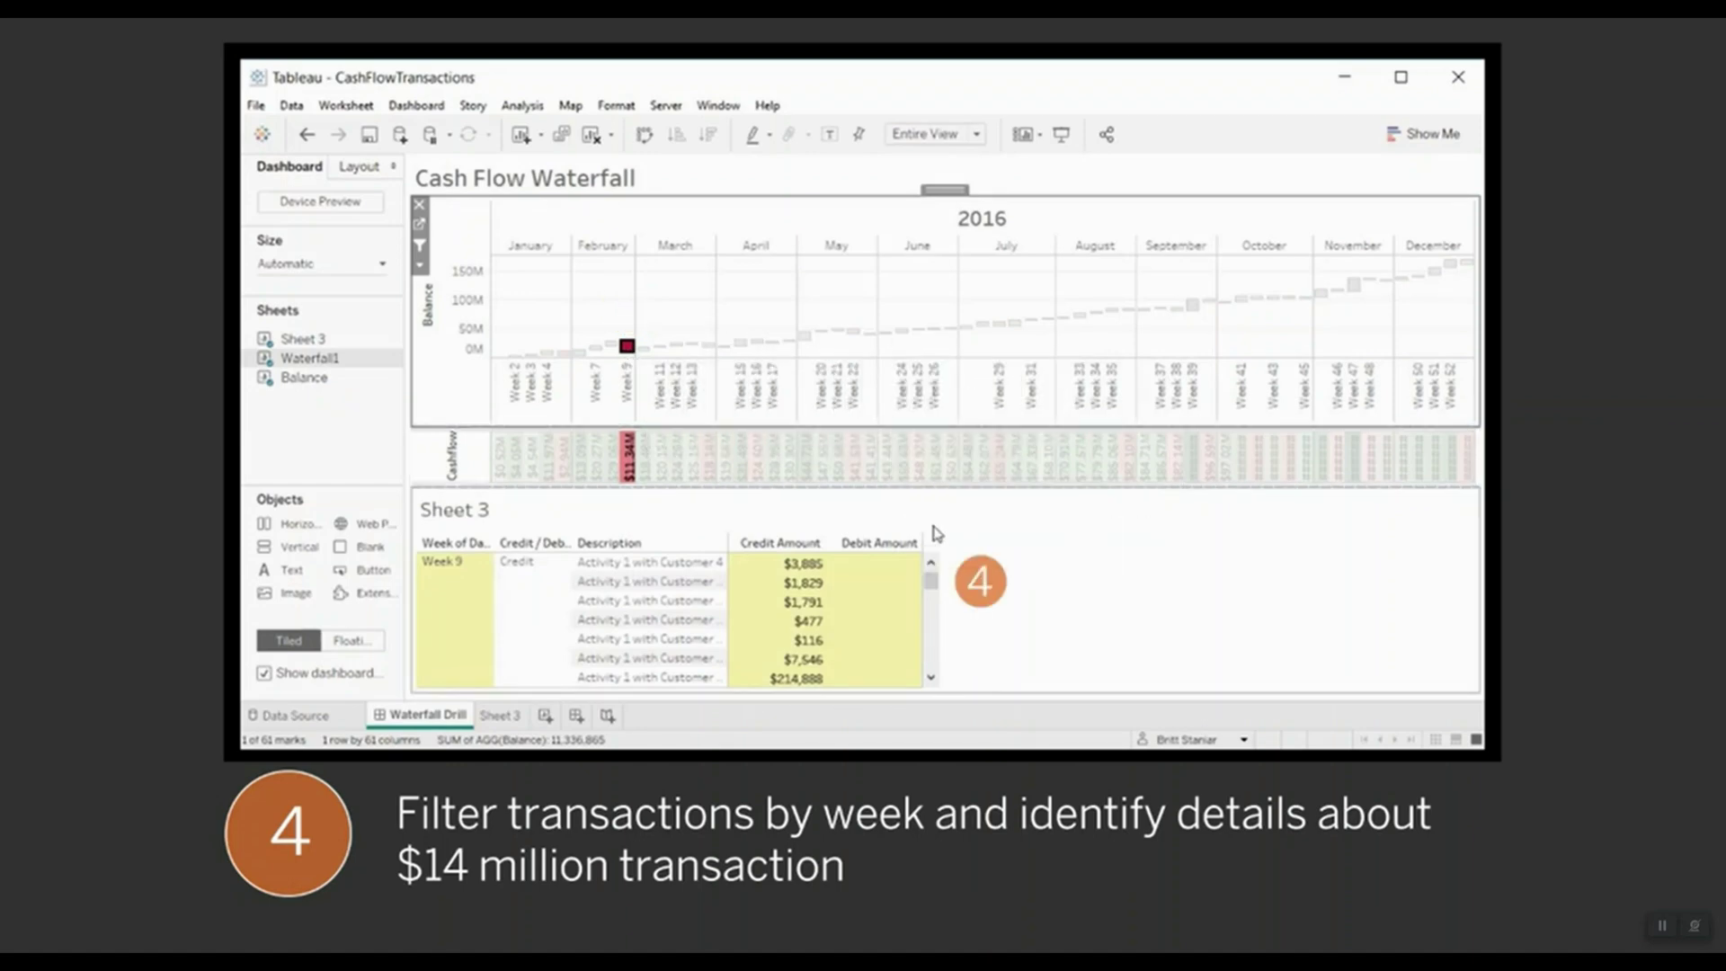
drag(931, 580, 932, 666)
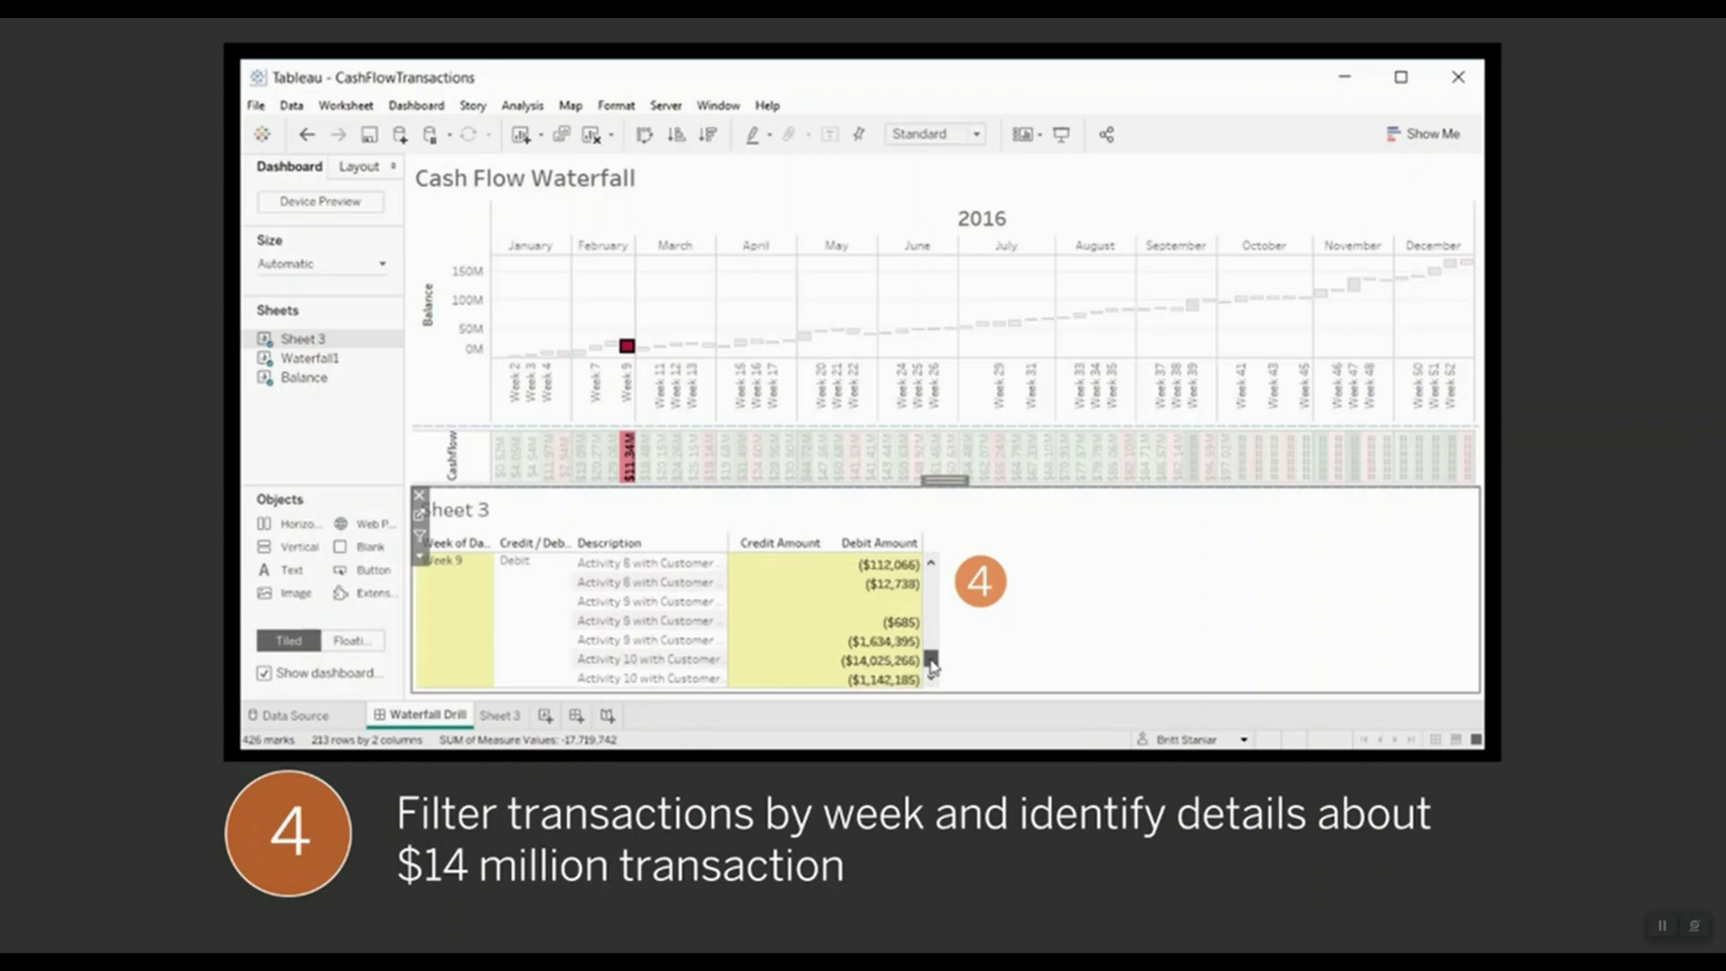
mouse_move(906, 672)
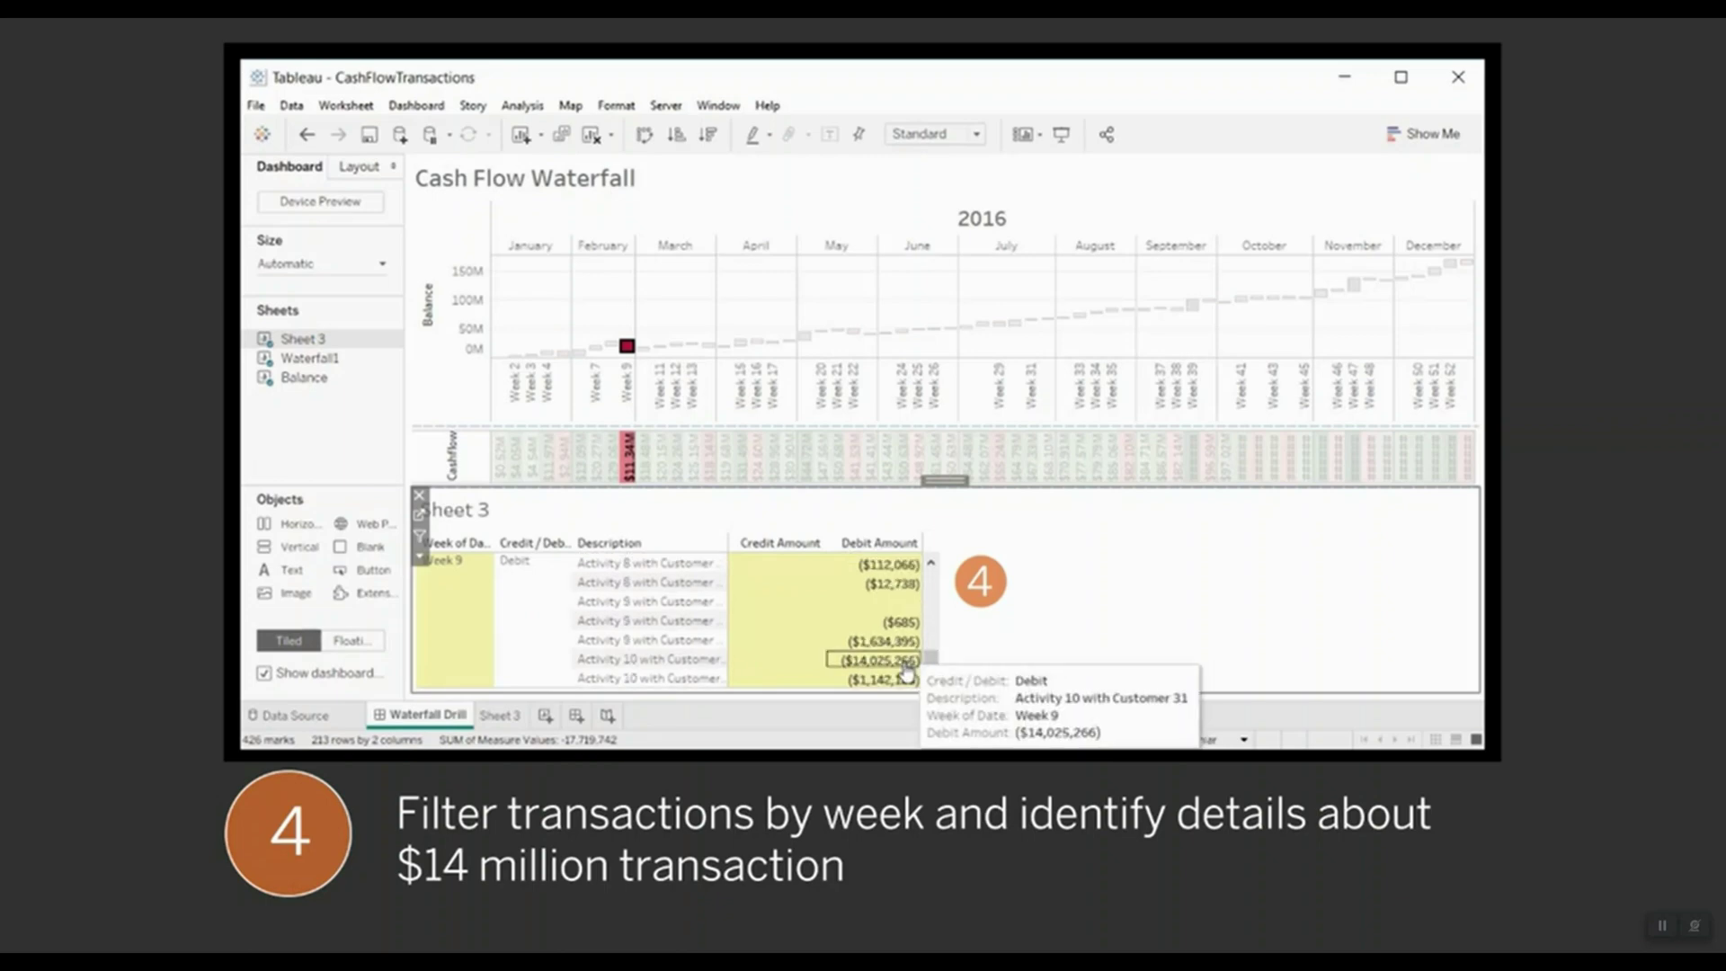